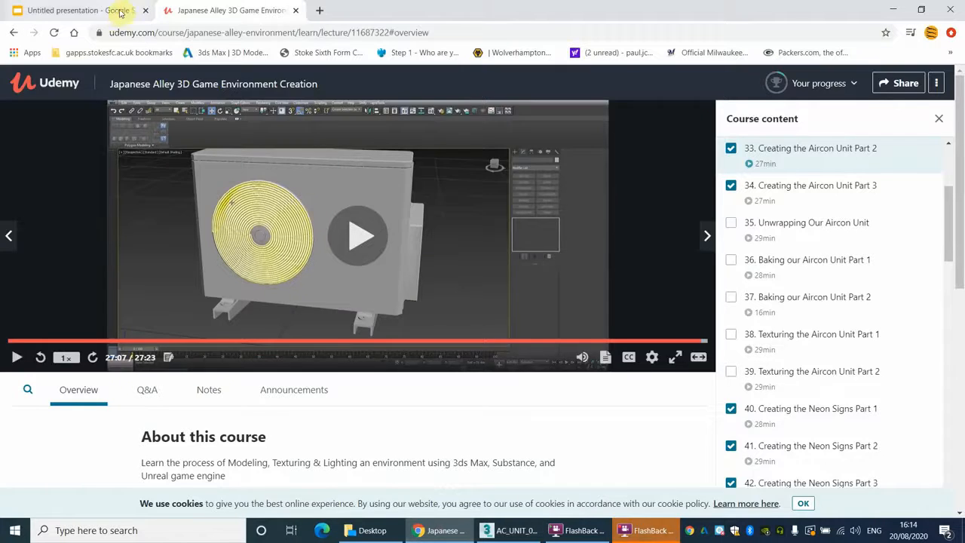
Review the aircon reference photo and the course lecture, and switch to 3ds Max to examine the fan's depth inside the opening.
{"action": "left_click", "coordinate": [117, 11]}
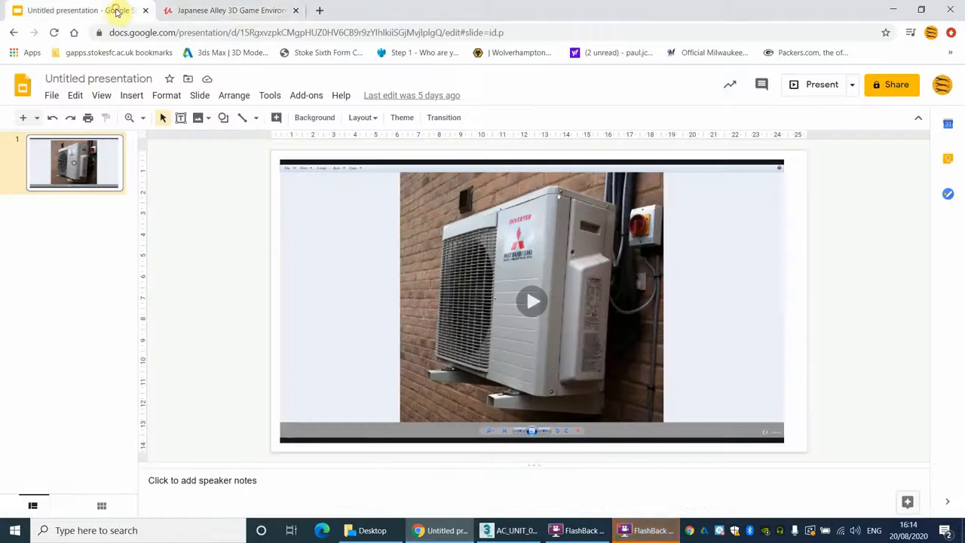
{"action": "left_click", "coordinate": [209, 12]}
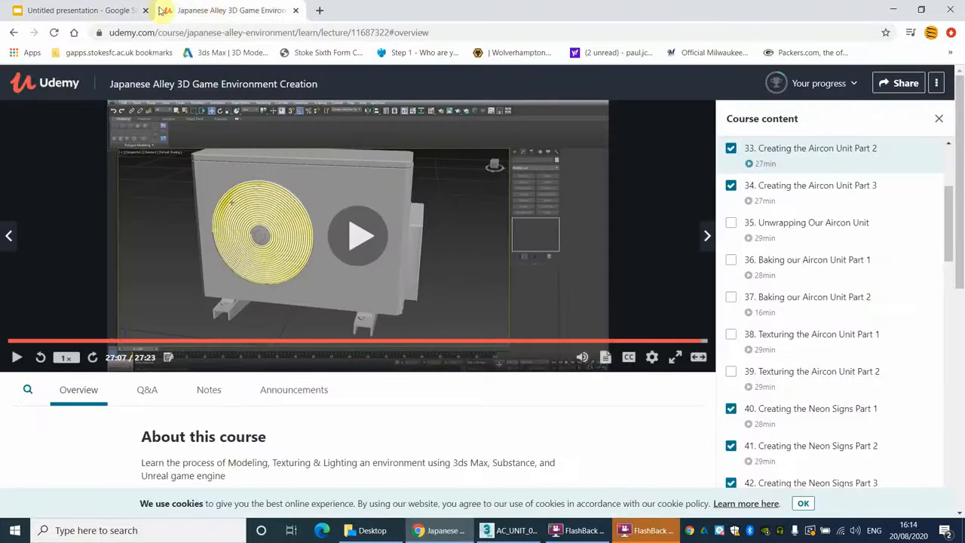
{"action": "left_click", "coordinate": [87, 11]}
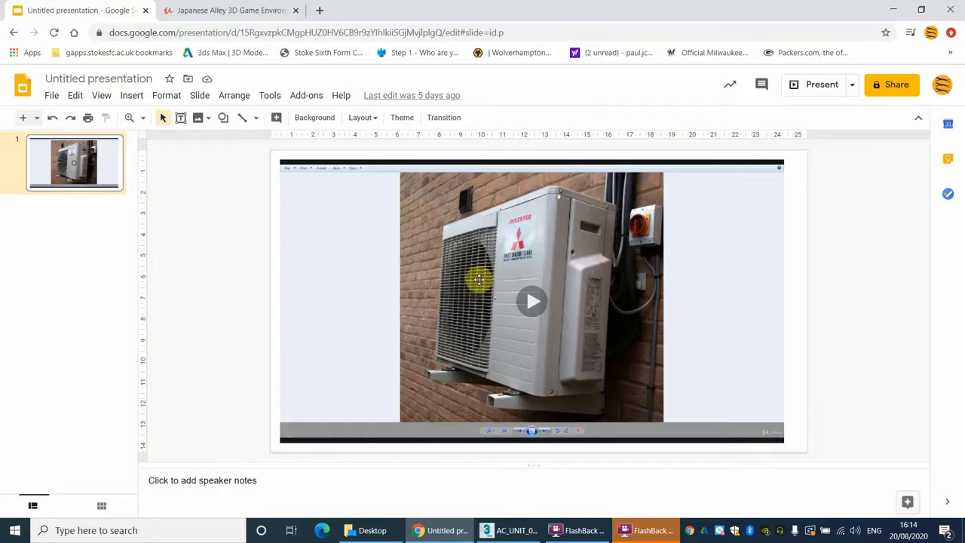
{"action": "left_click", "coordinate": [517, 532]}
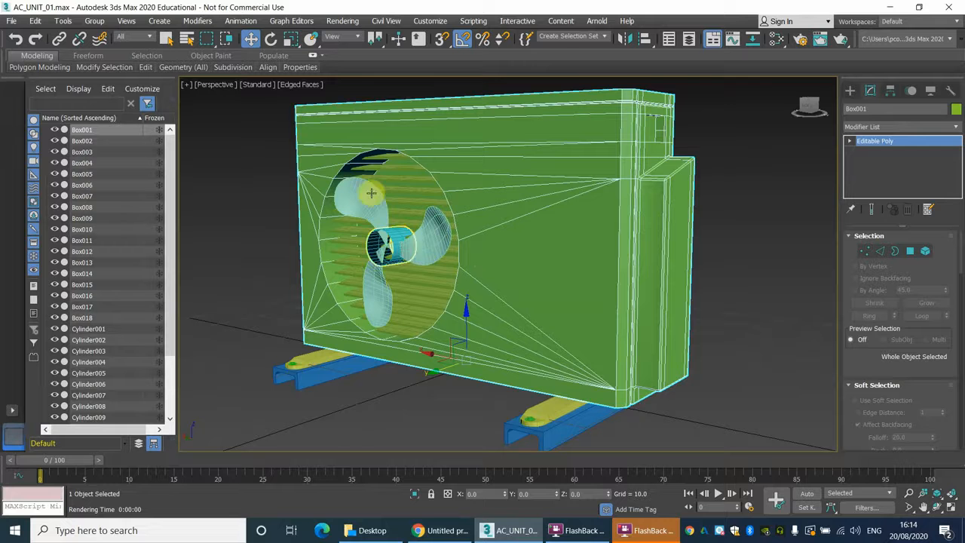
{"action": "middle_click_drag", "start_coordinate": [392, 242], "coordinate": [401, 221], "text": "alt"}
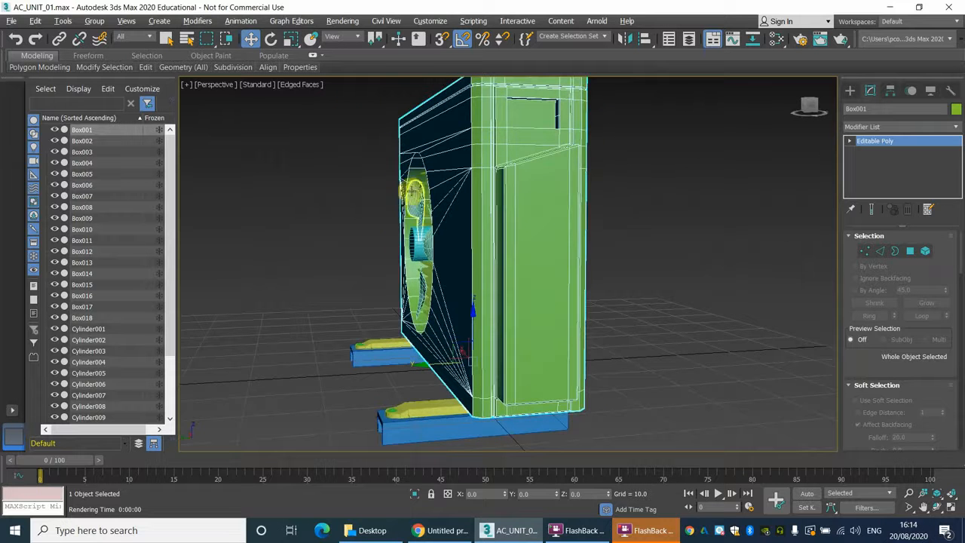
{"action": "scroll", "coordinate": [408, 195], "scroll_direction": "up", "scroll_amount": 4}
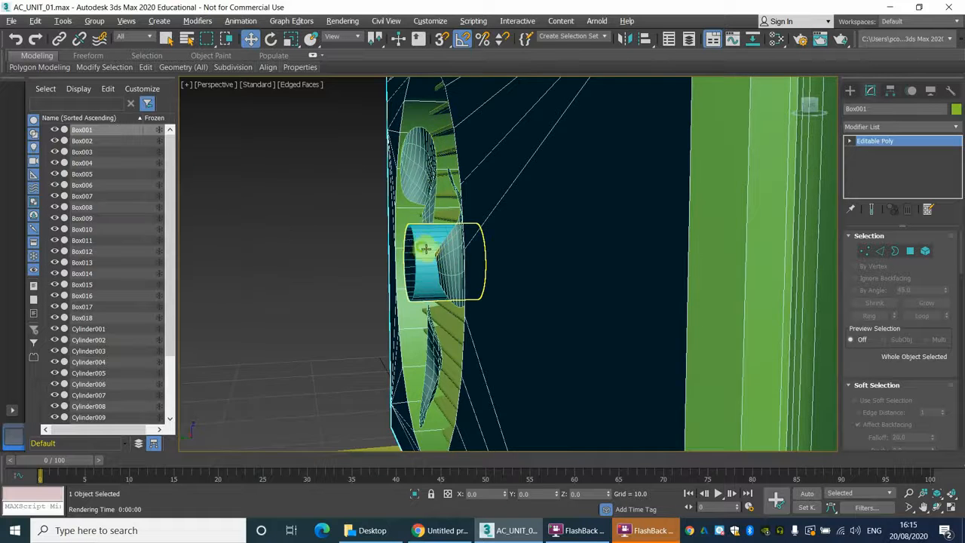
{"action": "middle_click_drag", "start_coordinate": [426, 249], "coordinate": [445, 253], "text": "alt"}
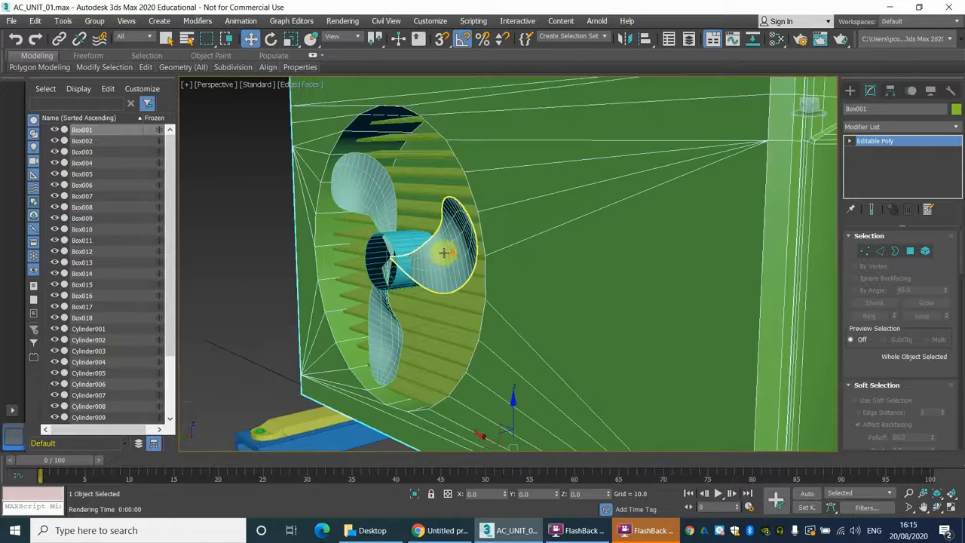
Select the fan and all grille slats in the Front view, excluding the mounting bracket, and move them back into the casing.
{"action": "key", "text": "alt+w"}
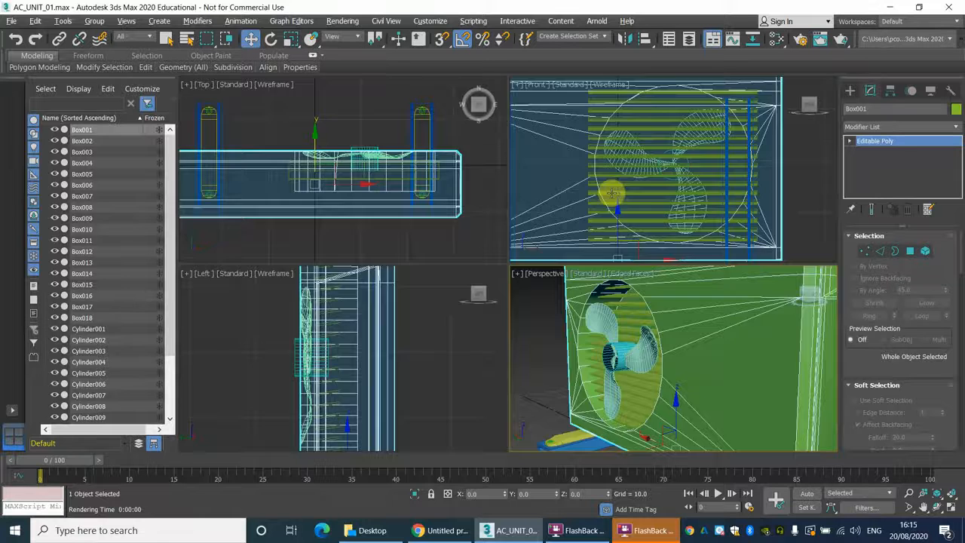
{"action": "key", "text": "alt+w"}
{"action": "scroll", "coordinate": [510, 236], "scroll_direction": "down", "scroll_amount": 2}
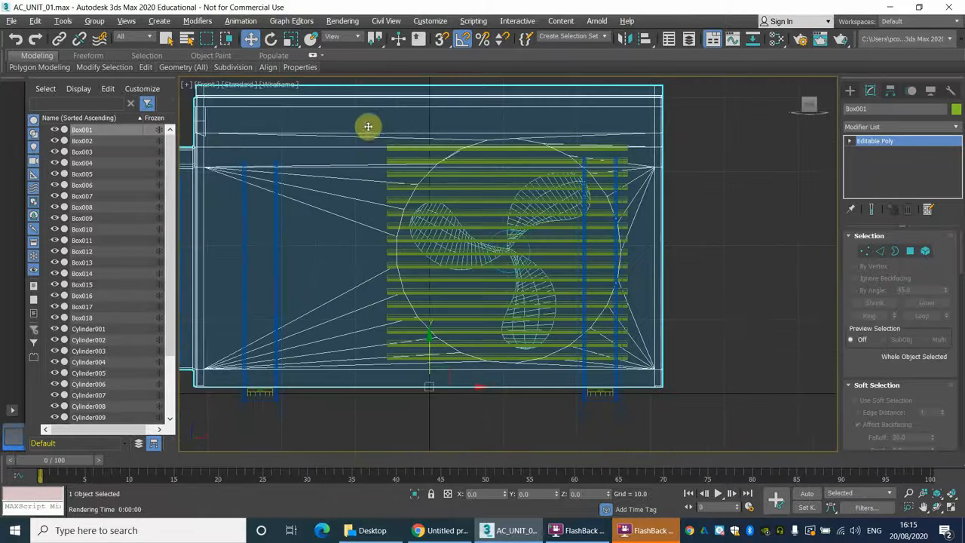
{"action": "left_click", "coordinate": [705, 172]}
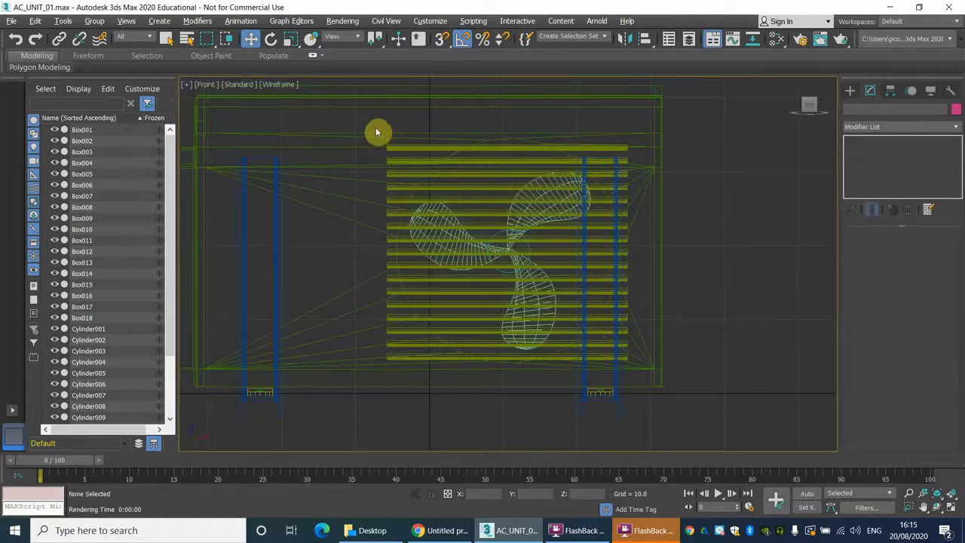
{"action": "left_click_drag", "start_coordinate": [377, 132], "coordinate": [586, 335]}
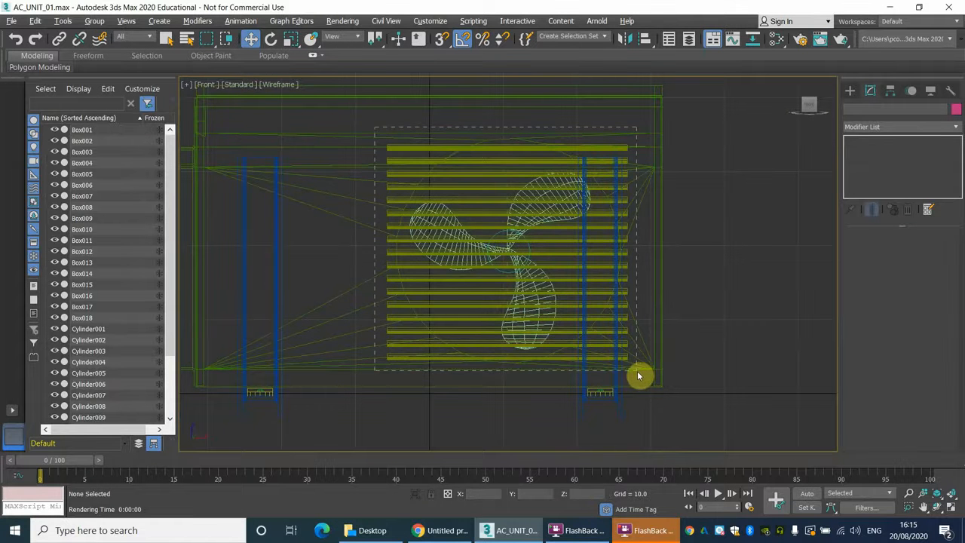
{"action": "left_click_drag", "start_coordinate": [638, 376], "coordinate": [638, 376]}
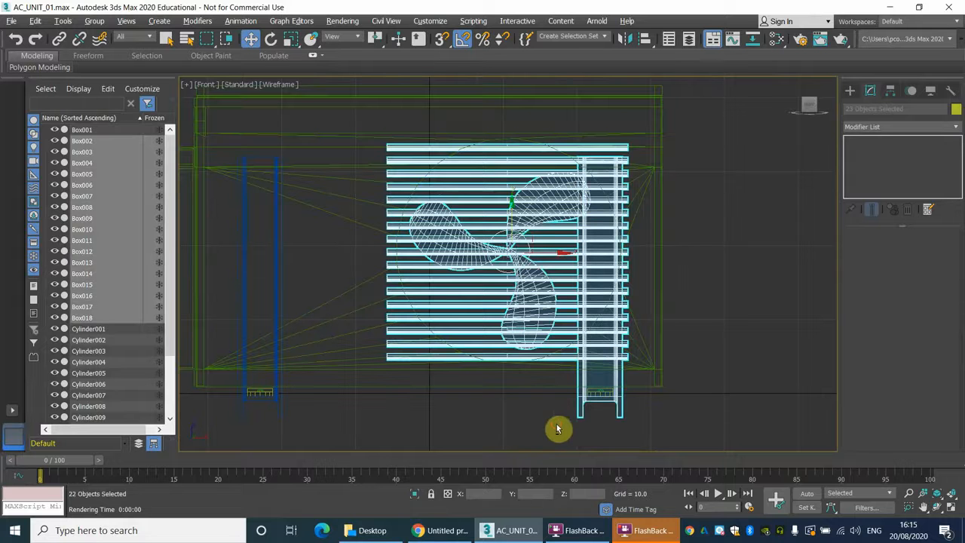
{"action": "left_click_drag", "start_coordinate": [540, 422], "coordinate": [689, 384], "text": "alt"}
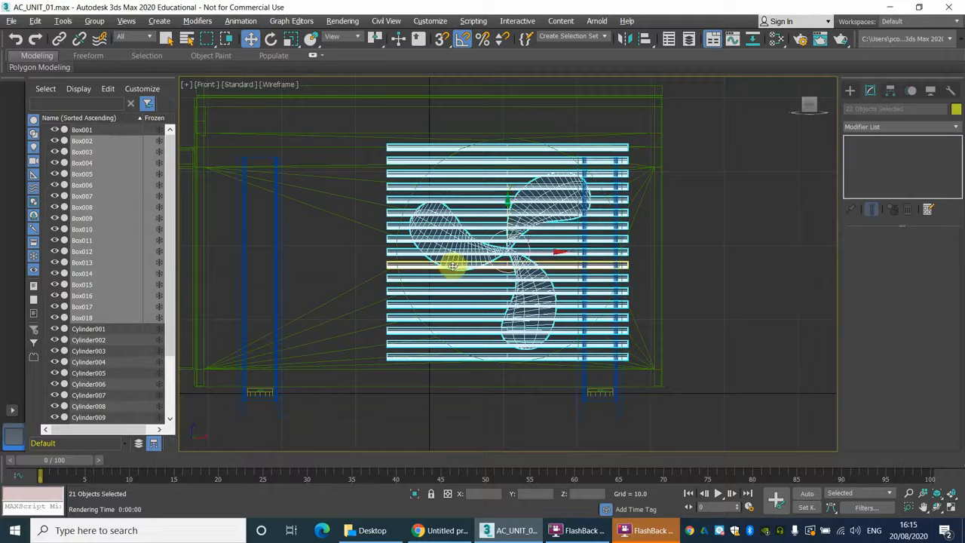
{"action": "key", "text": "alt+w"}
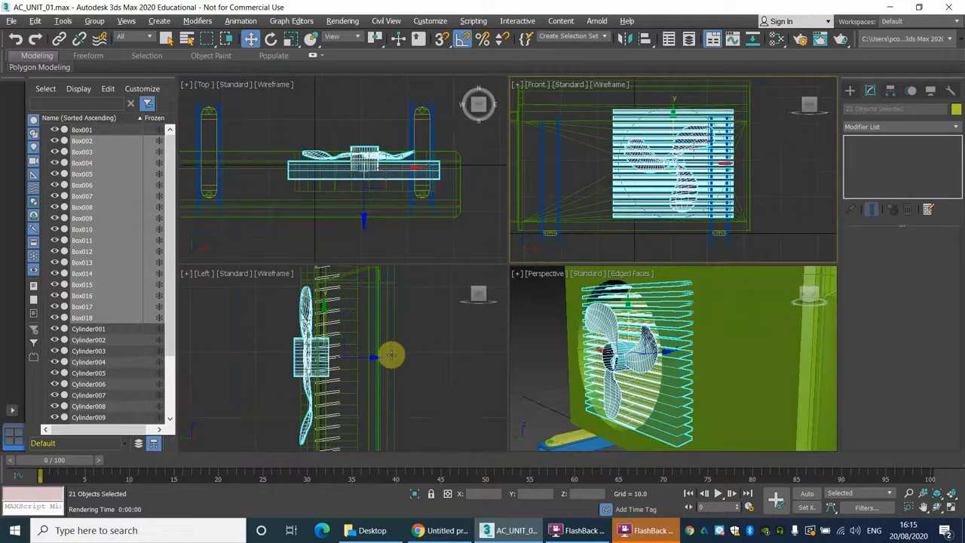
{"action": "key", "text": "alt+w"}
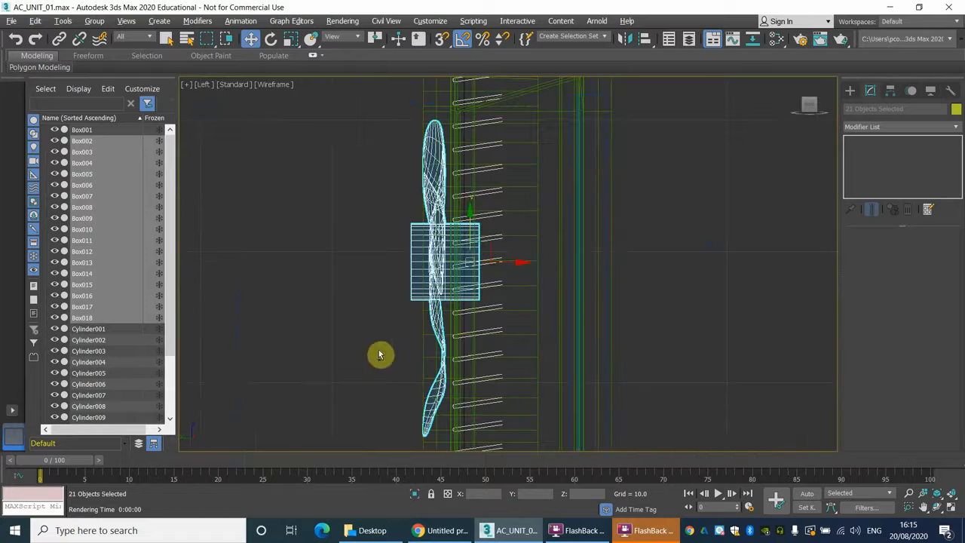
{"action": "left_click_drag", "start_coordinate": [517, 262], "coordinate": [540, 262]}
{"action": "key", "text": "alt+w"}
{"action": "right_click", "coordinate": [660, 378]}
{"action": "key", "text": "alt+w"}
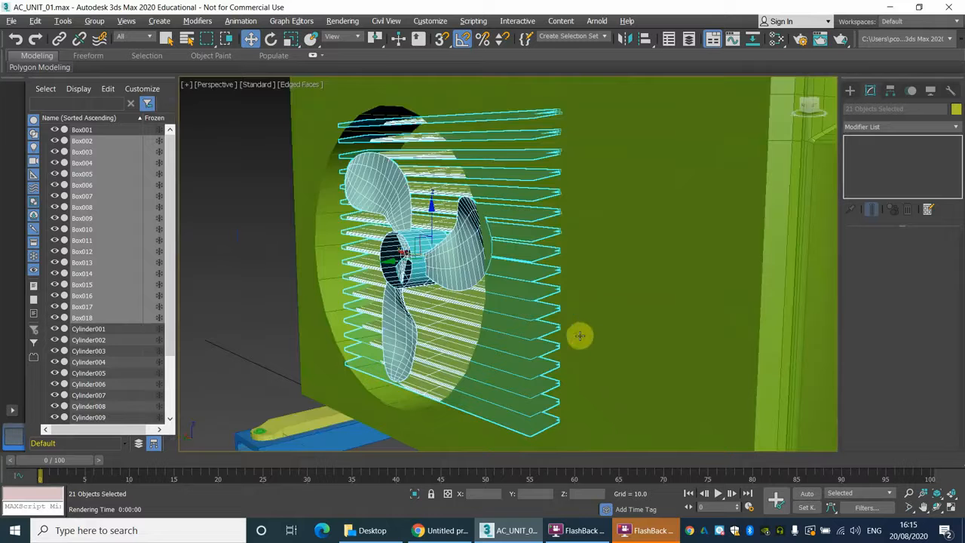
Move the selected fan and slats slightly further back so they sit deeper in the round opening.
{"action": "middle_click_drag", "start_coordinate": [428, 291], "coordinate": [479, 270], "text": "alt"}
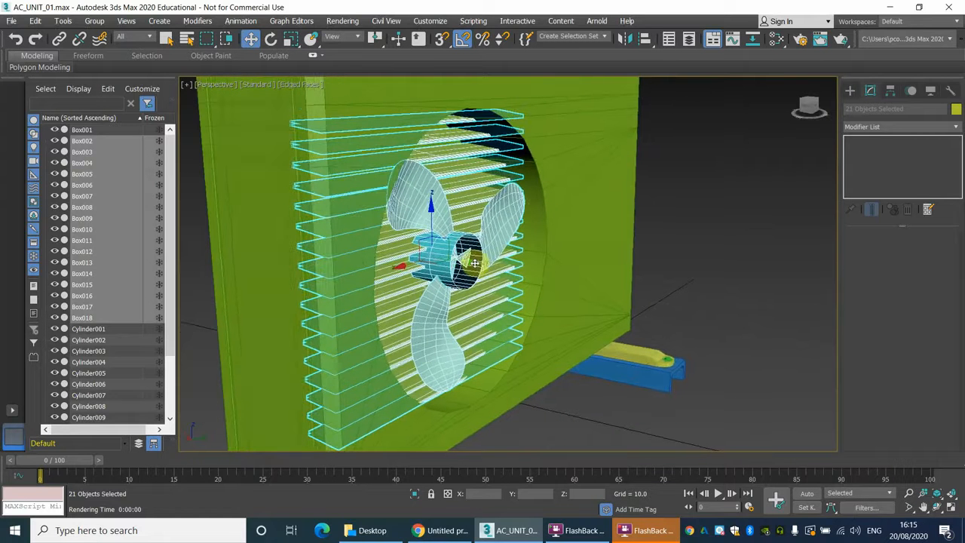
{"action": "left_click_drag", "start_coordinate": [475, 263], "coordinate": [455, 263]}
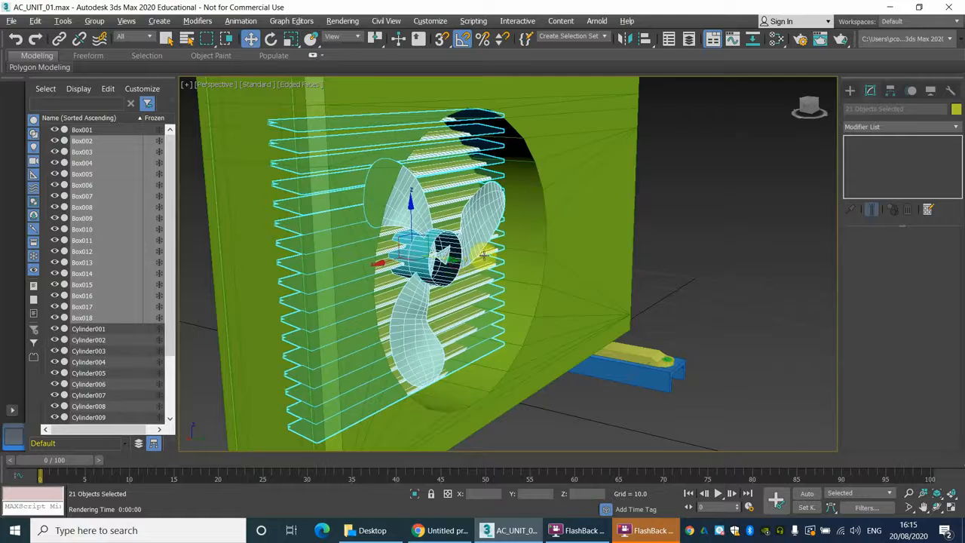
{"action": "middle_click_drag", "start_coordinate": [483, 255], "coordinate": [458, 229], "text": "alt"}
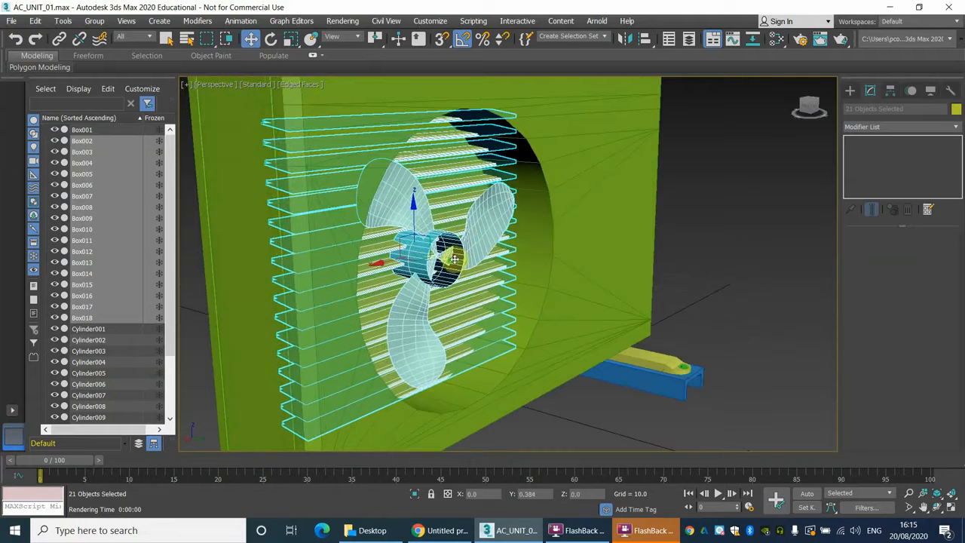
{"action": "middle_click_drag", "start_coordinate": [533, 254], "coordinate": [415, 247], "text": "alt"}
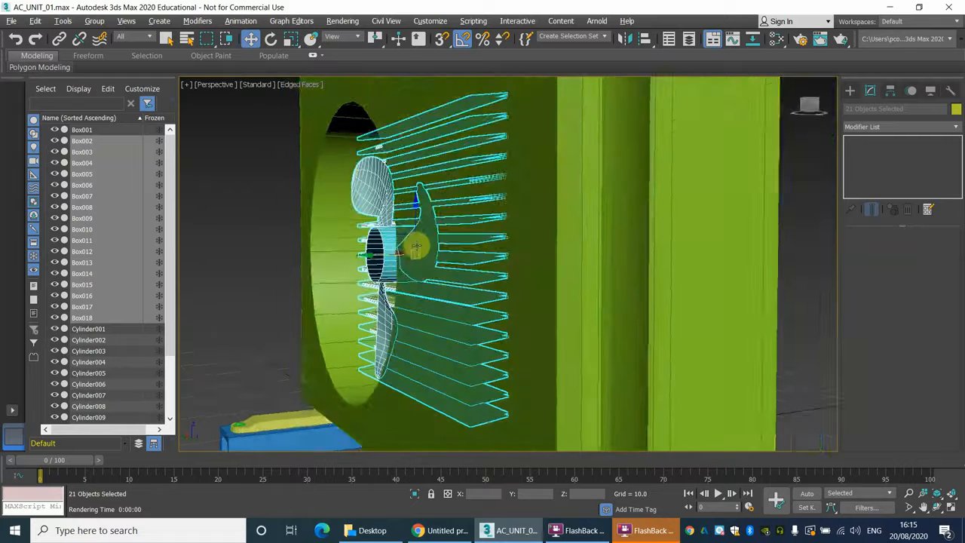
{"action": "middle_click_drag", "start_coordinate": [351, 200], "coordinate": [463, 250], "text": "alt"}
Clear the selection and save the AC_UNIT_01 scene.
{"action": "left_click", "coordinate": [231, 212]}
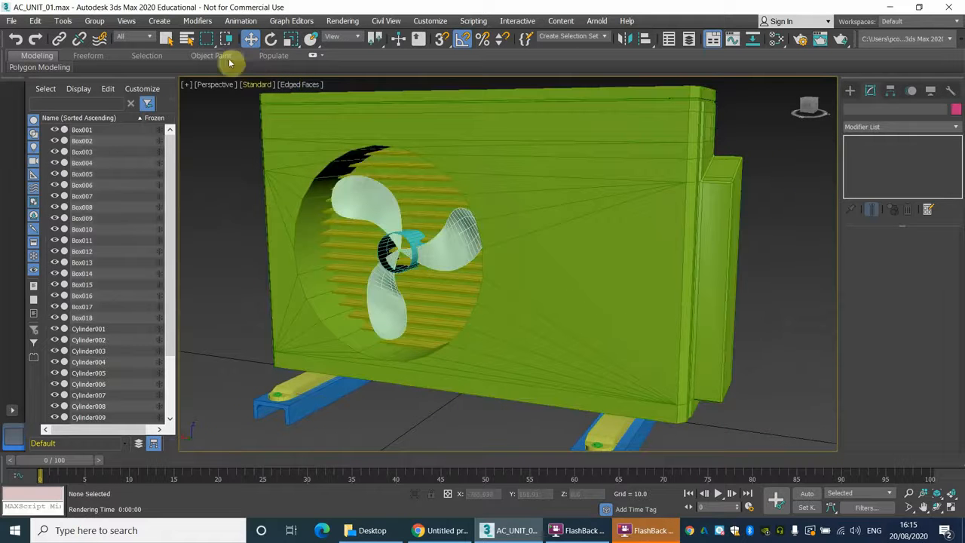
{"action": "left_click", "coordinate": [11, 21]}
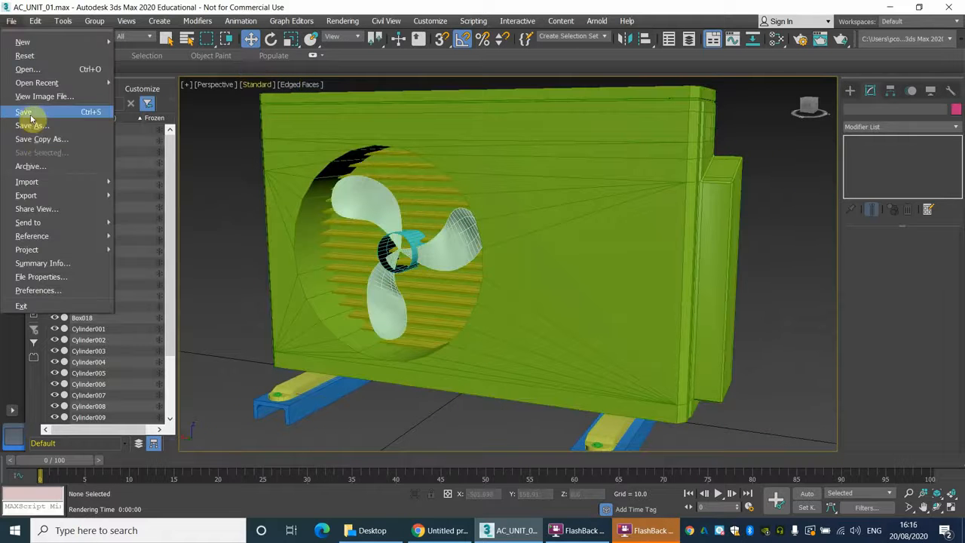
{"action": "left_click", "coordinate": [83, 135]}
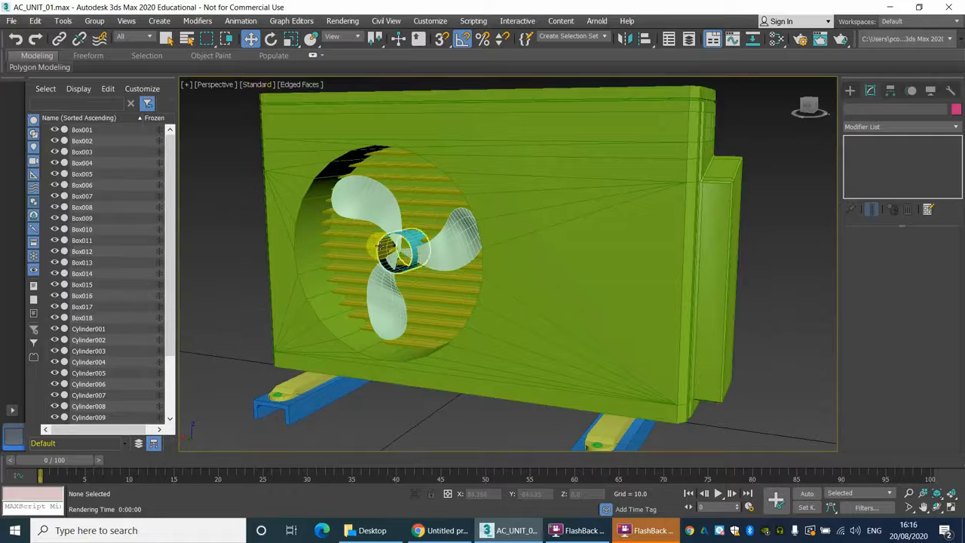
{"action": "mouse_move", "coordinate": [420, 228]}
{"action": "middle_mouse_down", "text": "alt"}
{"action": "mouse_move", "coordinate": [405, 216]}
{"action": "mouse_move", "coordinate": [421, 223]}
{"action": "middle_mouse_up", "text": "alt"}
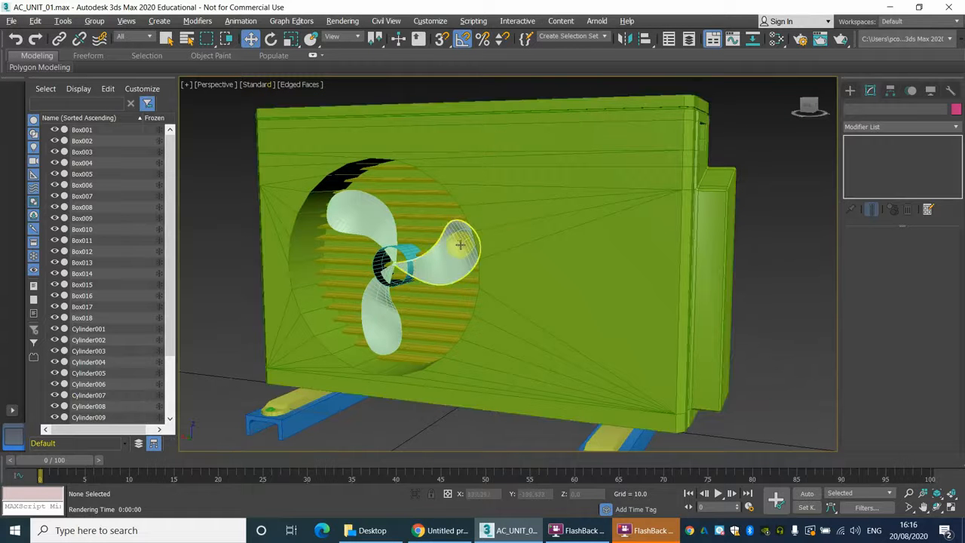
{"action": "scroll", "coordinate": [478, 224], "scroll_direction": "up", "scroll_amount": 5}
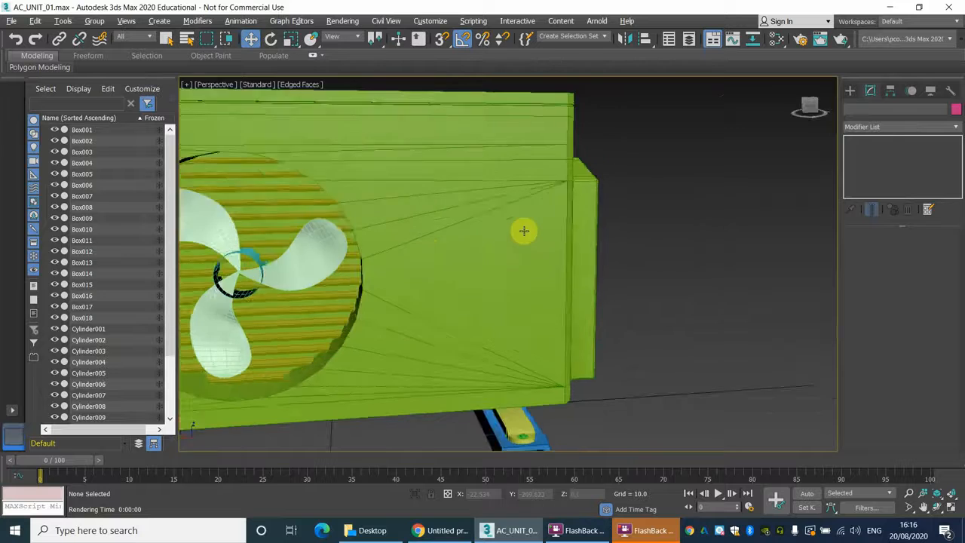
{"action": "middle_click_drag", "start_coordinate": [493, 242], "coordinate": [510, 233], "text": "alt"}
{"action": "left_click", "coordinate": [567, 207]}
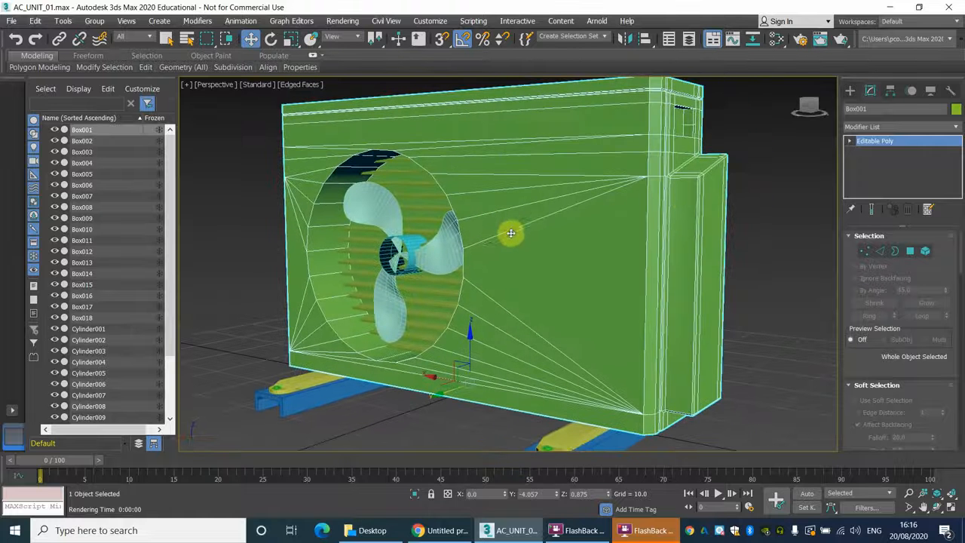
{"action": "left_click", "coordinate": [751, 212]}
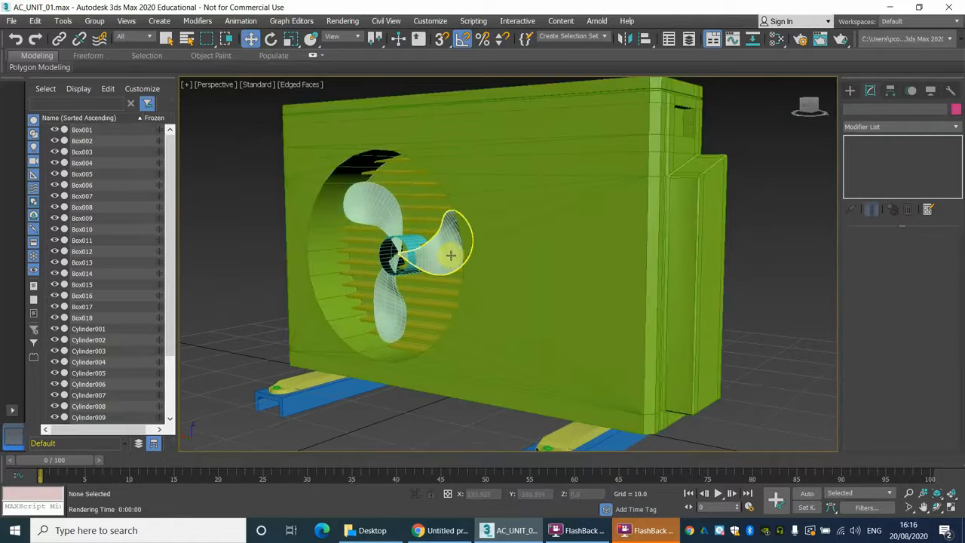
Draw a Helix spline on the ground beside the unit, with radii about 16.3 and 21.1 and height about -7.2.
{"action": "scroll", "coordinate": [459, 251], "scroll_direction": "down", "scroll_amount": 3}
{"action": "middle_click_drag", "start_coordinate": [468, 241], "coordinate": [407, 248]}
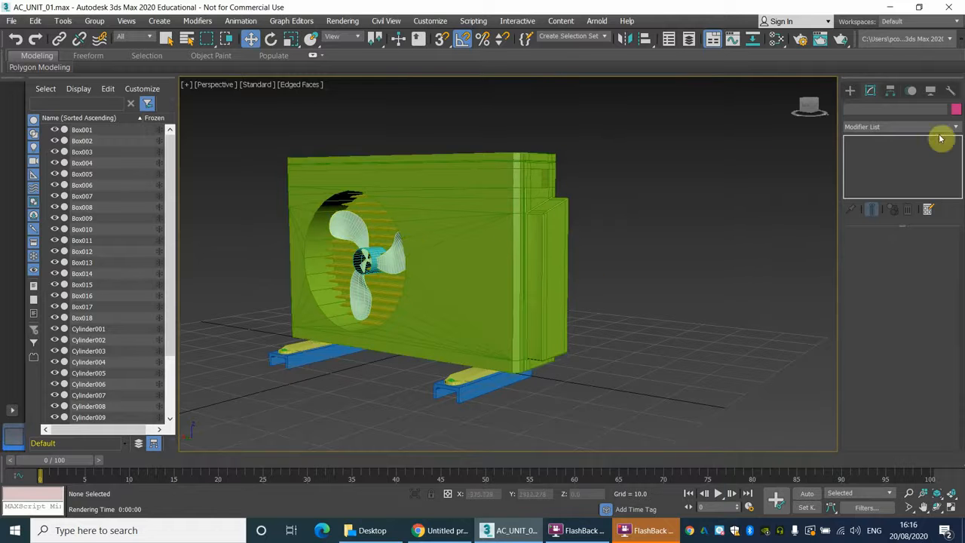
{"action": "left_click", "coordinate": [850, 91]}
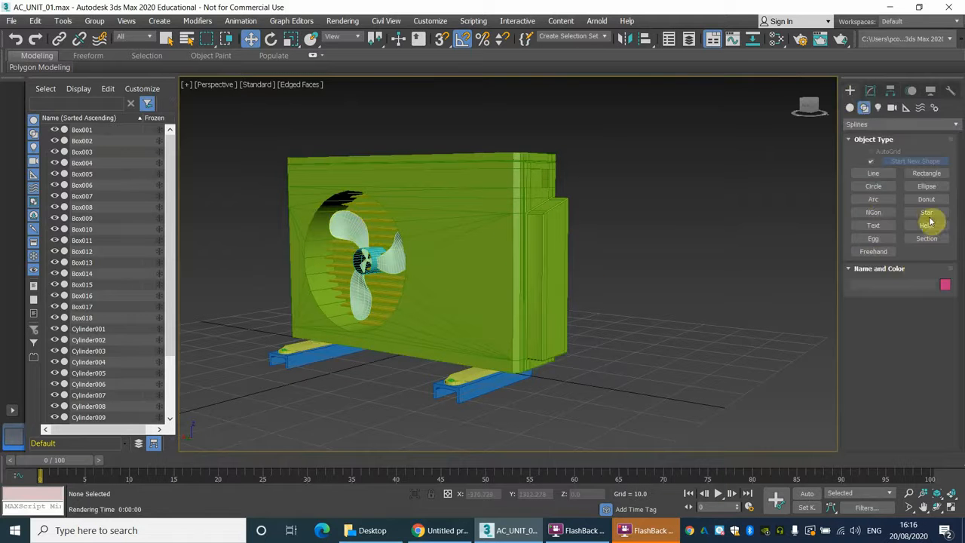
{"action": "left_click", "coordinate": [852, 108]}
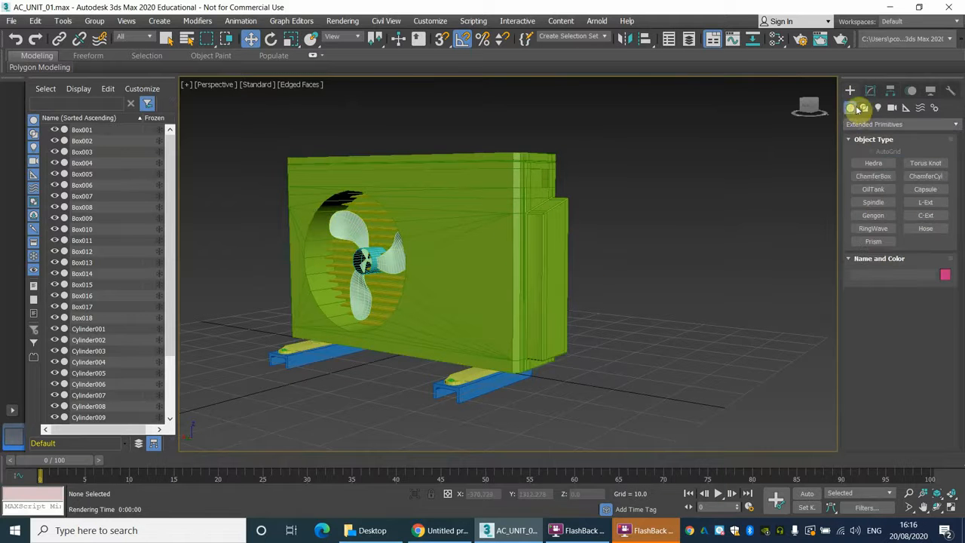
{"action": "left_click", "coordinate": [866, 108]}
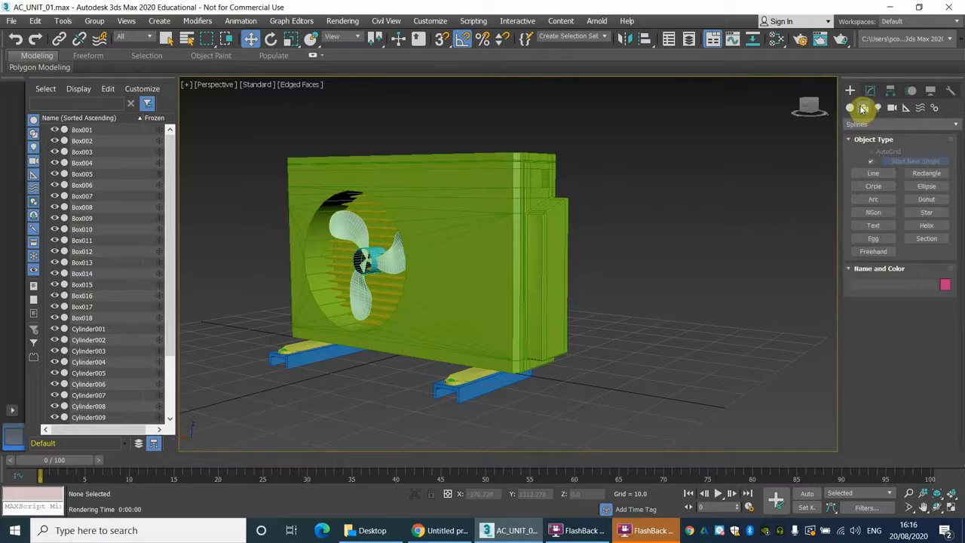
{"action": "left_click", "coordinate": [928, 226]}
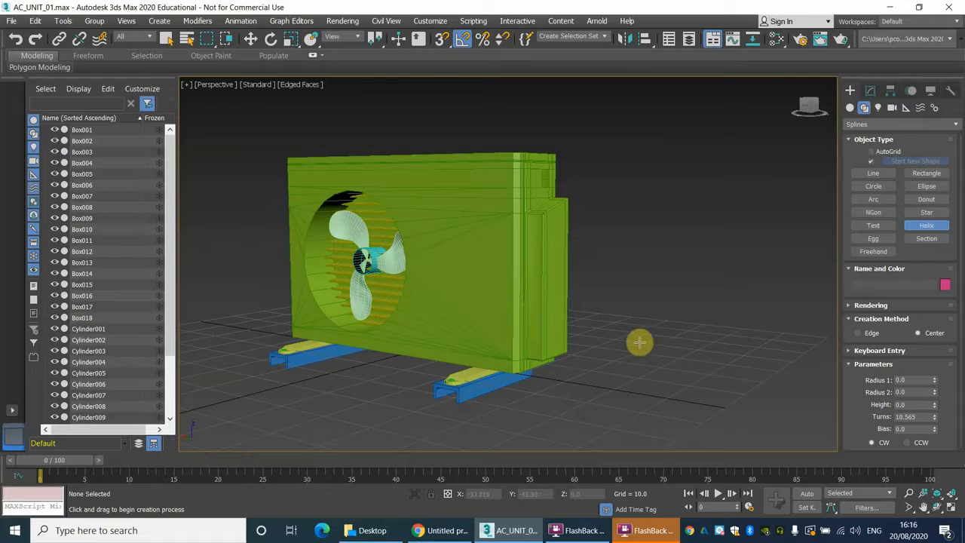
{"action": "left_click_drag", "start_coordinate": [638, 340], "coordinate": [679, 334]}
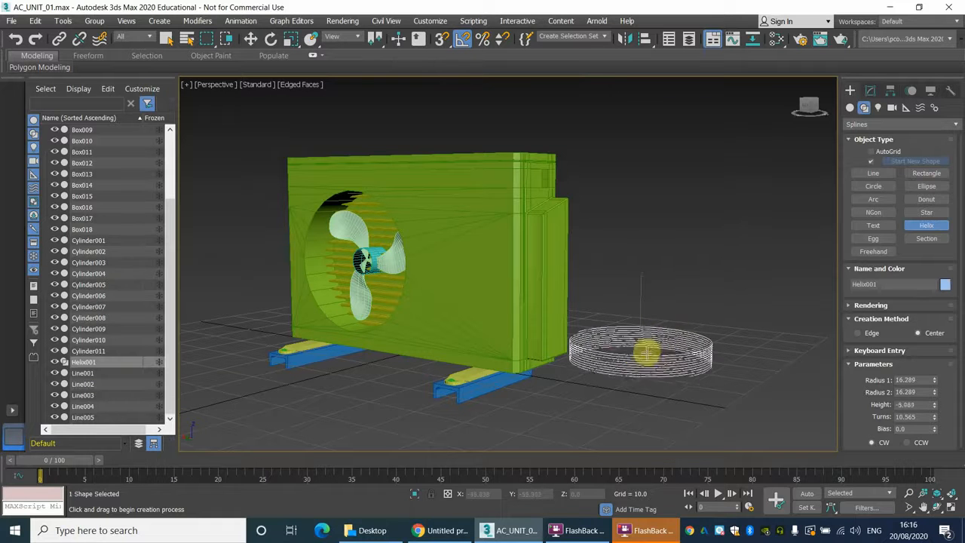
{"action": "left_click", "coordinate": [643, 359]}
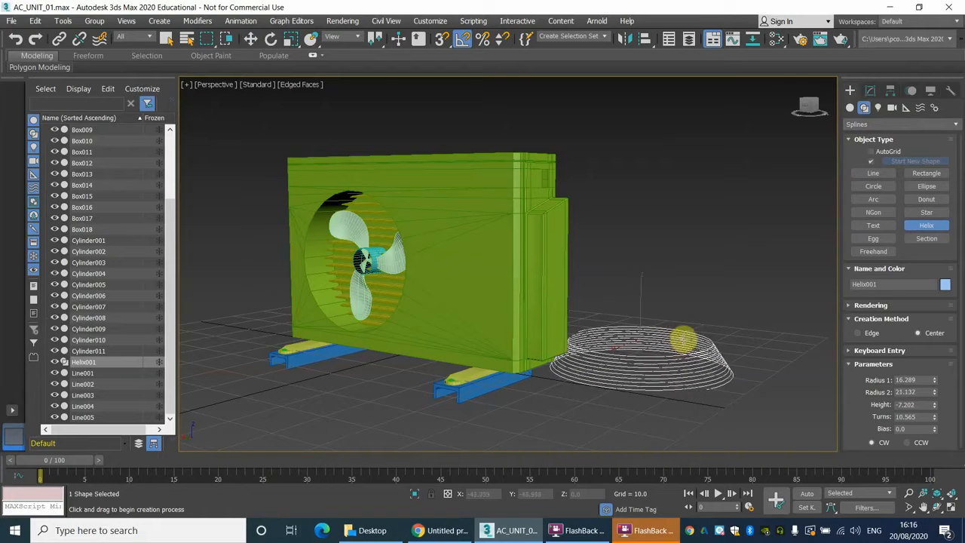
{"action": "left_click", "coordinate": [668, 346]}
{"action": "right_click", "coordinate": [668, 346]}
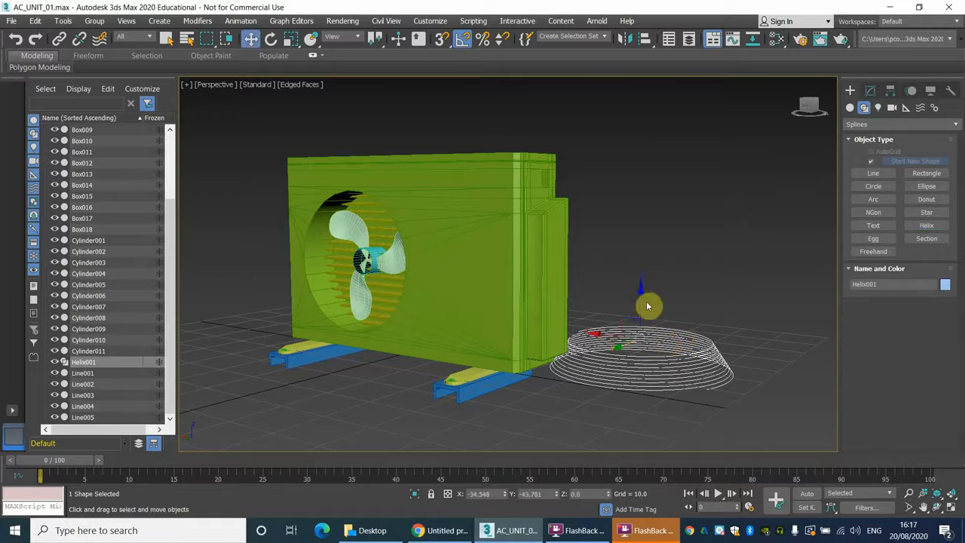
Raise the helix to about Z 13.3 and move it away from the unit to about X -47.2.
{"action": "left_click_drag", "start_coordinate": [643, 291], "coordinate": [637, 258]}
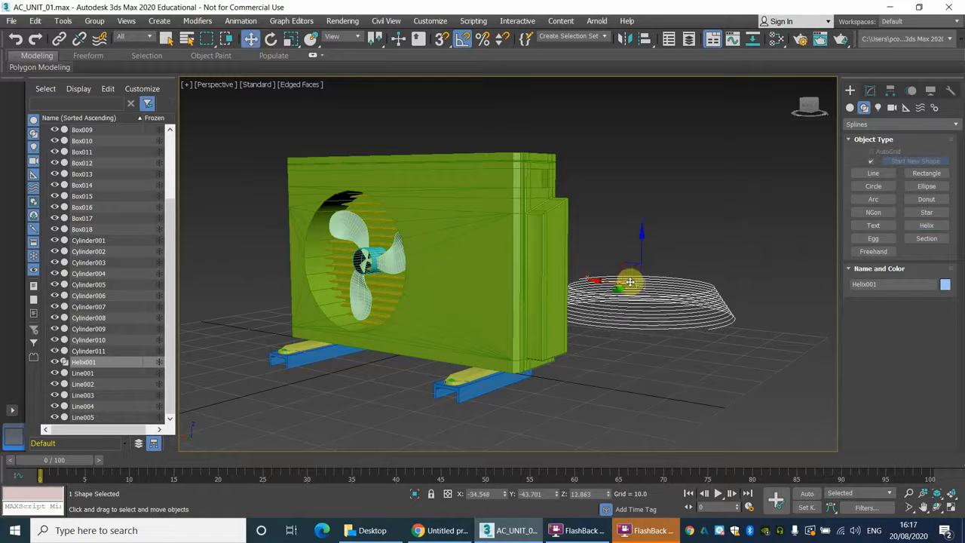
{"action": "left_click", "coordinate": [463, 40]}
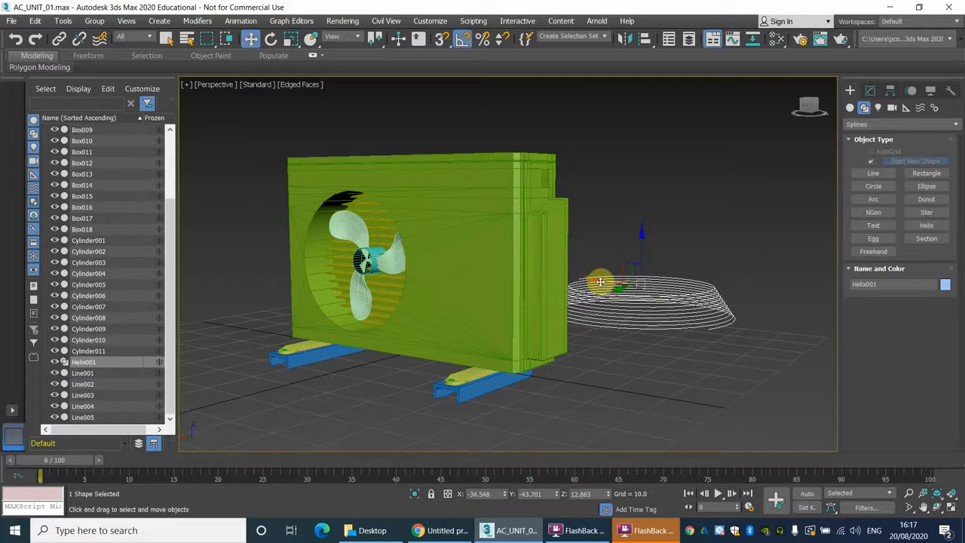
{"action": "left_click_drag", "start_coordinate": [595, 280], "coordinate": [613, 286]}
{"action": "key", "text": "alt+w"}
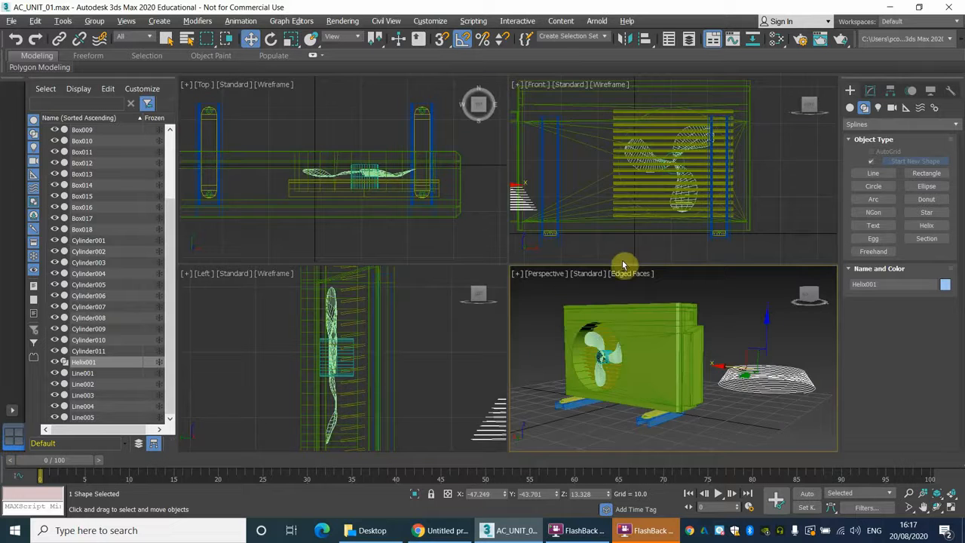
{"action": "key", "text": "alt+w"}
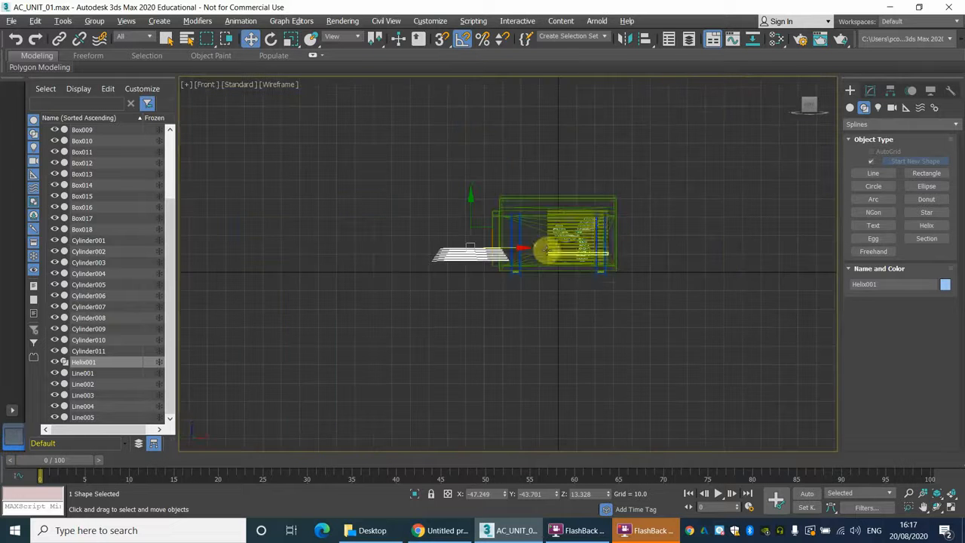
{"action": "scroll", "coordinate": [544, 251], "scroll_direction": "up", "scroll_amount": 3}
{"action": "scroll", "coordinate": [545, 251], "scroll_direction": "up", "scroll_amount": 2}
{"action": "key", "text": "alt+w"}
{"action": "key", "text": "alt+w"}
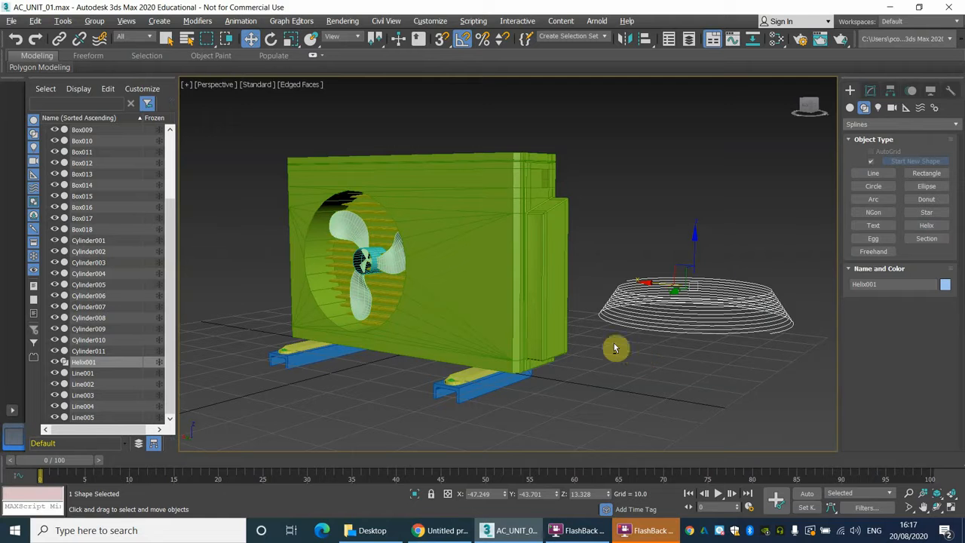
With angle snap on, rotate the helix -90 degrees about the X axis to stand it upright.
{"action": "left_click", "coordinate": [464, 44]}
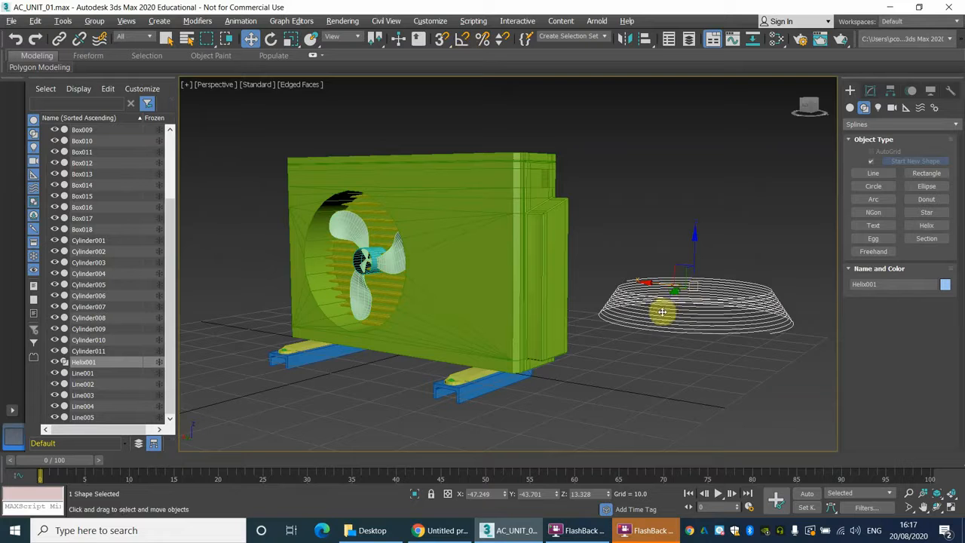
{"action": "left_click", "coordinate": [462, 41]}
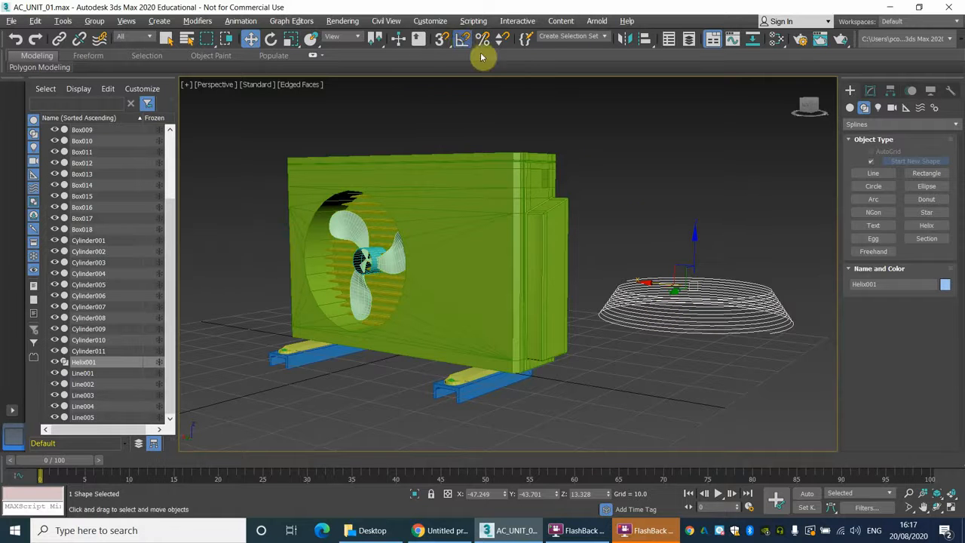
{"action": "right_click", "coordinate": [685, 290]}
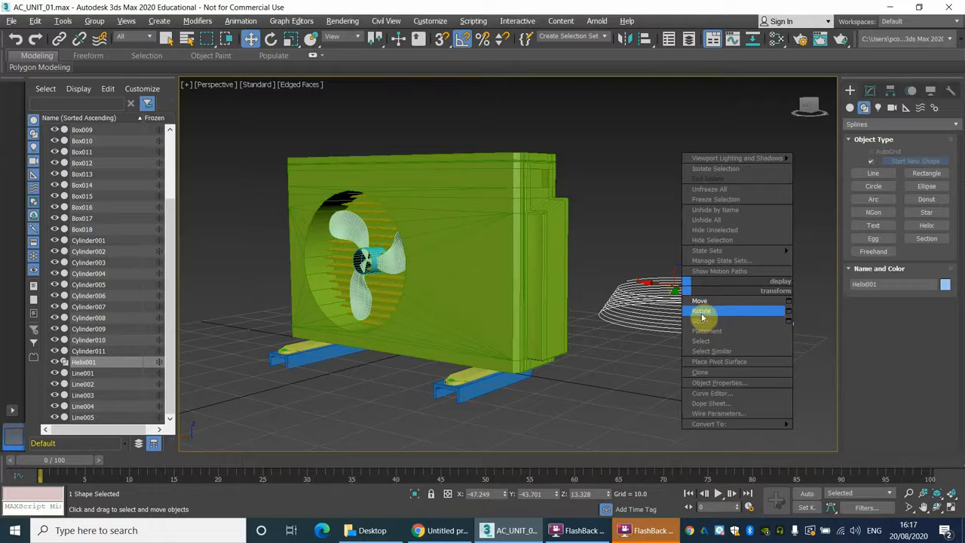
{"action": "left_click", "coordinate": [699, 313]}
{"action": "left_click_drag", "start_coordinate": [683, 252], "coordinate": [681, 304]}
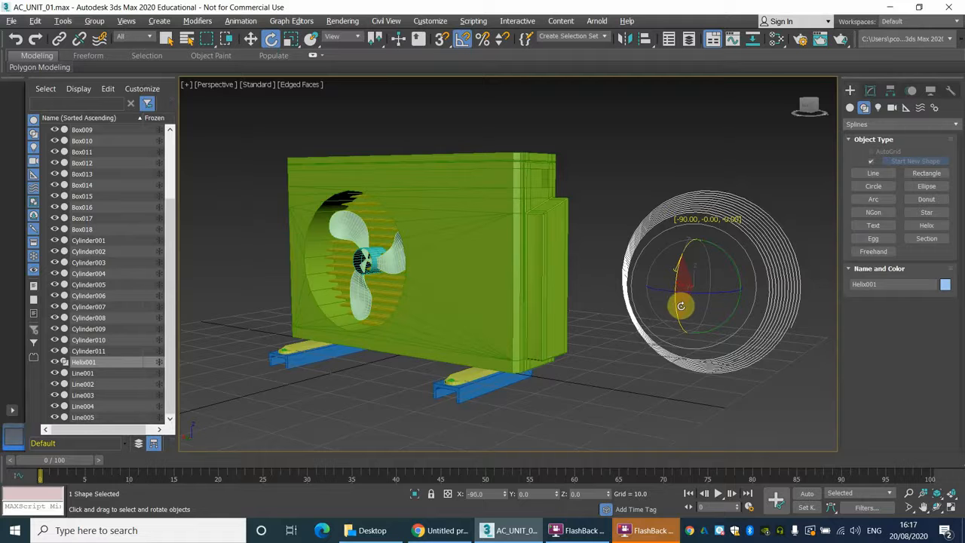
{"action": "left_click_drag", "start_coordinate": [681, 306], "coordinate": [681, 307]}
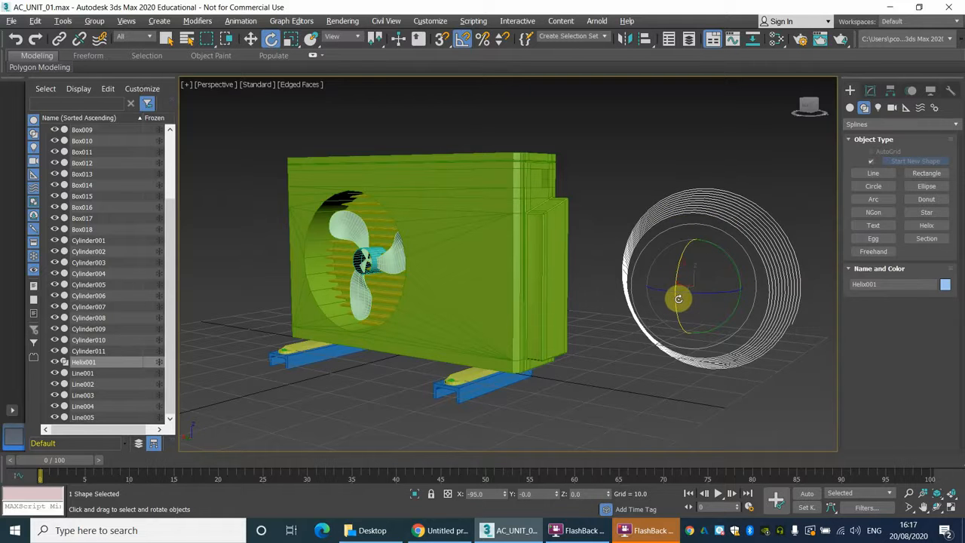
{"action": "key", "text": "ctrl+z"}
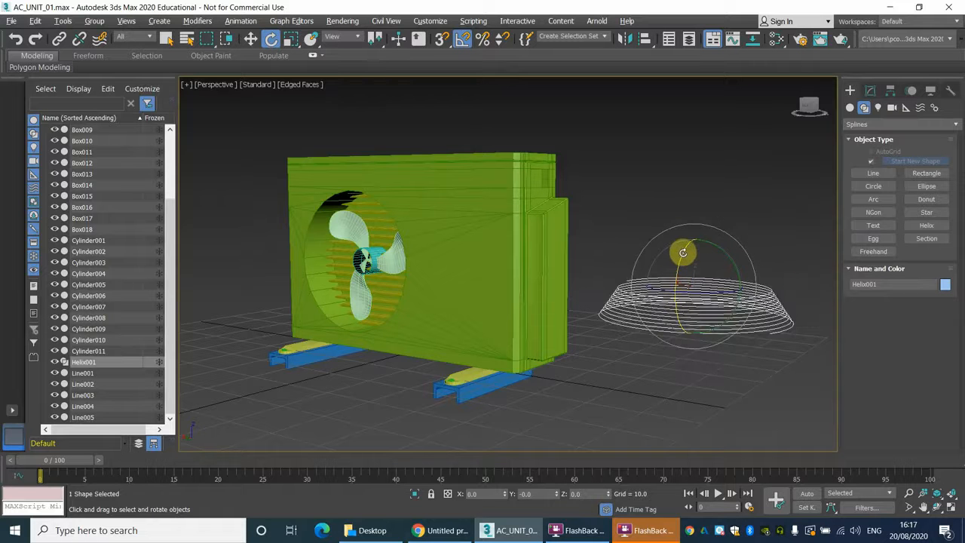
{"action": "left_click_drag", "start_coordinate": [683, 253], "coordinate": [669, 295]}
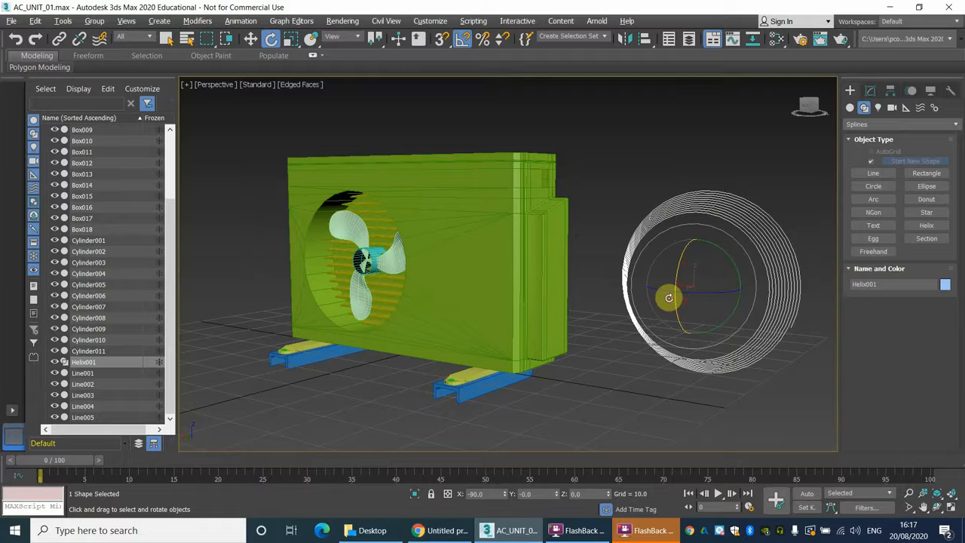
{"action": "middle_click_drag", "start_coordinate": [679, 287], "coordinate": [689, 282], "text": "alt"}
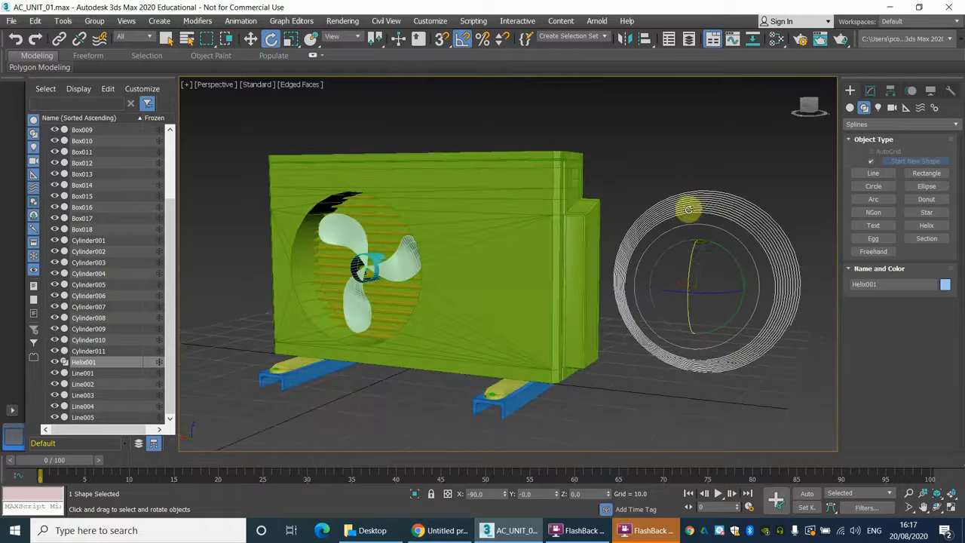
Move the upright helix further from the unit to about X -60.8 and raise it to about Z 18.4.
{"action": "right_click", "coordinate": [694, 286]}
{"action": "left_click", "coordinate": [694, 301]}
{"action": "left_click", "coordinate": [644, 287]}
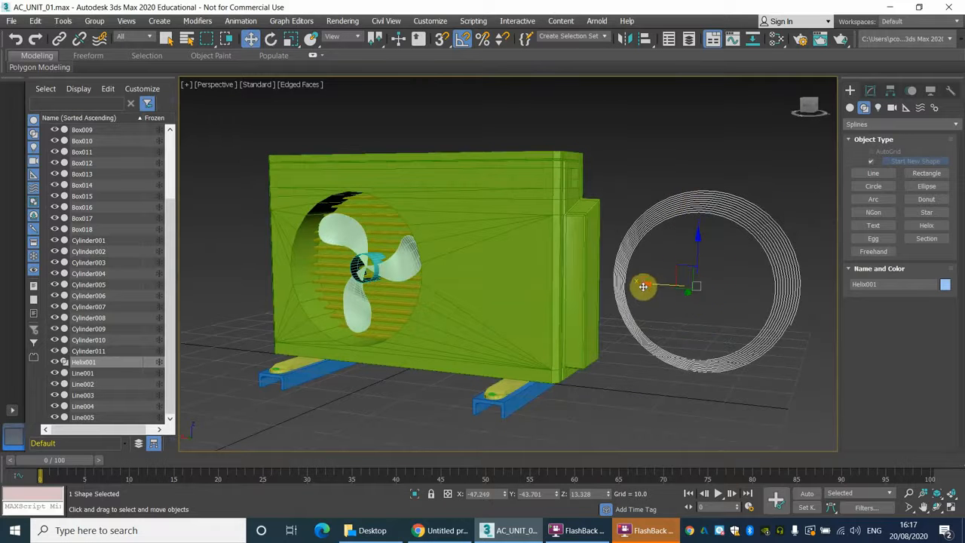
{"action": "left_click_drag", "start_coordinate": [643, 284], "coordinate": [711, 287]}
{"action": "key", "text": "alt+w"}
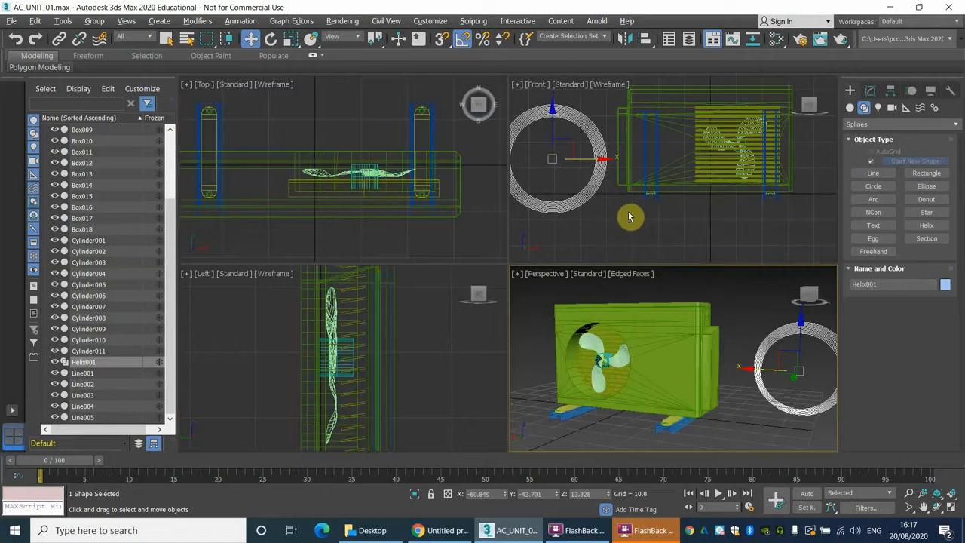
{"action": "key", "text": "alt+w"}
{"action": "scroll", "coordinate": [536, 261], "scroll_direction": "down", "scroll_amount": 2}
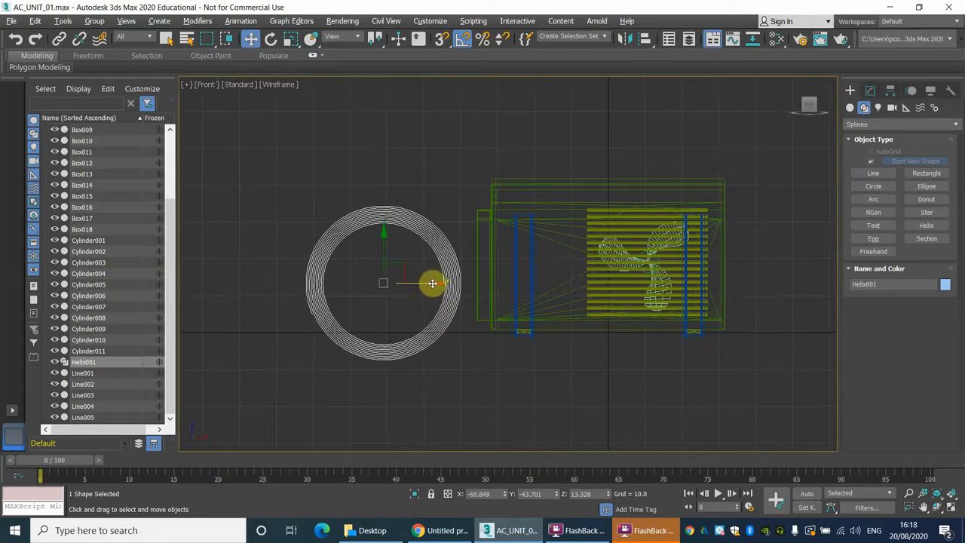
{"action": "left_click_drag", "start_coordinate": [385, 234], "coordinate": [384, 215]}
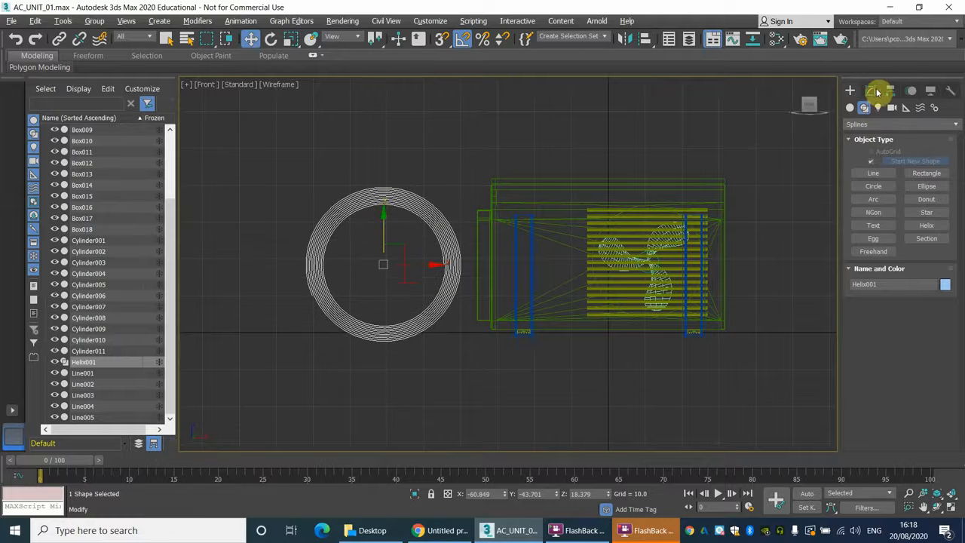
Reduce the helix's Radius 1 to about 2.77 so the spiral fills in towards its centre.
{"action": "left_click", "coordinate": [870, 92]}
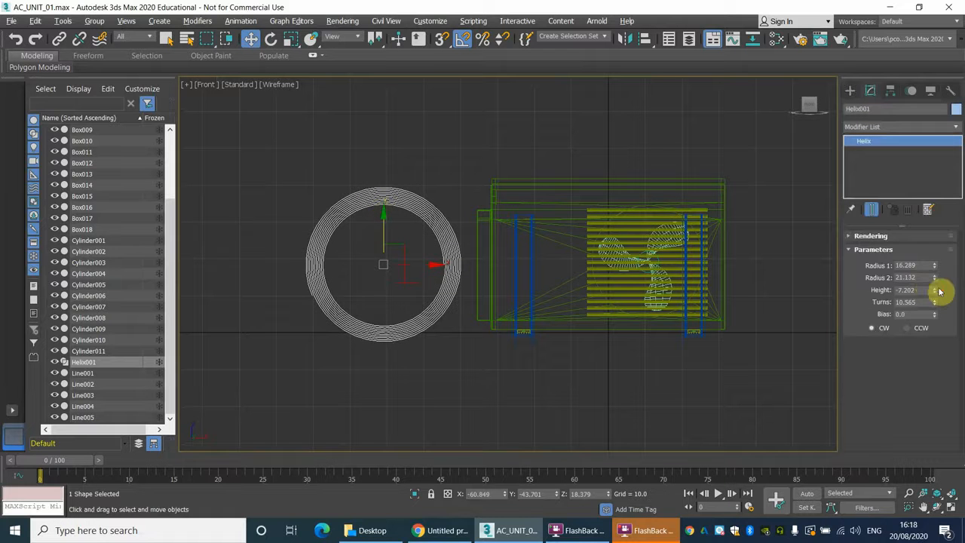
{"action": "left_click_drag", "start_coordinate": [937, 266], "coordinate": [905, 301]}
{"action": "left_click", "coordinate": [386, 264]}
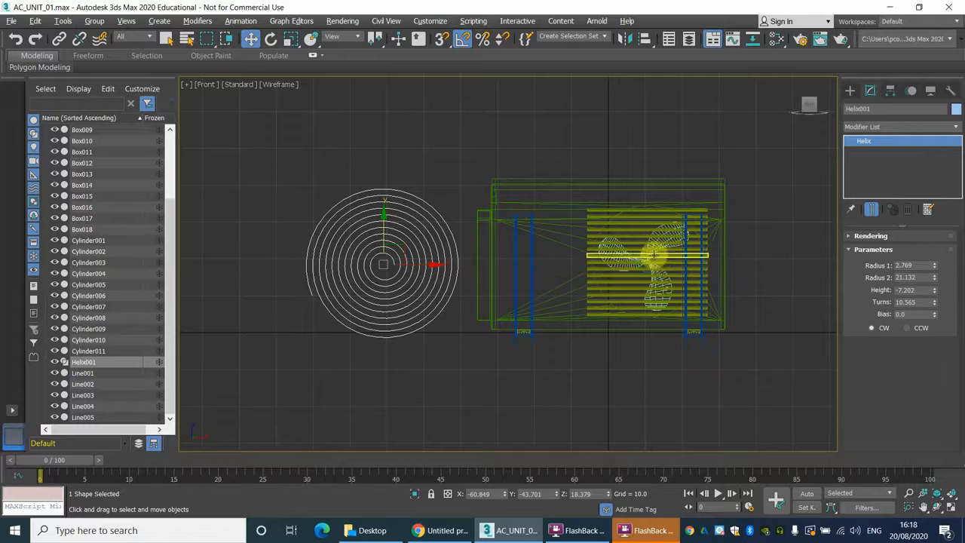
{"action": "scroll", "coordinate": [635, 262], "scroll_direction": "up", "scroll_amount": 4}
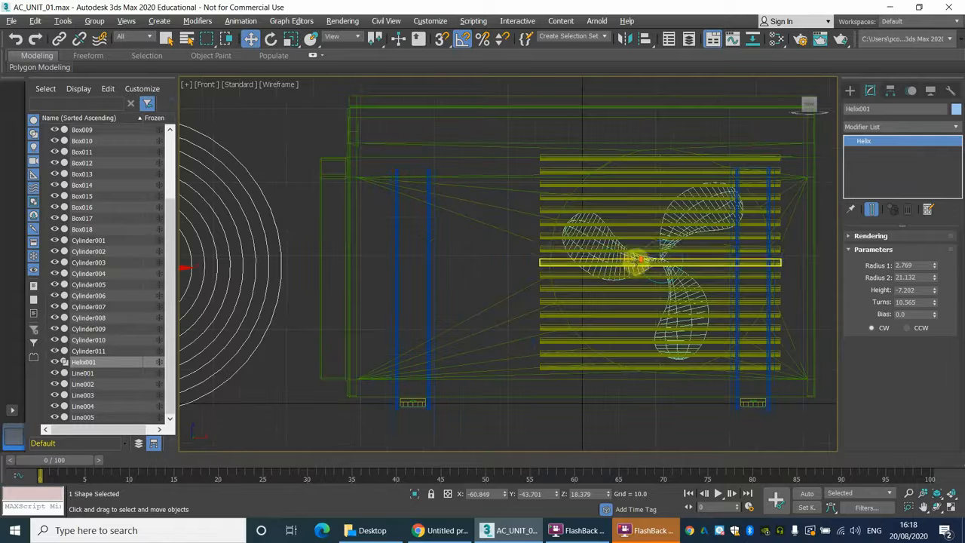
{"action": "left_click", "coordinate": [680, 256]}
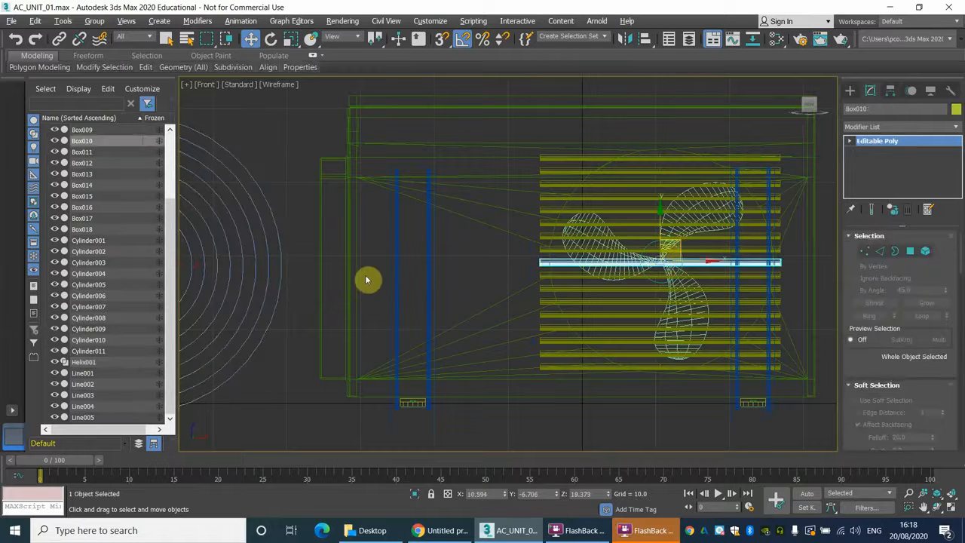
{"action": "scroll", "coordinate": [367, 280], "scroll_direction": "down", "scroll_amount": 2}
{"action": "middle_click_drag", "start_coordinate": [358, 276], "coordinate": [482, 281]}
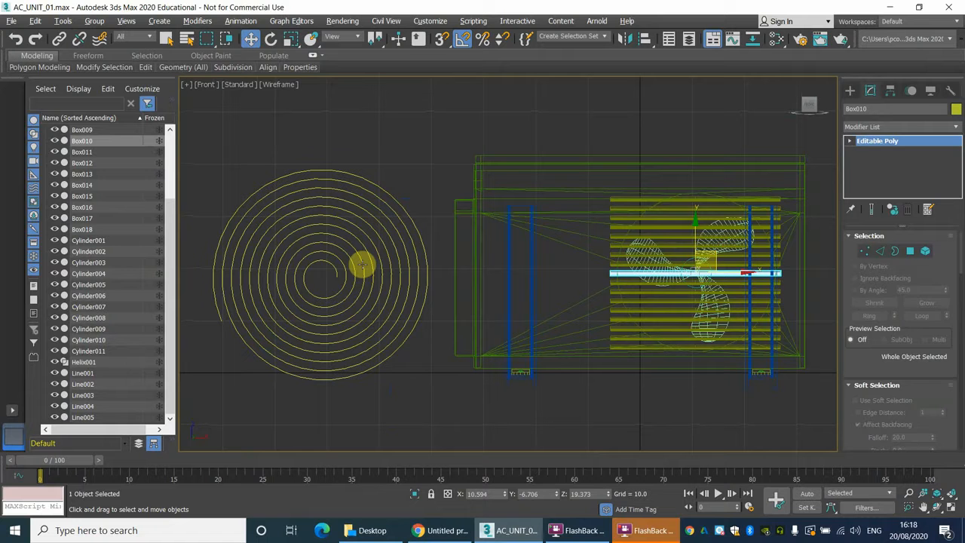
{"action": "left_click", "coordinate": [362, 264]}
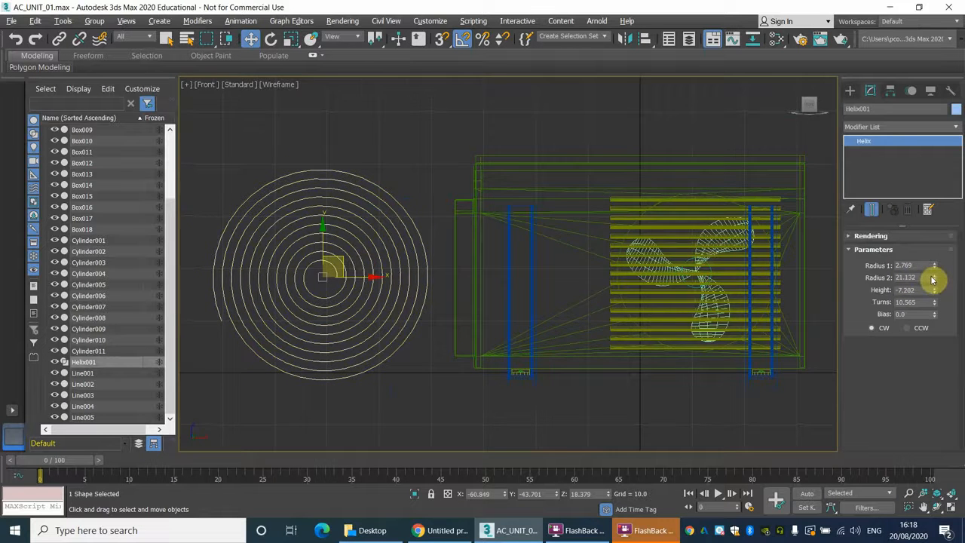
Flatten the helix by changing its Height to about -2.86, checking the profile from the side in Perspective.
{"action": "key", "text": "alt+w"}
{"action": "key", "text": "alt+w"}
{"action": "middle_click_drag", "start_coordinate": [681, 308], "coordinate": [608, 301], "text": "alt"}
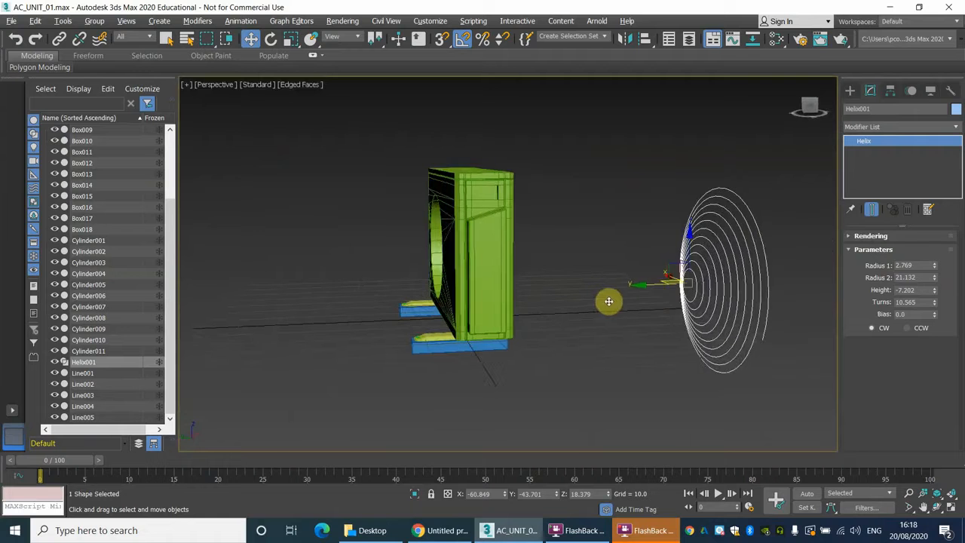
{"action": "mouse_move", "coordinate": [937, 279]}
{"action": "left_mouse_down"}
{"action": "mouse_move", "coordinate": [941, 265]}
{"action": "mouse_move", "coordinate": [933, 298]}
{"action": "mouse_move", "coordinate": [892, 337]}
{"action": "mouse_move", "coordinate": [955, 266]}
{"action": "mouse_move", "coordinate": [942, 270]}
{"action": "left_mouse_up"}
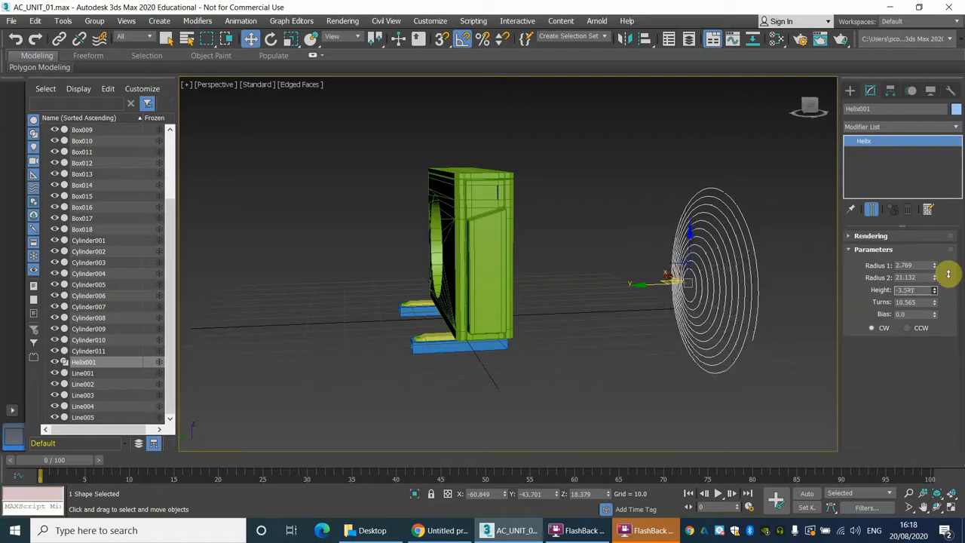
{"action": "mouse_move", "coordinate": [795, 286]}
{"action": "middle_mouse_down", "text": "alt"}
{"action": "mouse_move", "coordinate": [773, 288]}
{"action": "mouse_move", "coordinate": [780, 280]}
{"action": "middle_mouse_up", "text": "alt"}
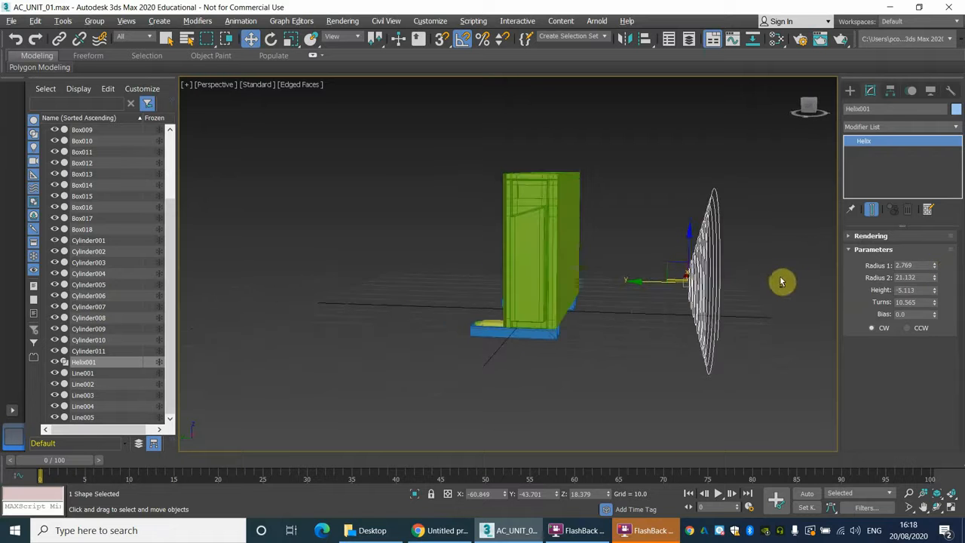
{"action": "left_click_drag", "start_coordinate": [934, 294], "coordinate": [952, 269]}
{"action": "mouse_move", "coordinate": [789, 286]}
{"action": "middle_mouse_down", "text": "alt"}
{"action": "mouse_move", "coordinate": [784, 271]}
{"action": "mouse_move", "coordinate": [787, 283]}
{"action": "middle_mouse_up", "text": "alt"}
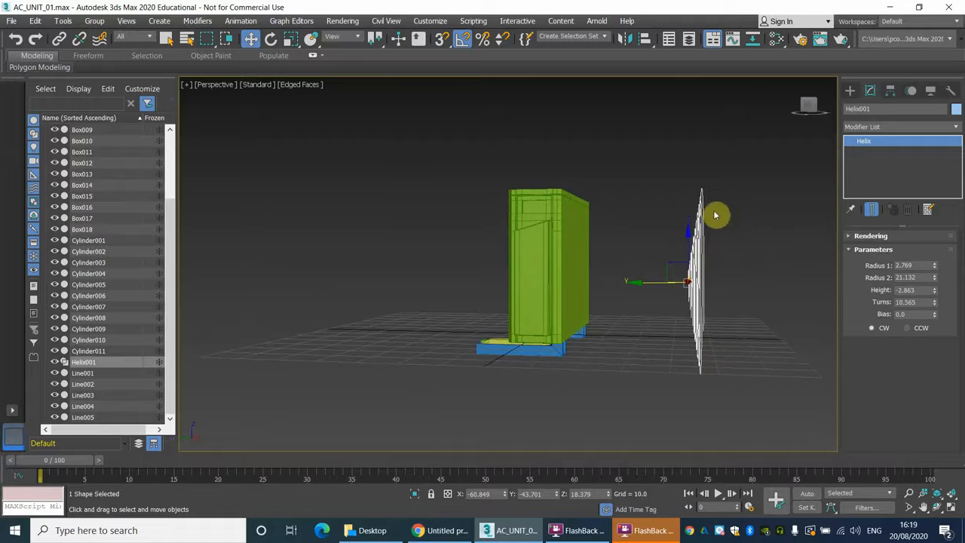
{"action": "middle_click_drag", "start_coordinate": [675, 307], "coordinate": [795, 288], "text": "alt"}
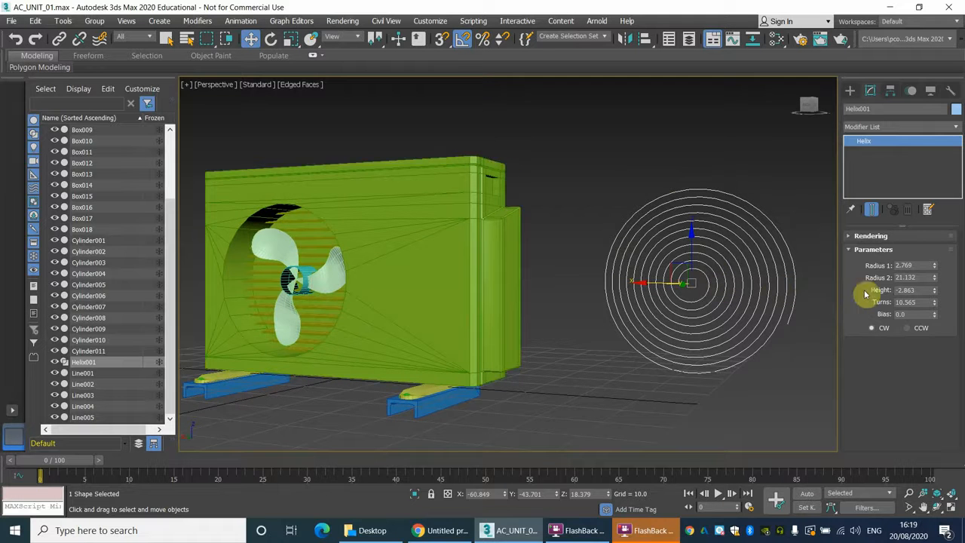
In the Front view, move the helix along X over the fan, to about X 10.6.
{"action": "key", "text": "alt+w"}
{"action": "left_click", "coordinate": [609, 190]}
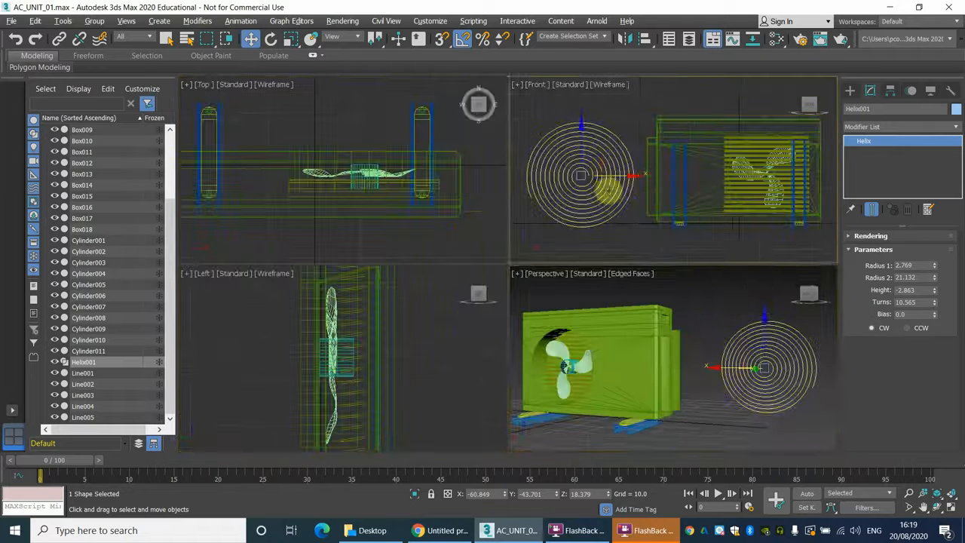
{"action": "key", "text": "alt+w"}
{"action": "left_click_drag", "start_coordinate": [370, 280], "coordinate": [713, 285]}
{"action": "scroll", "coordinate": [713, 285], "scroll_direction": "up", "scroll_amount": 2}
{"action": "middle_click_drag", "start_coordinate": [704, 254], "coordinate": [571, 258]}
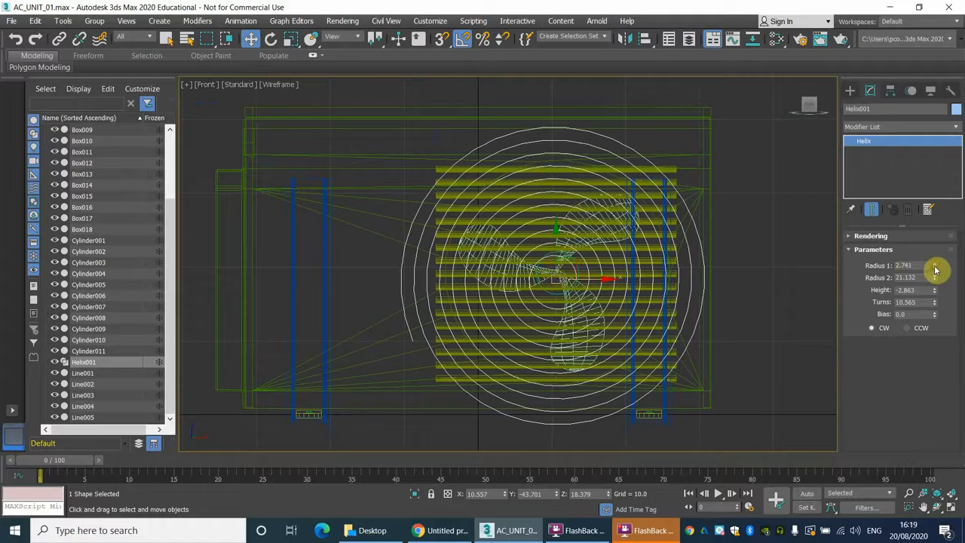
Reduce the helix's radii to about 2.3 and 15.85, and centre it on the fan hub at about X 11.1, Z 19.3.
{"action": "left_click_drag", "start_coordinate": [935, 270], "coordinate": [914, 291]}
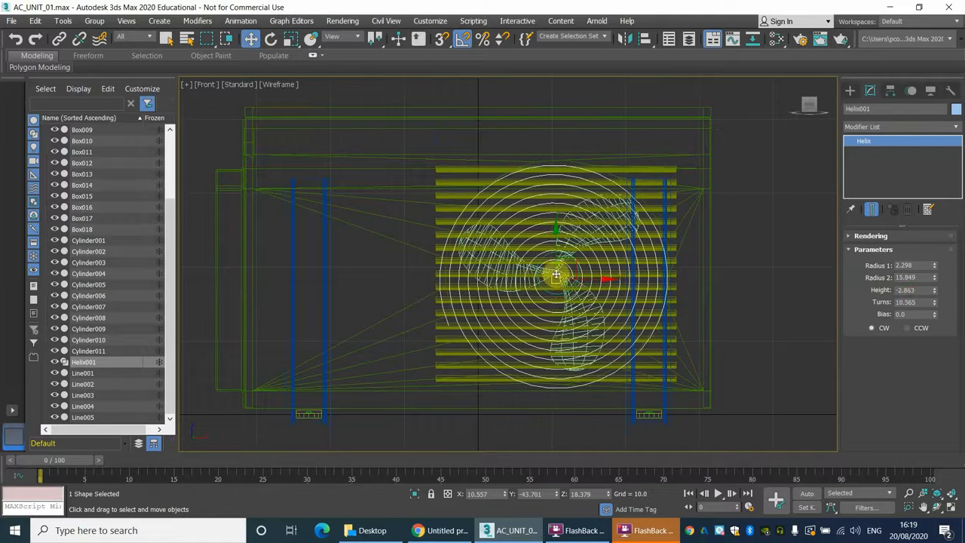
{"action": "scroll", "coordinate": [556, 275], "scroll_direction": "up", "scroll_amount": 5}
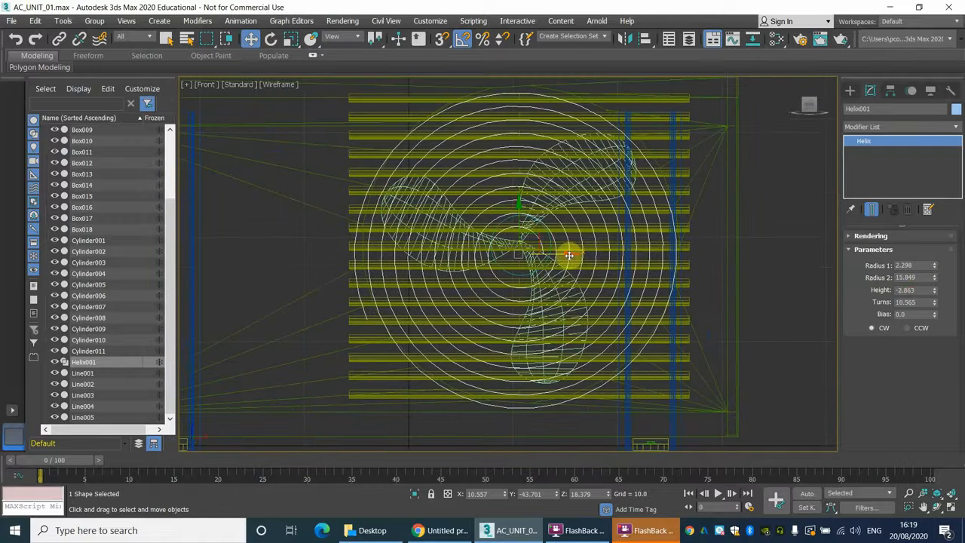
{"action": "left_click_drag", "start_coordinate": [570, 255], "coordinate": [575, 254]}
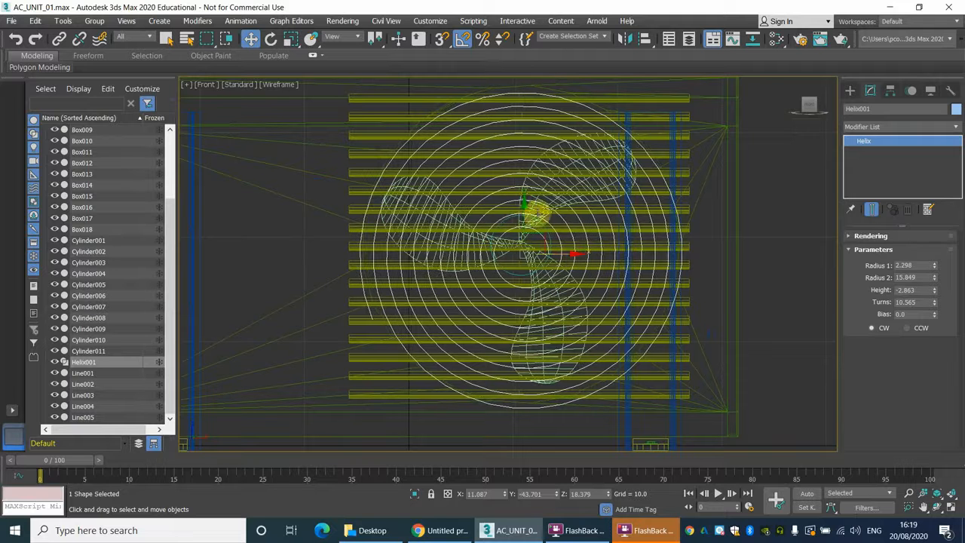
{"action": "left_click_drag", "start_coordinate": [524, 205], "coordinate": [530, 196]}
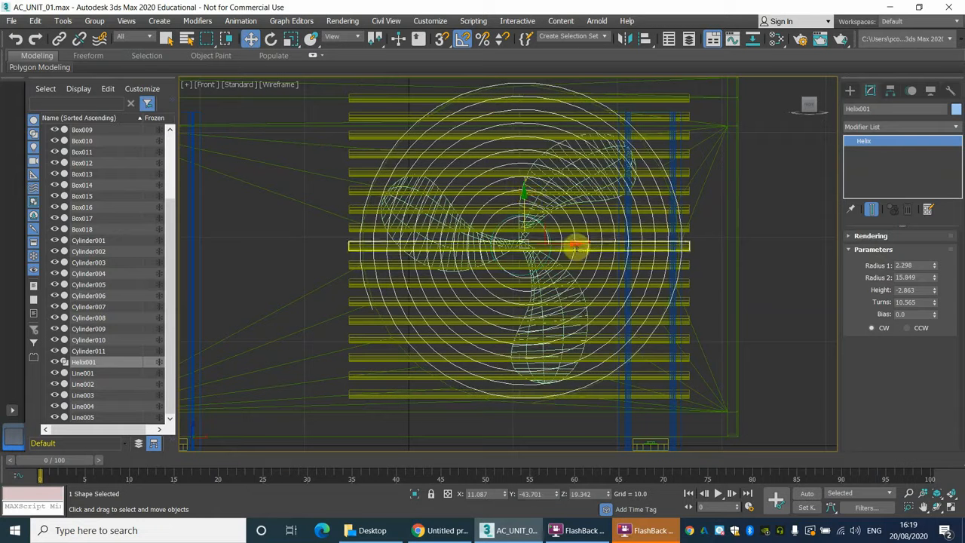
{"action": "left_click_drag", "start_coordinate": [576, 244], "coordinate": [577, 242]}
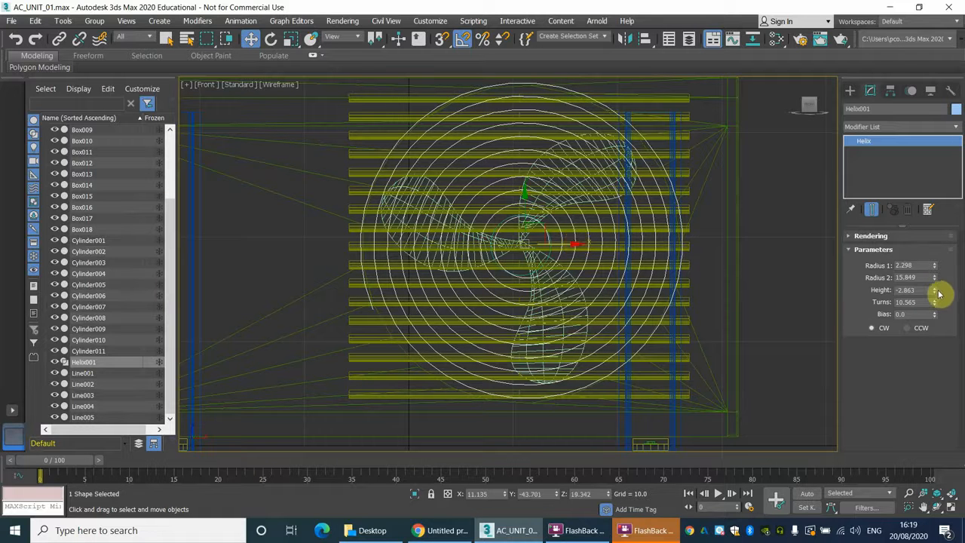
Increase the helix's Turns to about 17.5 and reduce its Radius 2 to about 15.53.
{"action": "left_click_drag", "start_coordinate": [952, 270], "coordinate": [951, 269]}
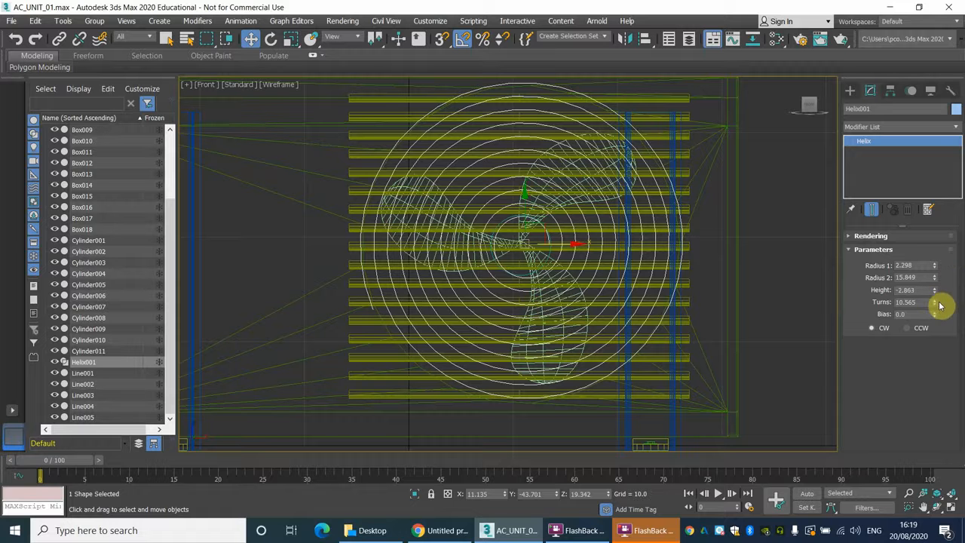
{"action": "left_click_drag", "start_coordinate": [936, 303], "coordinate": [5, 267]}
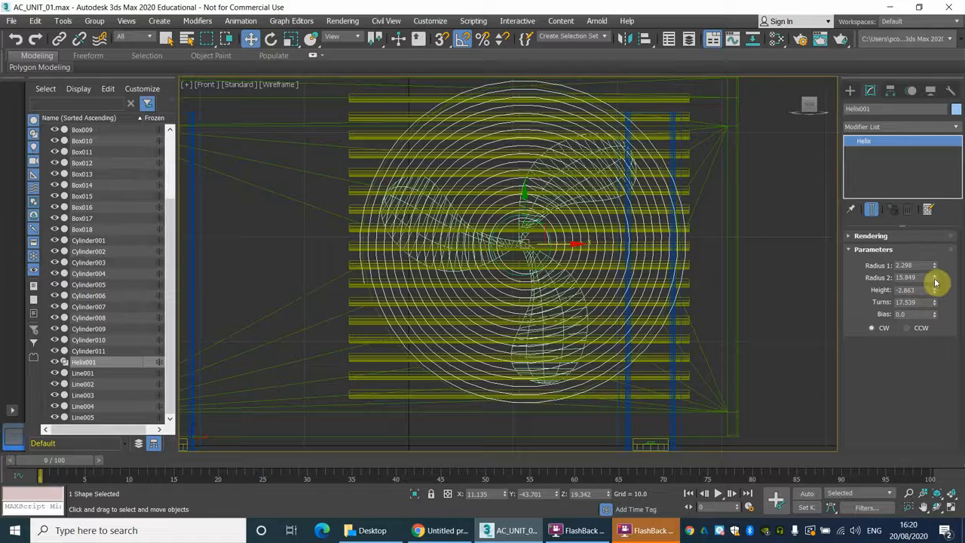
{"action": "left_click_drag", "start_coordinate": [936, 282], "coordinate": [937, 277]}
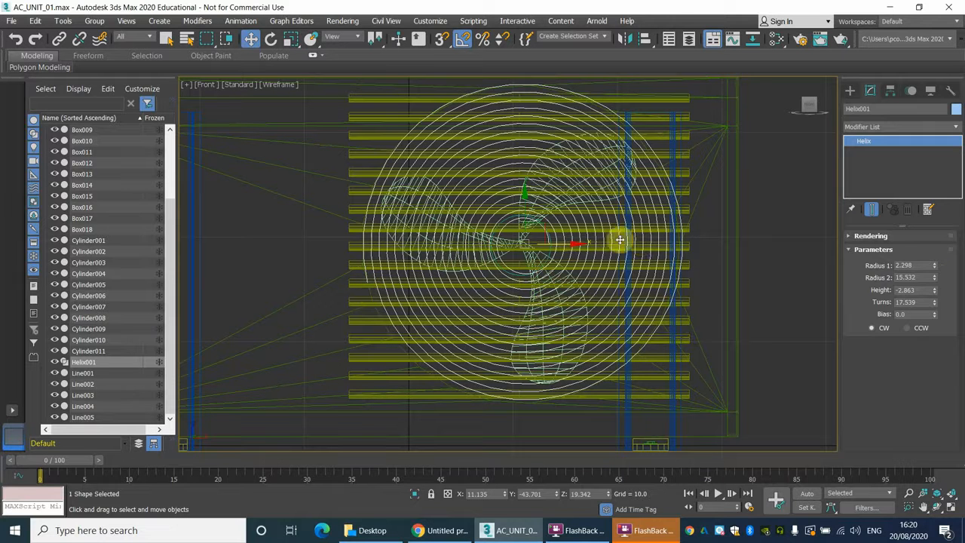
Shift the helix along X to about 11.0 and set its Radius 1 to about 2.37.
{"action": "scroll", "coordinate": [689, 247], "scroll_direction": "up", "scroll_amount": 2}
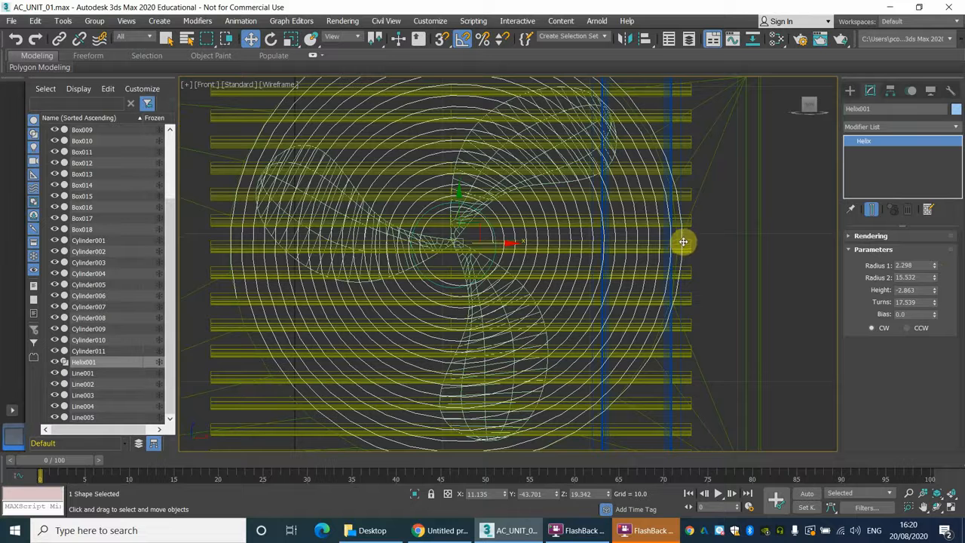
{"action": "left_click_drag", "start_coordinate": [510, 244], "coordinate": [510, 244]}
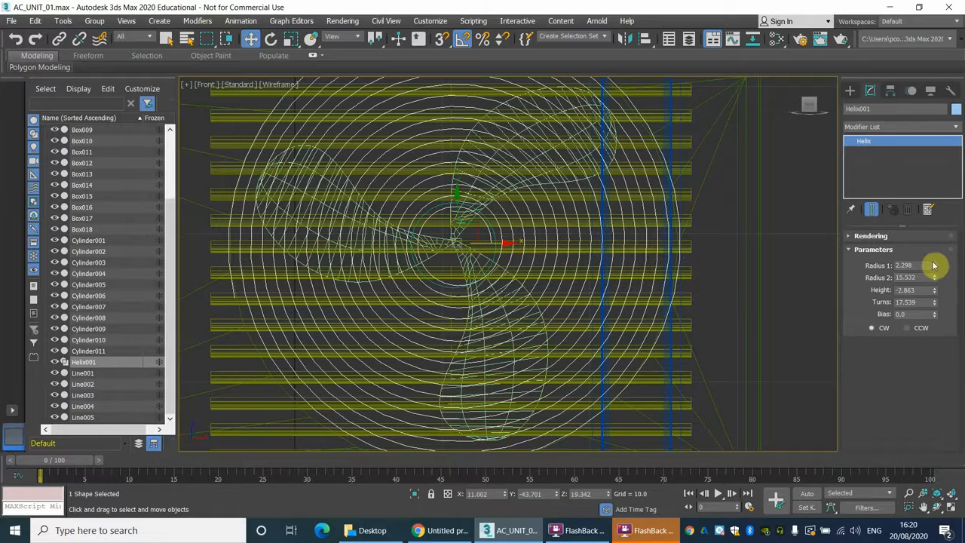
{"action": "mouse_move", "coordinate": [936, 266]}
{"action": "left_mouse_down"}
{"action": "mouse_move", "coordinate": [925, 274]}
{"action": "mouse_move", "coordinate": [932, 268]}
{"action": "mouse_move", "coordinate": [931, 282]}
{"action": "mouse_move", "coordinate": [945, 262]}
{"action": "left_mouse_up"}
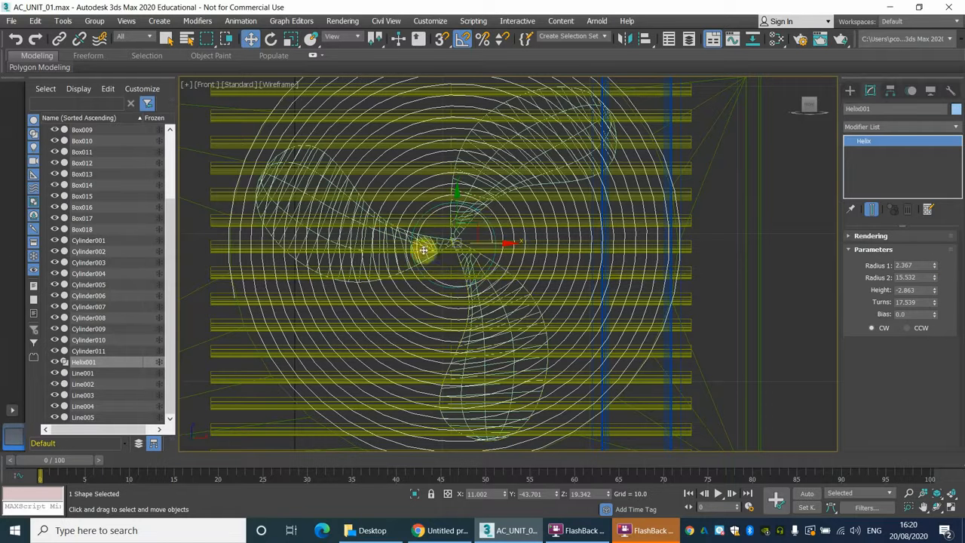
In Perspective, select the helix and move it along Y to about 9.99, in front of the fan.
{"action": "key", "text": "alt+w"}
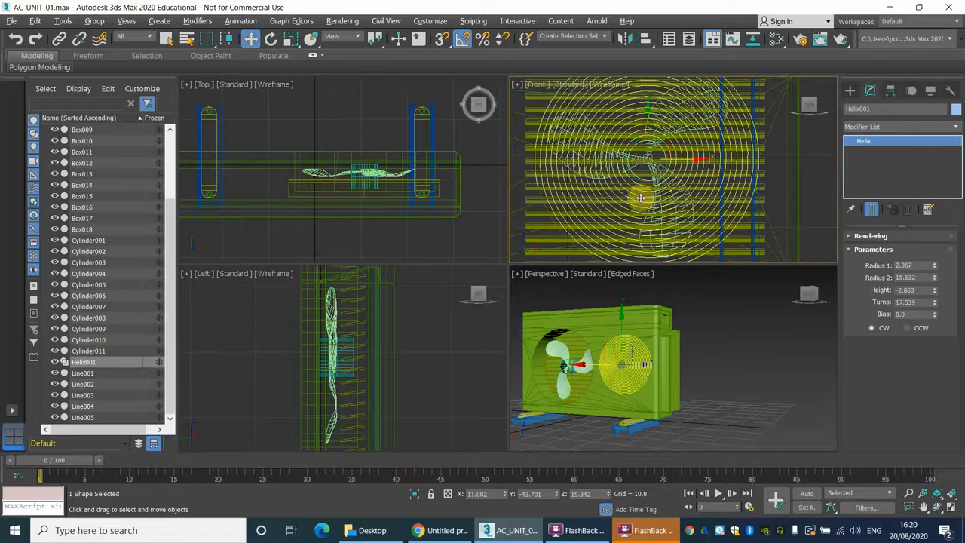
{"action": "key", "text": "alt+w"}
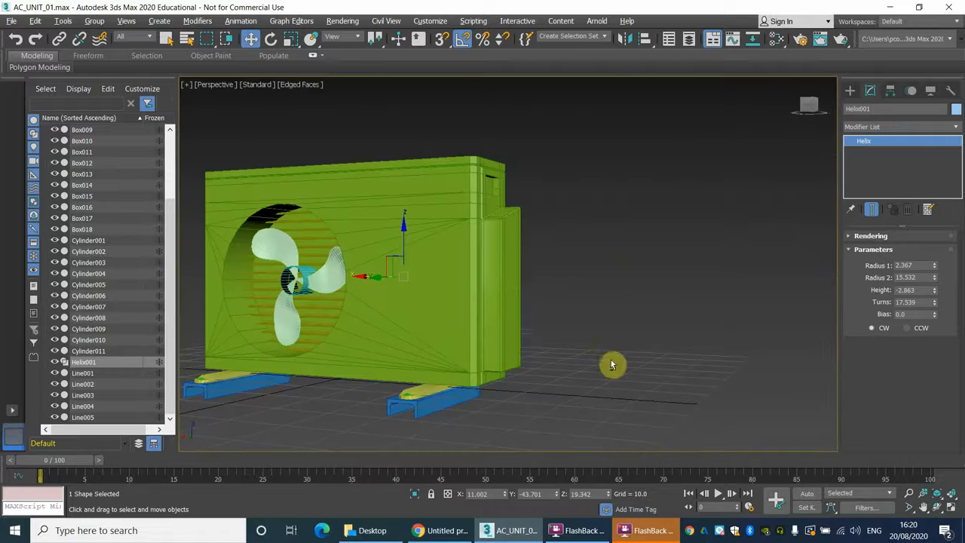
{"action": "mouse_move", "coordinate": [490, 275]}
{"action": "middle_mouse_down", "text": "alt"}
{"action": "mouse_move", "coordinate": [448, 297]}
{"action": "mouse_move", "coordinate": [565, 241]}
{"action": "mouse_move", "coordinate": [507, 279]}
{"action": "middle_mouse_up", "text": "alt"}
{"action": "left_click", "coordinate": [508, 279]}
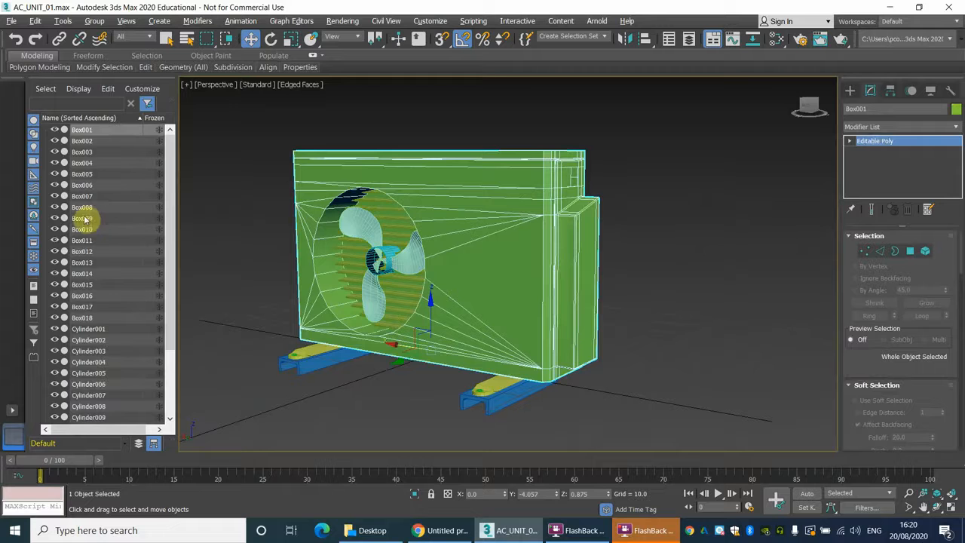
{"action": "scroll", "coordinate": [98, 348], "scroll_direction": "down", "scroll_amount": 3}
{"action": "left_click", "coordinate": [85, 362]}
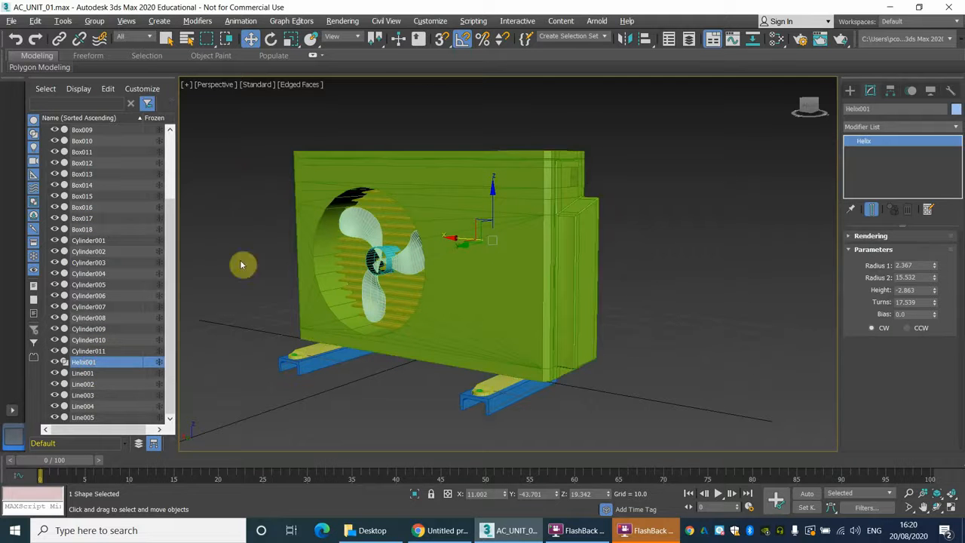
{"action": "left_click_drag", "start_coordinate": [468, 245], "coordinate": [315, 285]}
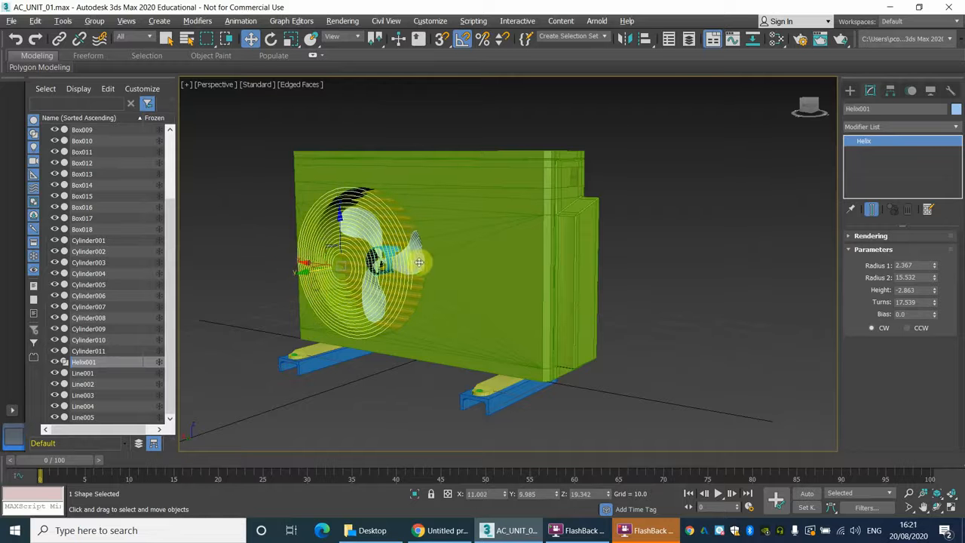
Try the helix's fit in the fan opening by moving it along Y to about 6.8.
{"action": "middle_click_drag", "start_coordinate": [445, 261], "coordinate": [532, 256], "text": "alt"}
{"action": "scroll", "coordinate": [463, 267], "scroll_direction": "up", "scroll_amount": 3}
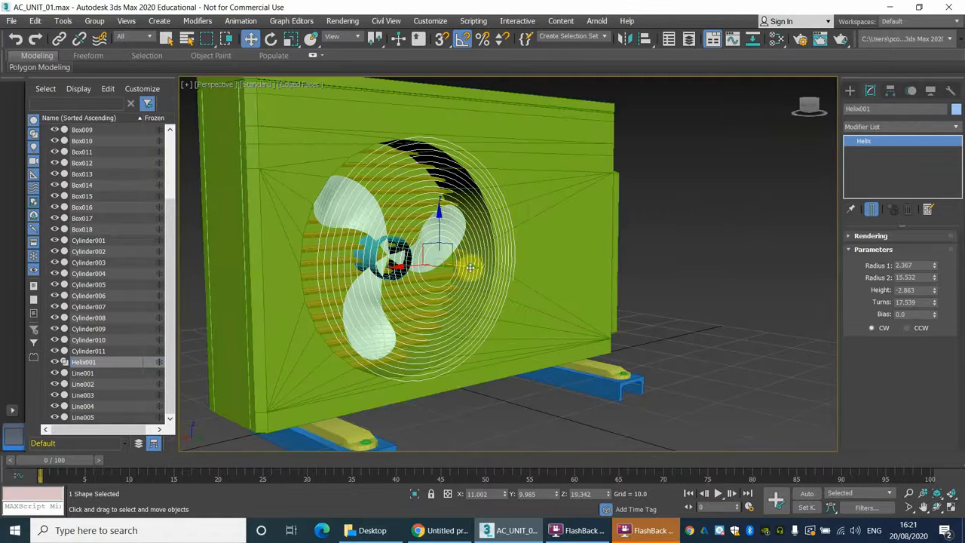
{"action": "left_click_drag", "start_coordinate": [470, 269], "coordinate": [458, 272]}
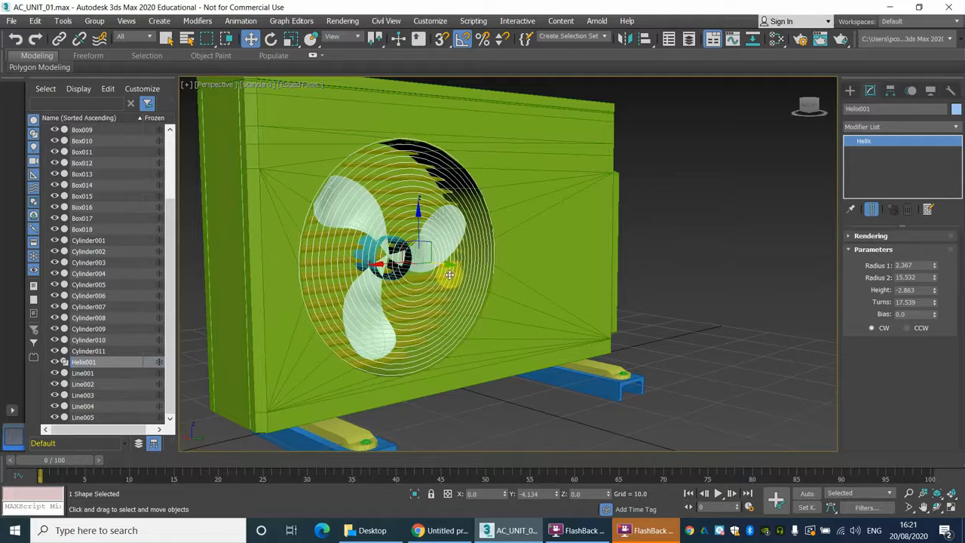
{"action": "left_click_drag", "start_coordinate": [451, 274], "coordinate": [454, 273]}
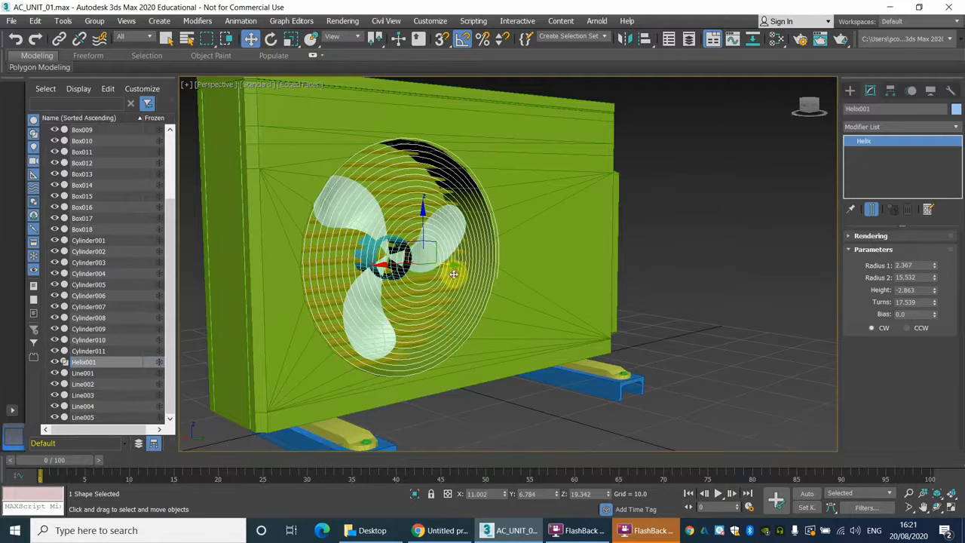
Move the helix out in front of the casing to about Y 20.7 and check the aircon reference photo.
{"action": "middle_click_drag", "start_coordinate": [453, 274], "coordinate": [393, 274], "text": "alt"}
{"action": "left_click_drag", "start_coordinate": [393, 275], "coordinate": [346, 309]}
{"action": "left_click", "coordinate": [448, 532]}
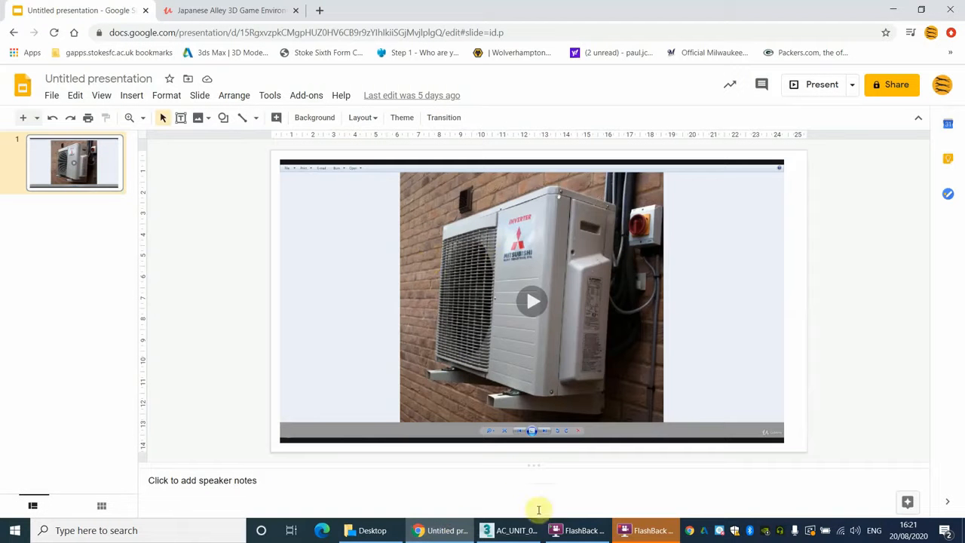
{"action": "left_click", "coordinate": [528, 530]}
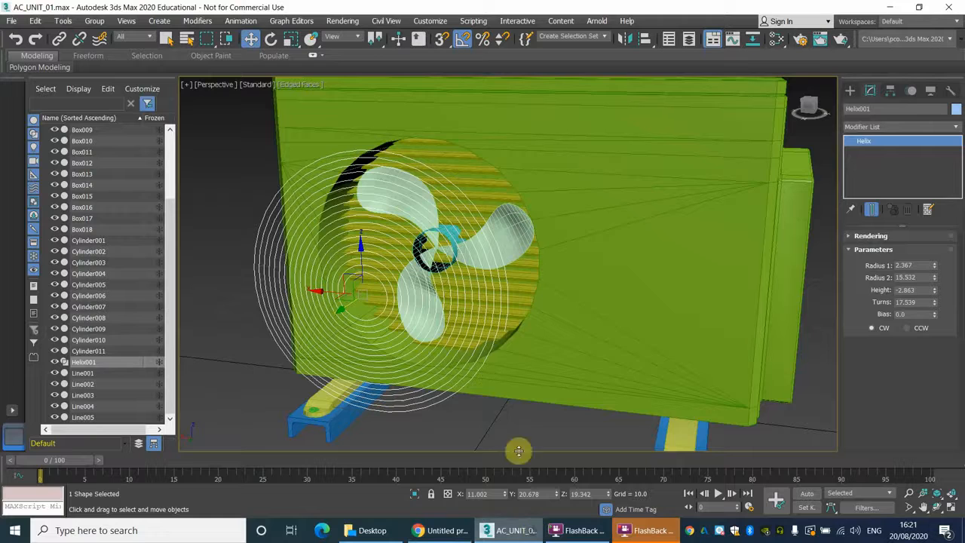
Compare the helix with the fan opening, then select the main casing and isolate it.
{"action": "mouse_move", "coordinate": [500, 181]}
{"action": "middle_mouse_down", "text": "alt"}
{"action": "mouse_move", "coordinate": [500, 194]}
{"action": "mouse_move", "coordinate": [540, 176]}
{"action": "mouse_move", "coordinate": [503, 189]}
{"action": "middle_mouse_up", "text": "alt"}
{"action": "left_click", "coordinate": [504, 195]}
{"action": "middle_click_drag", "start_coordinate": [536, 218], "coordinate": [505, 221], "text": "alt"}
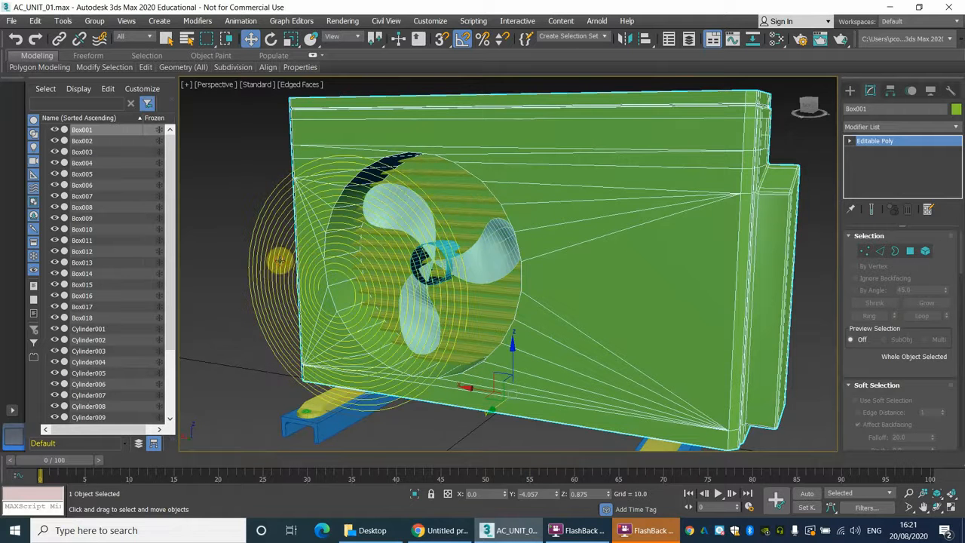
{"action": "left_click", "coordinate": [275, 257]}
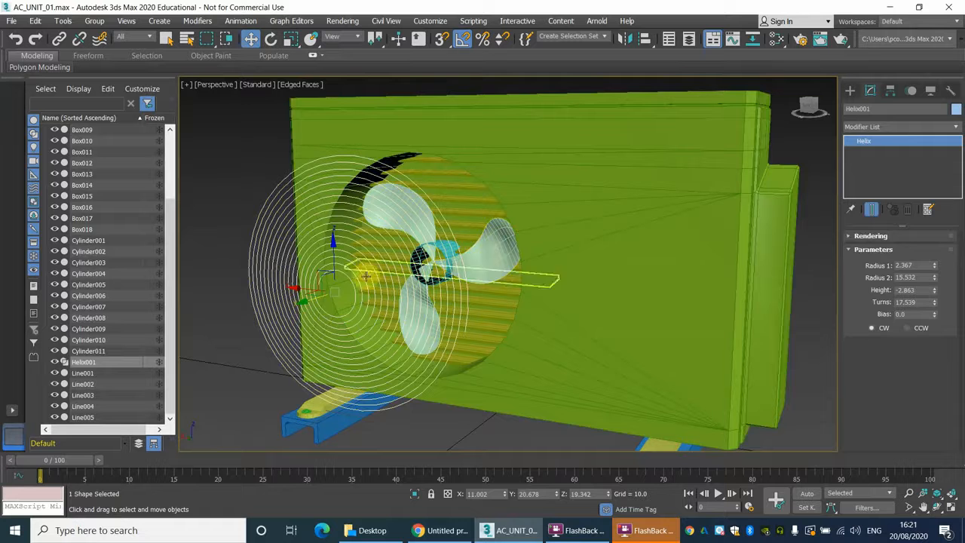
{"action": "left_click", "coordinate": [528, 202]}
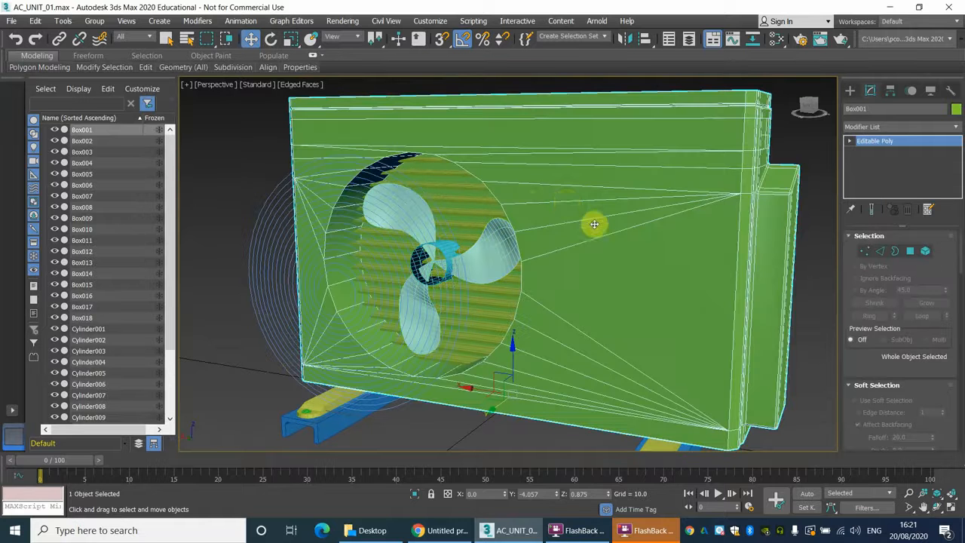
{"action": "left_click", "coordinate": [265, 271]}
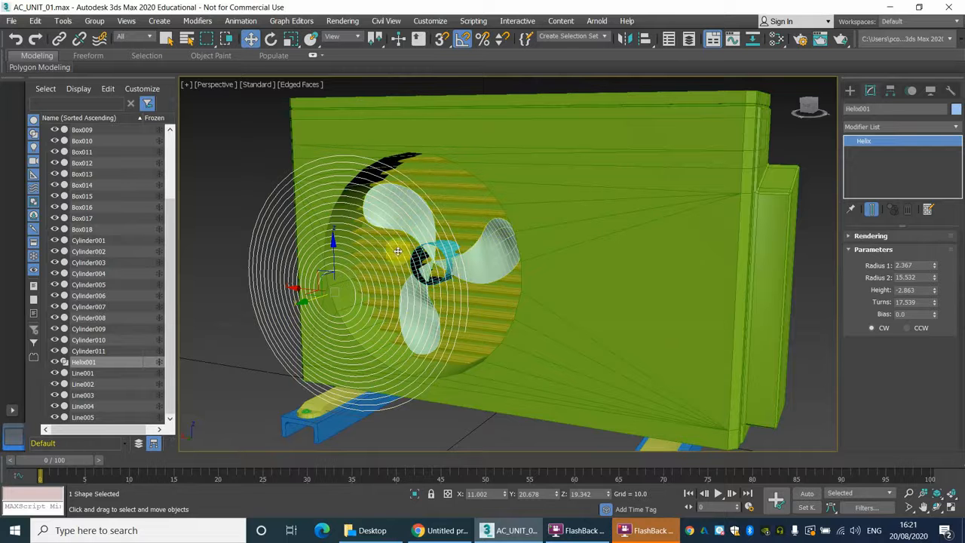
{"action": "left_click", "coordinate": [578, 221]}
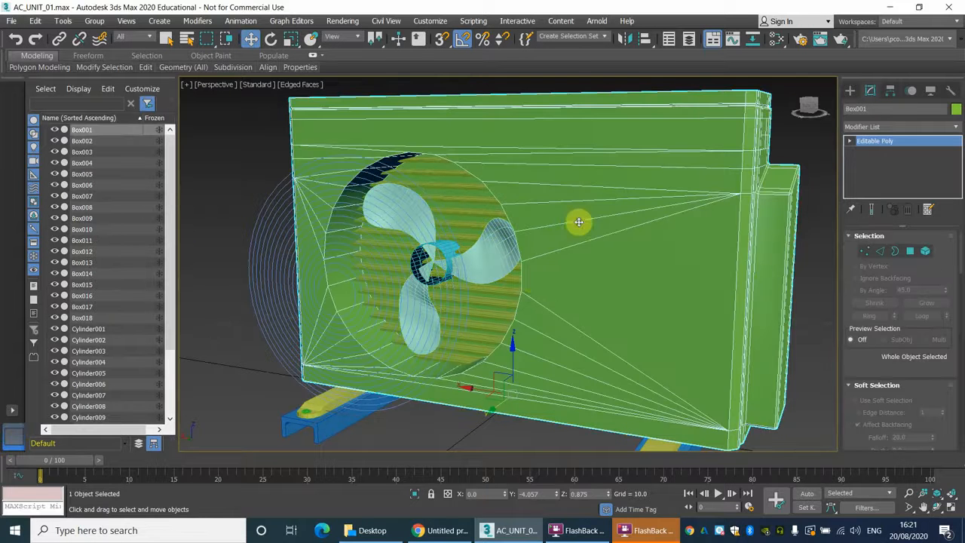
{"action": "left_click", "coordinate": [414, 500]}
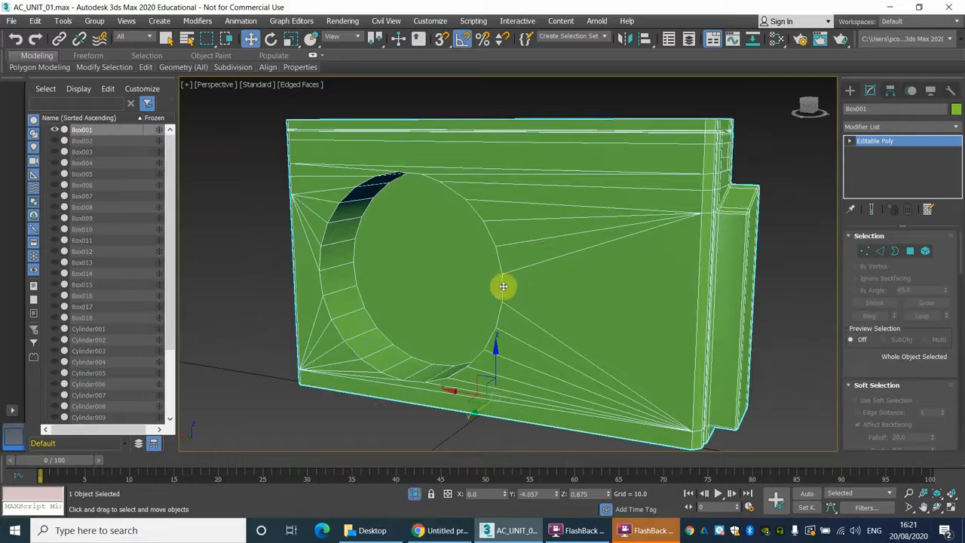
In the Front view, draw a standard primitive cylinder over the fan opening, with radius about 15.6 and height about 0.87.
{"action": "middle_click_drag", "start_coordinate": [527, 281], "coordinate": [562, 269], "text": "alt"}
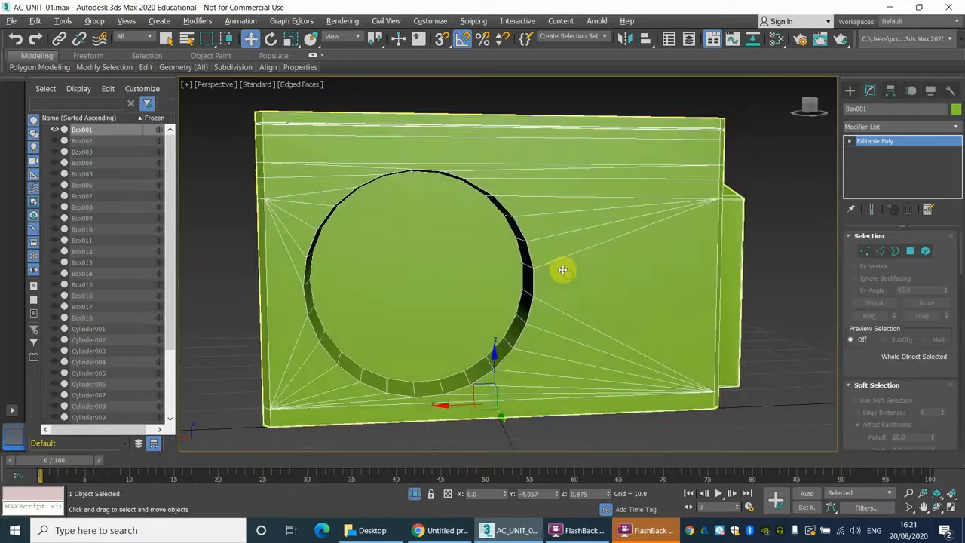
{"action": "key", "text": "alt+w"}
{"action": "key", "text": "alt+w"}
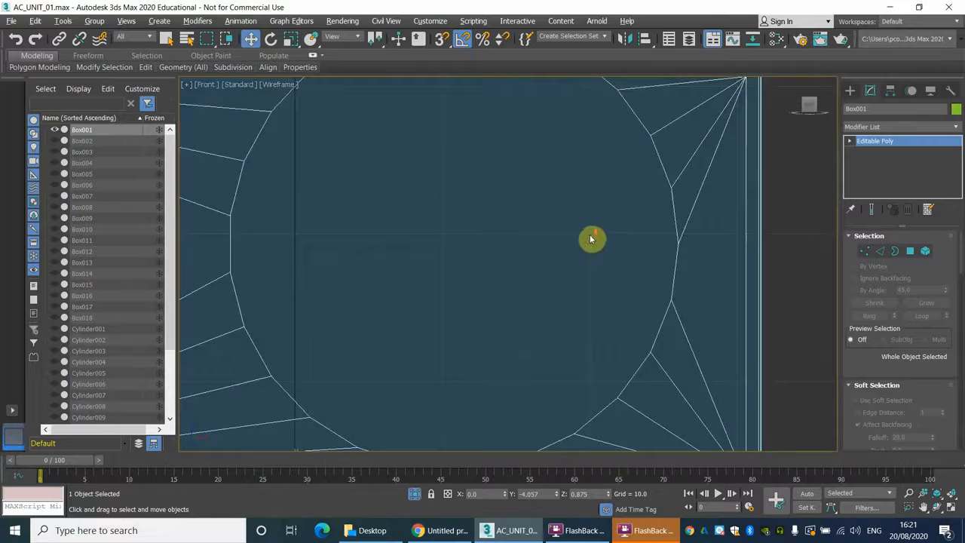
{"action": "scroll", "coordinate": [592, 240], "scroll_direction": "down", "scroll_amount": 4}
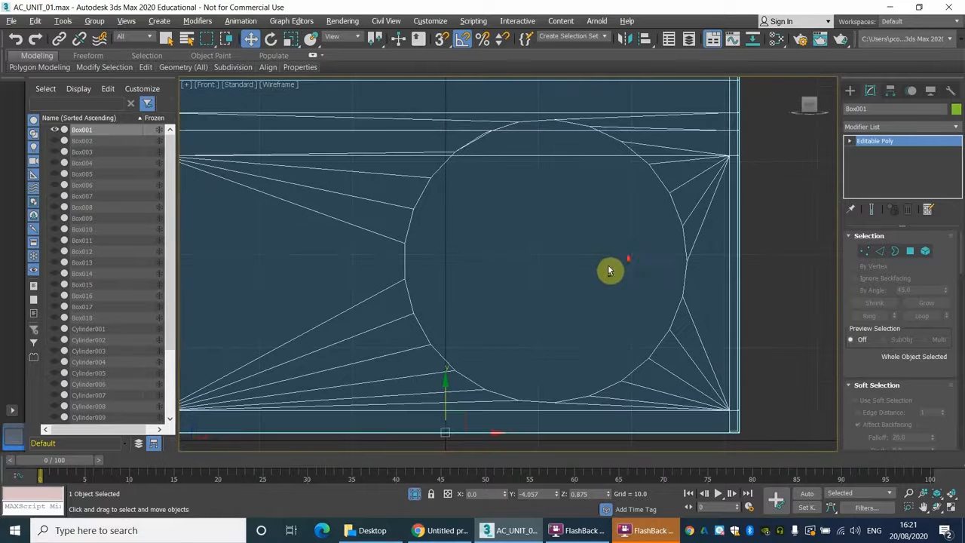
{"action": "left_click", "coordinate": [848, 92]}
{"action": "left_click", "coordinate": [864, 108]}
{"action": "left_click", "coordinate": [873, 187]}
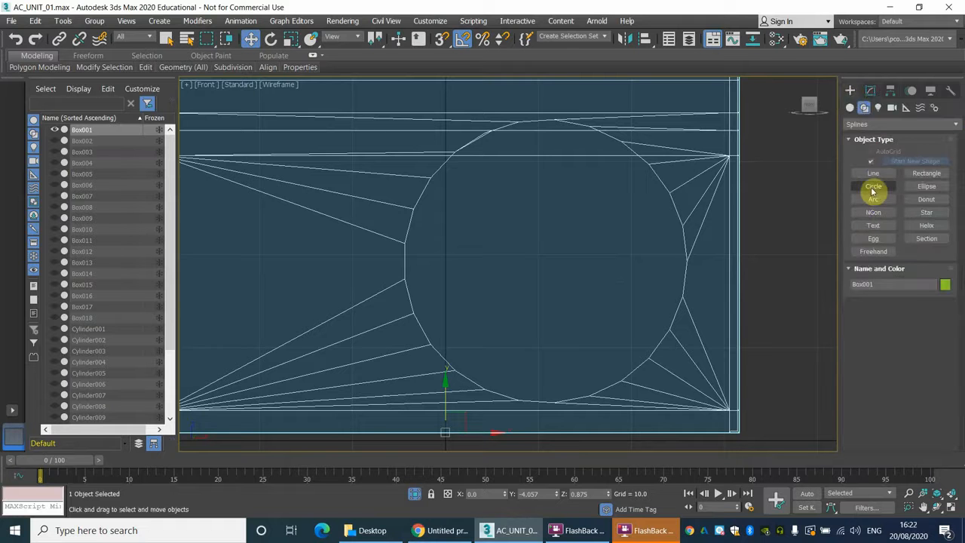
{"action": "left_click", "coordinate": [855, 125]}
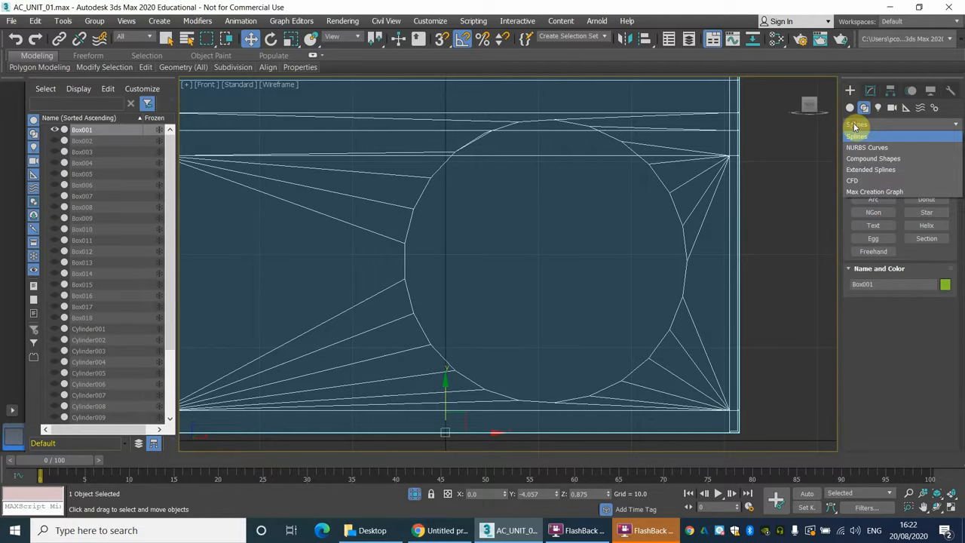
{"action": "left_click", "coordinate": [850, 108]}
{"action": "left_click", "coordinate": [856, 124]}
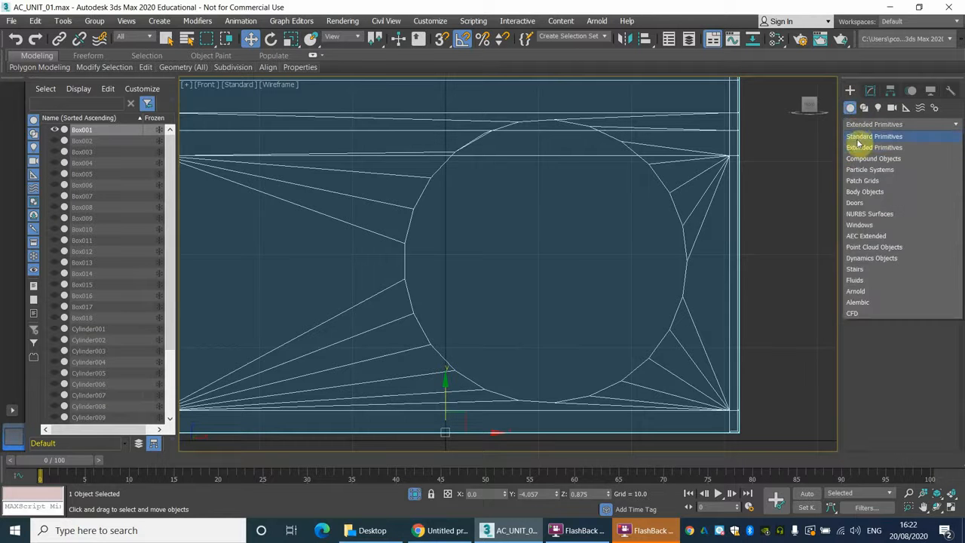
{"action": "left_click", "coordinate": [857, 135]}
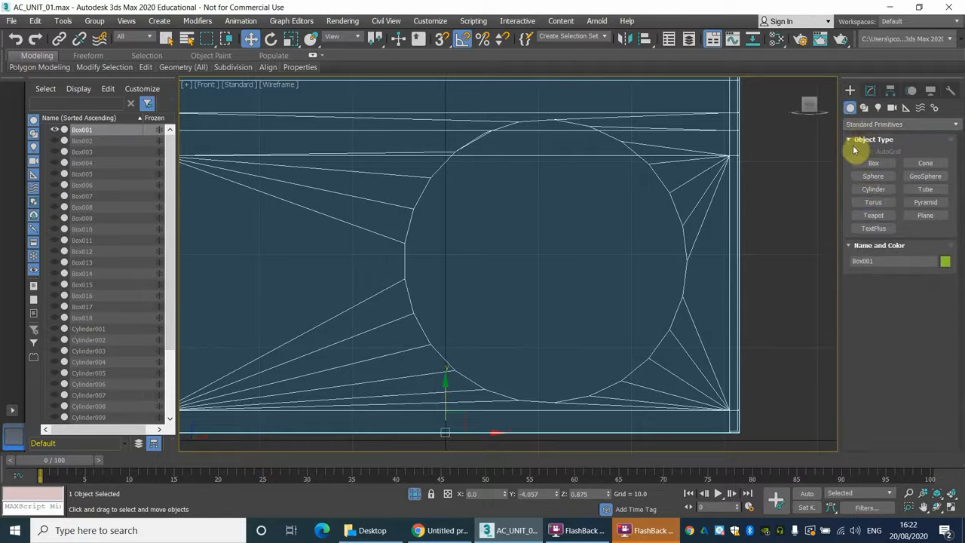
{"action": "left_click", "coordinate": [875, 189]}
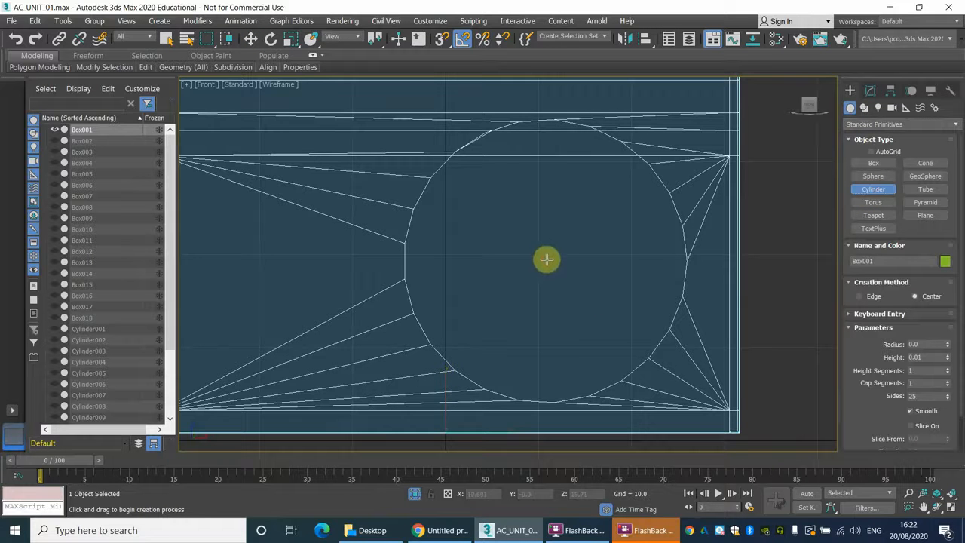
{"action": "left_click_drag", "start_coordinate": [547, 260], "coordinate": [658, 167]}
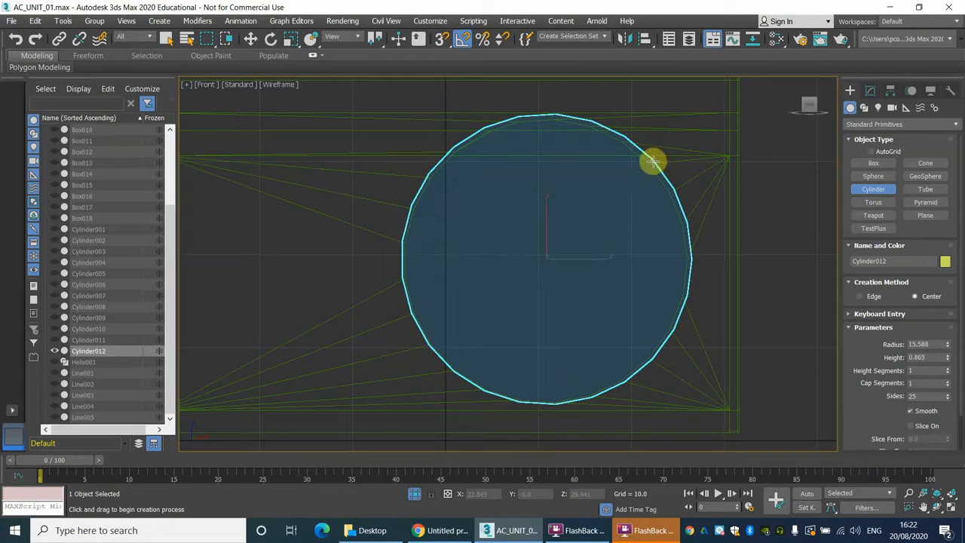
Centre the cylinder on the fan opening at about X 10.8, Z 19.4, and check it in Perspective.
{"action": "key", "text": "w"}
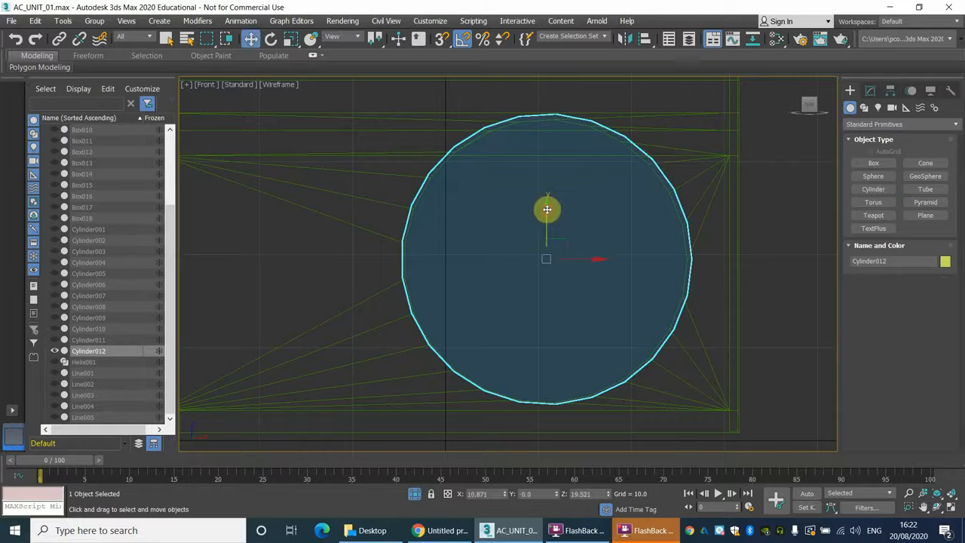
{"action": "left_click_drag", "start_coordinate": [547, 209], "coordinate": [551, 212]}
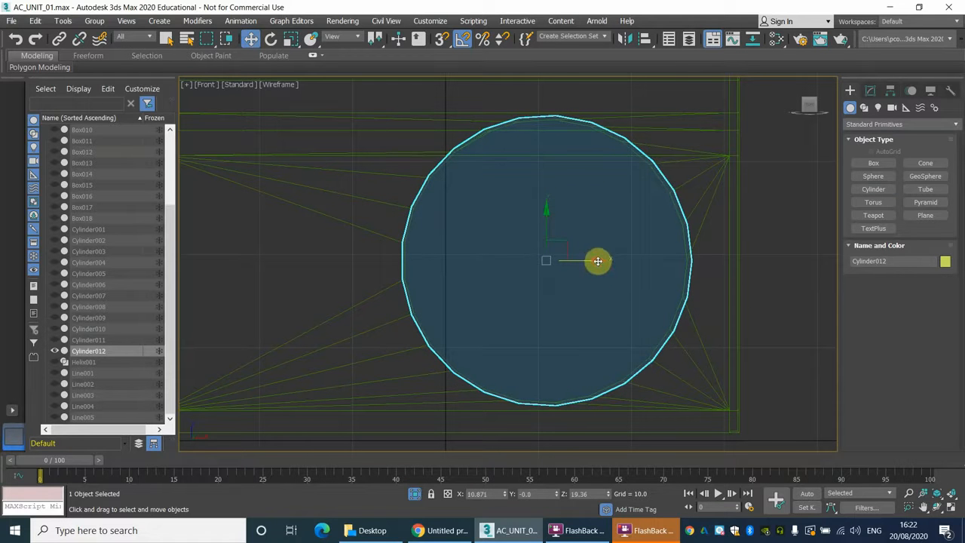
{"action": "left_click_drag", "start_coordinate": [598, 261], "coordinate": [598, 260]}
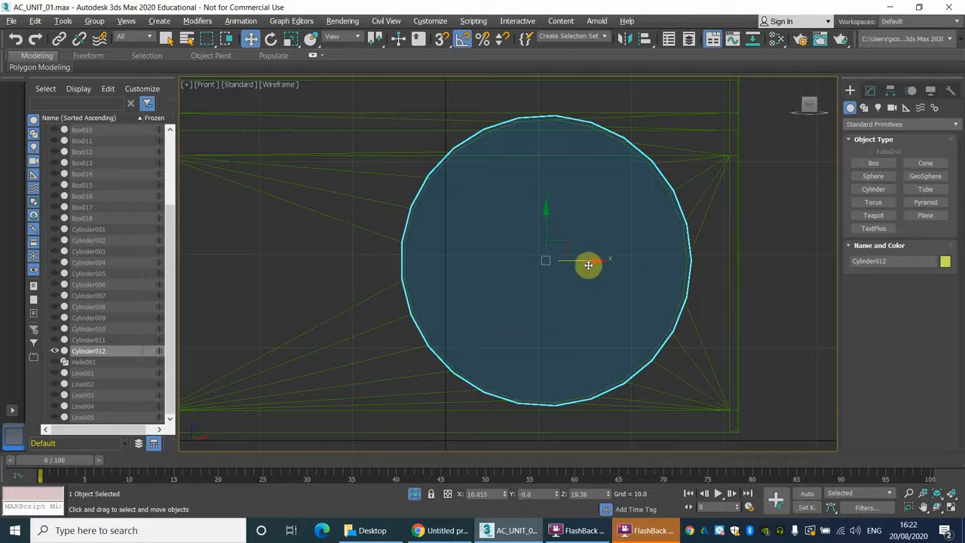
{"action": "key", "text": "alt+w"}
{"action": "key", "text": "alt+w"}
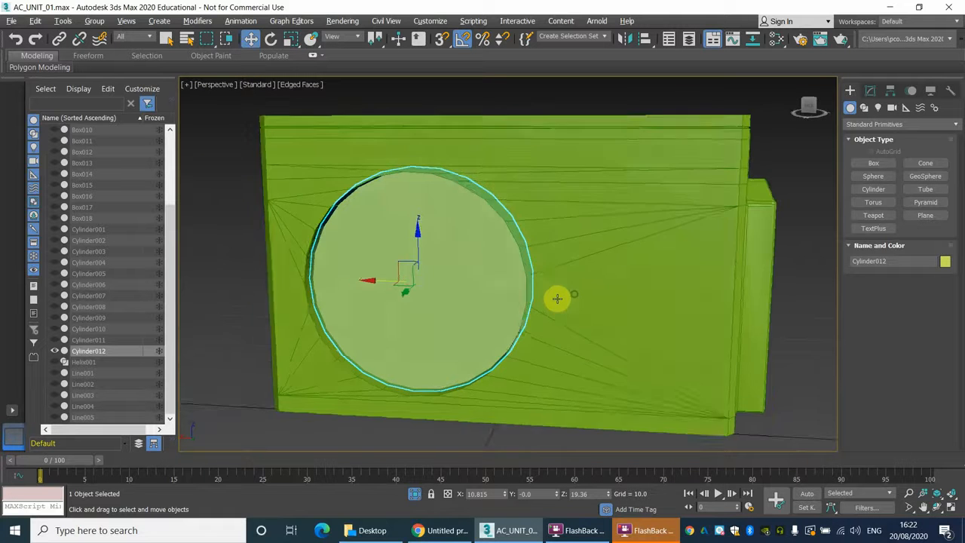
Increase the cylinder's height to about 6.55 and position it protruding from the fan opening at about Y 5.35.
{"action": "middle_click_drag", "start_coordinate": [557, 298], "coordinate": [538, 304], "text": "alt"}
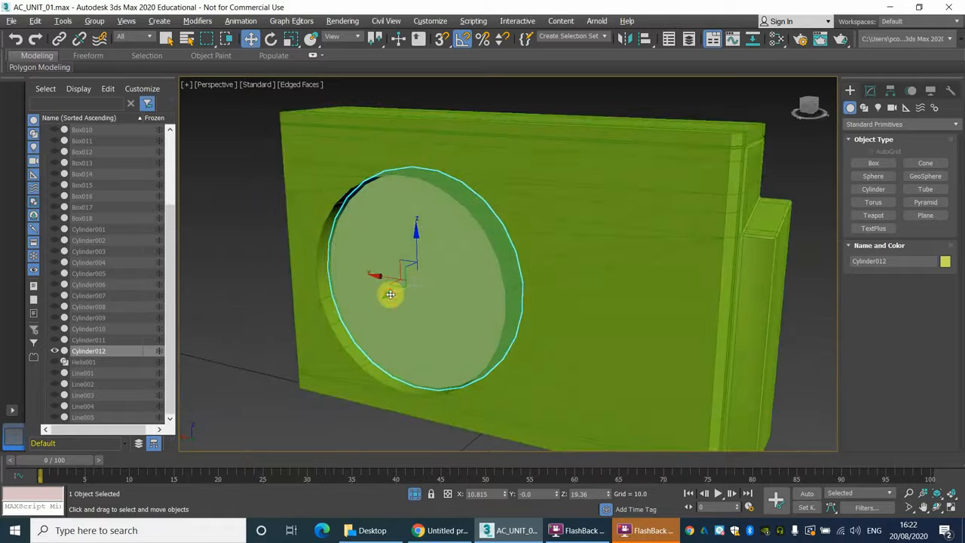
{"action": "left_click_drag", "start_coordinate": [390, 294], "coordinate": [350, 315]}
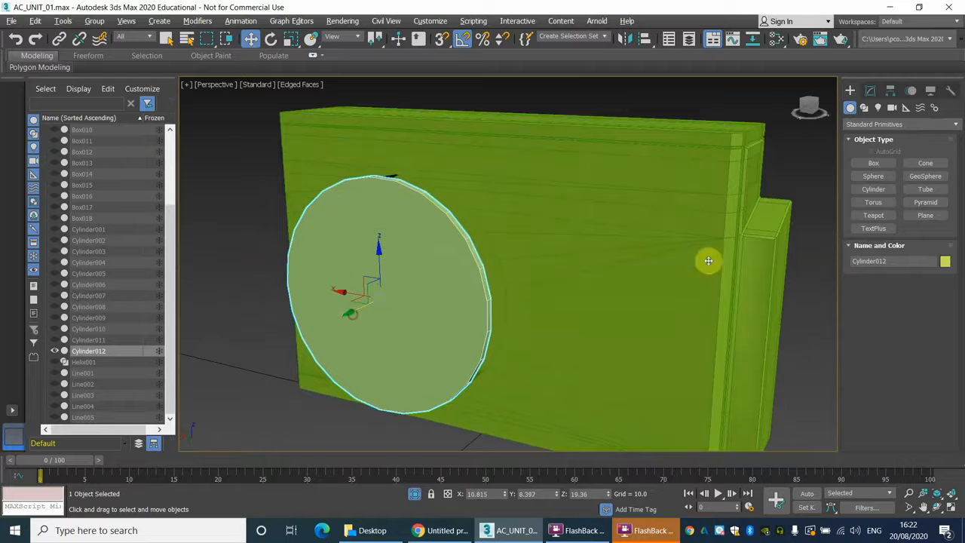
{"action": "left_click", "coordinate": [871, 91]}
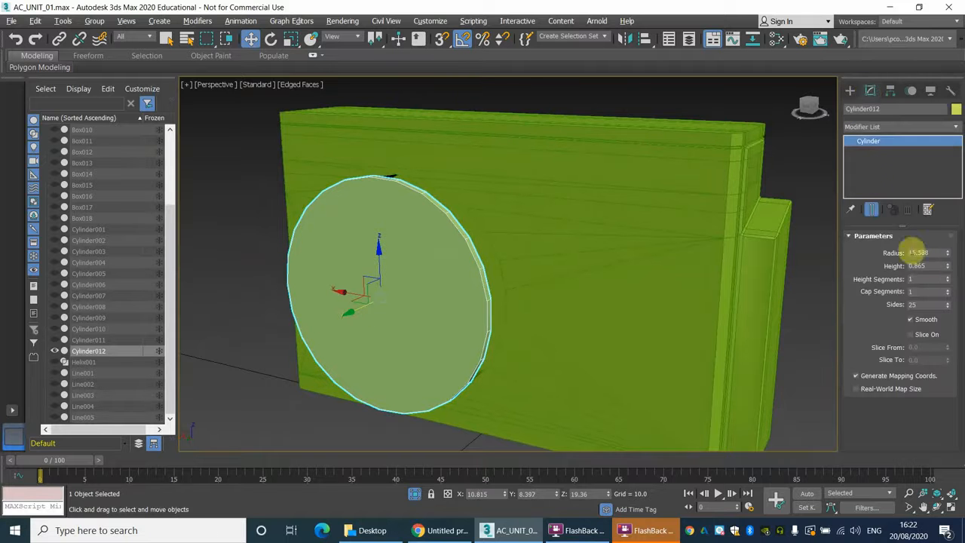
{"action": "left_click_drag", "start_coordinate": [956, 253], "coordinate": [263, 108]}
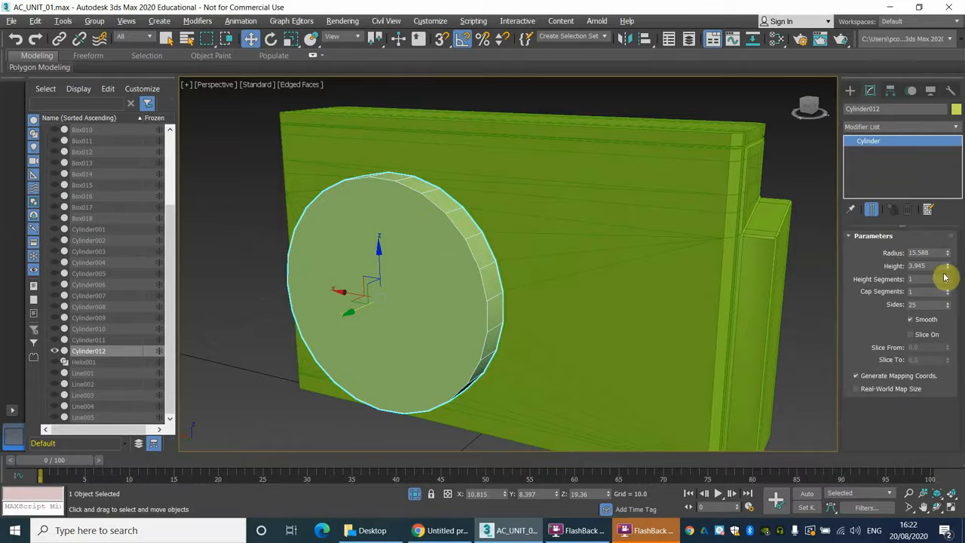
{"action": "left_click_drag", "start_coordinate": [949, 268], "coordinate": [3, 253]}
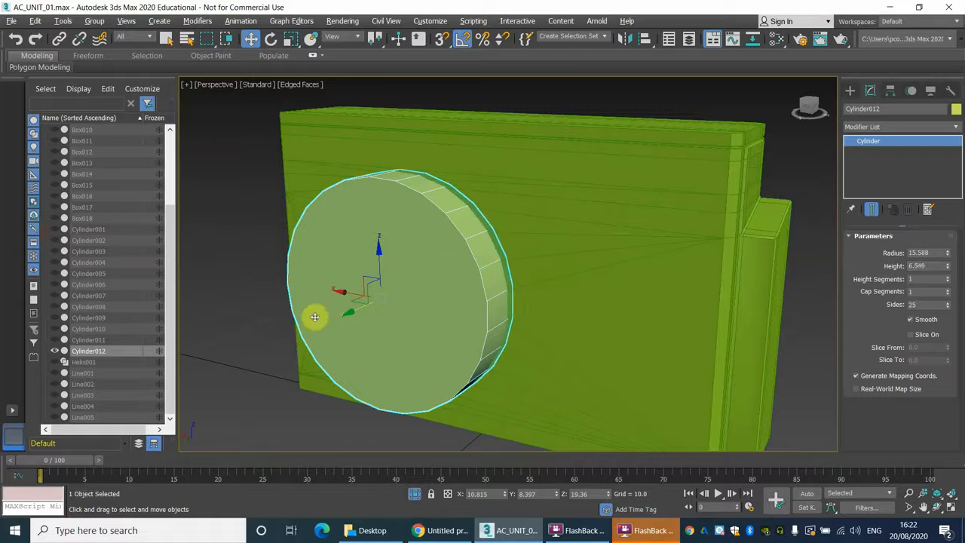
{"action": "left_click_drag", "start_coordinate": [349, 310], "coordinate": [392, 295]}
Scale the cylinder uniformly to about 103.87 percent, then return to the Move tool.
{"action": "right_click", "coordinate": [391, 302]}
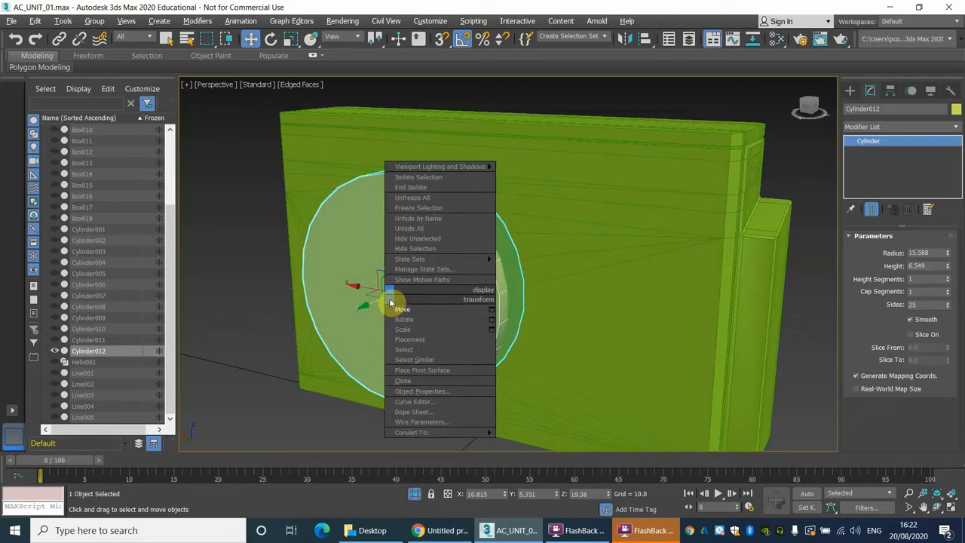
{"action": "left_click", "coordinate": [403, 329]}
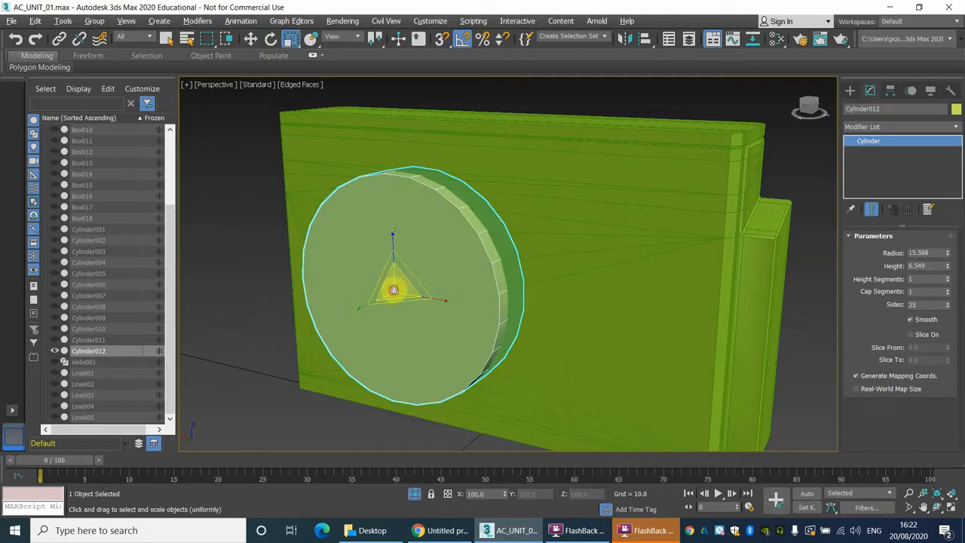
{"action": "left_click_drag", "start_coordinate": [394, 289], "coordinate": [396, 288]}
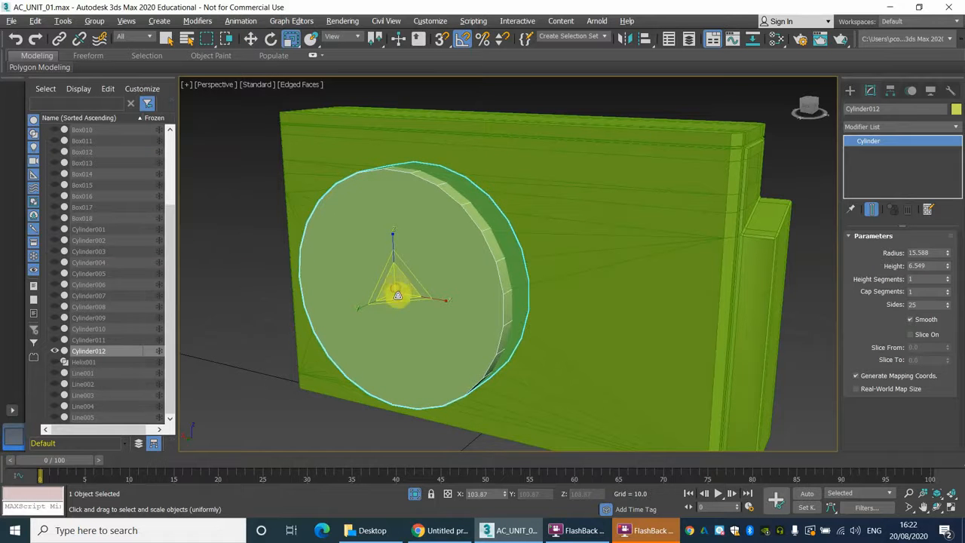
{"action": "right_click", "coordinate": [393, 294]}
{"action": "left_click", "coordinate": [410, 307]}
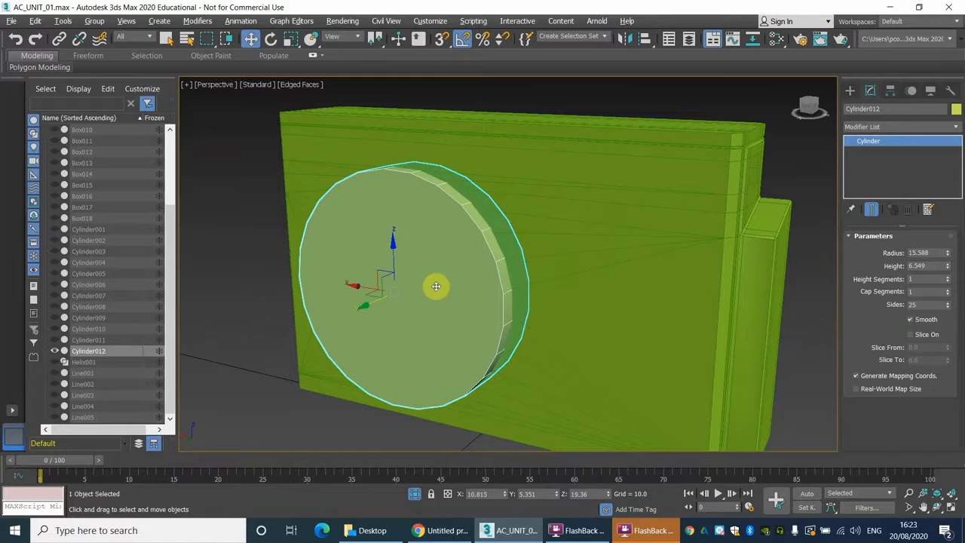
Convert the cylinder to an Editable Poly and enter Polygon sub-object level.
{"action": "middle_click_drag", "start_coordinate": [421, 276], "coordinate": [498, 267], "text": "alt"}
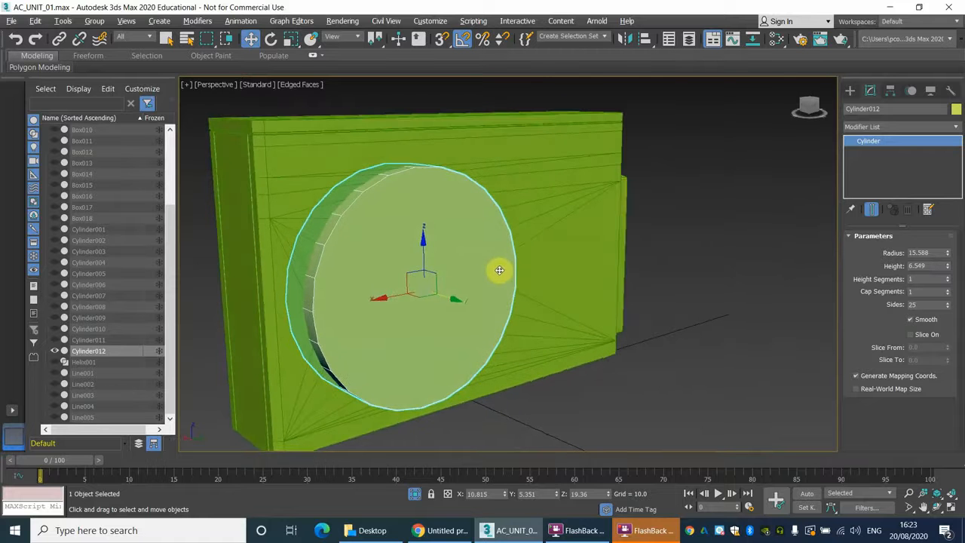
{"action": "right_click", "coordinate": [470, 231]}
{"action": "mouse_move", "coordinate": [514, 365]}
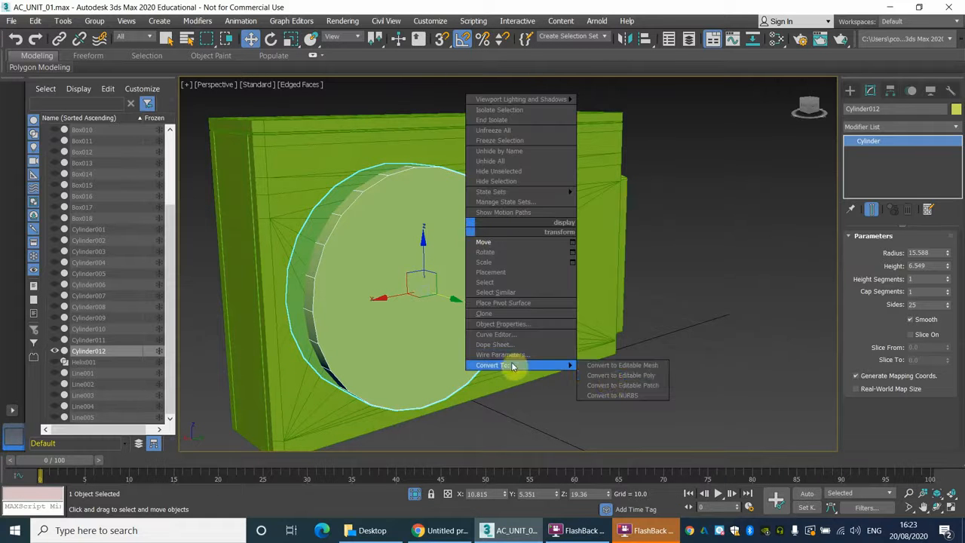
{"action": "left_click", "coordinate": [608, 377]}
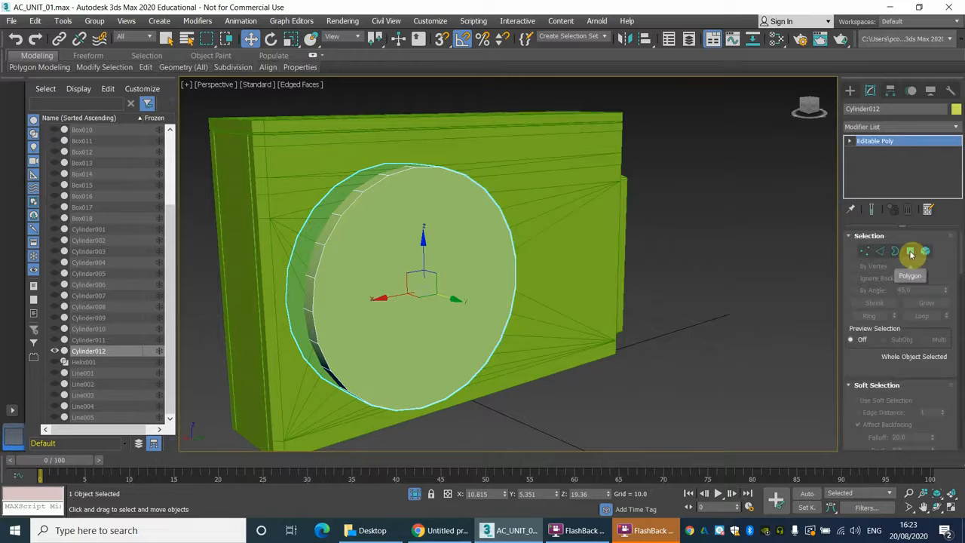
{"action": "left_click", "coordinate": [910, 252]}
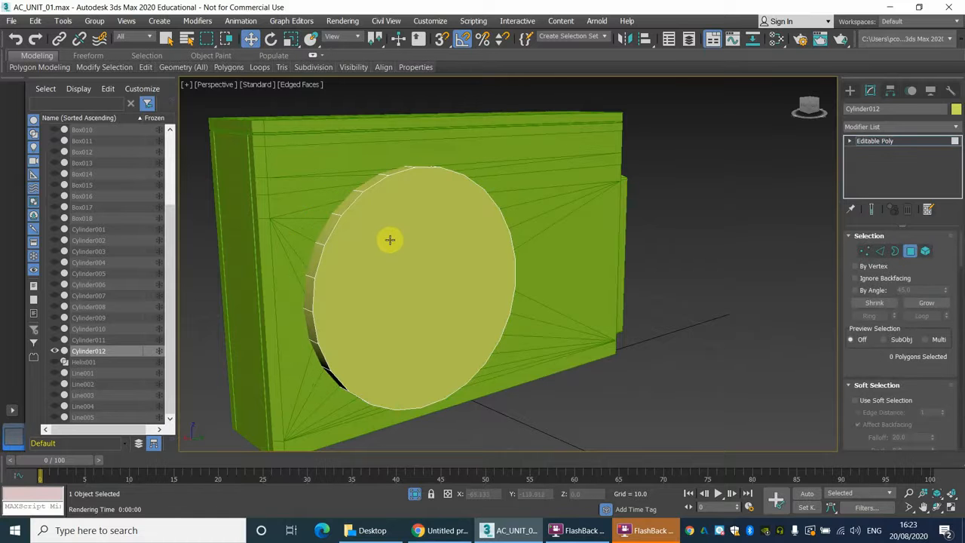
{"action": "left_click", "coordinate": [384, 239]}
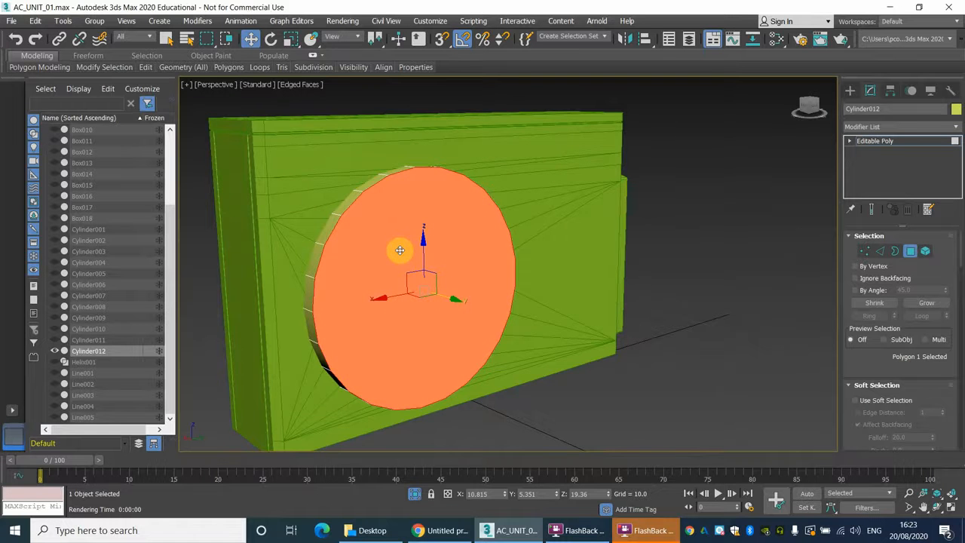
{"action": "middle_click_drag", "start_coordinate": [400, 249], "coordinate": [488, 251], "text": "alt"}
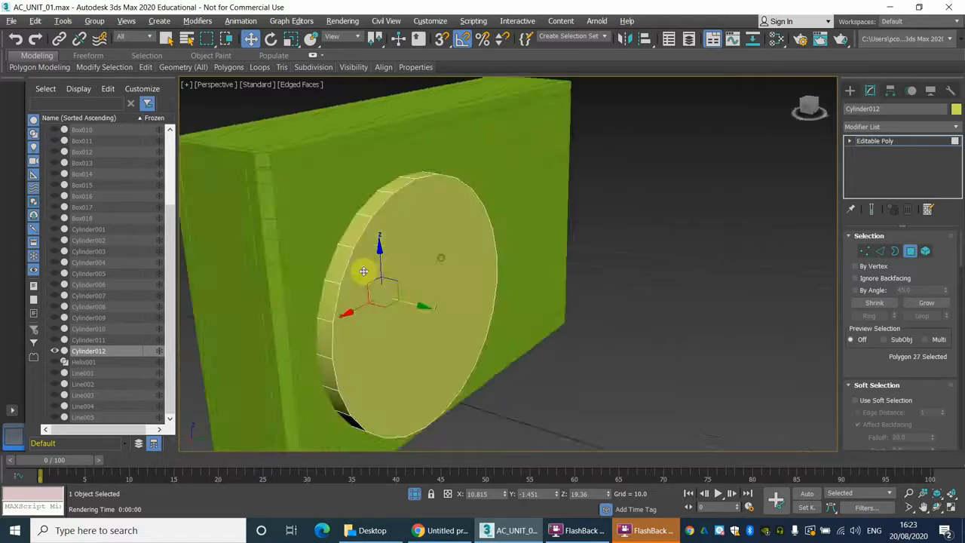
{"action": "mouse_move", "coordinate": [363, 272]}
{"action": "middle_mouse_down", "text": "alt"}
{"action": "mouse_move", "coordinate": [363, 247]}
{"action": "mouse_move", "coordinate": [372, 258]}
{"action": "middle_mouse_up", "text": "alt"}
{"action": "key", "text": "ctrl+d"}
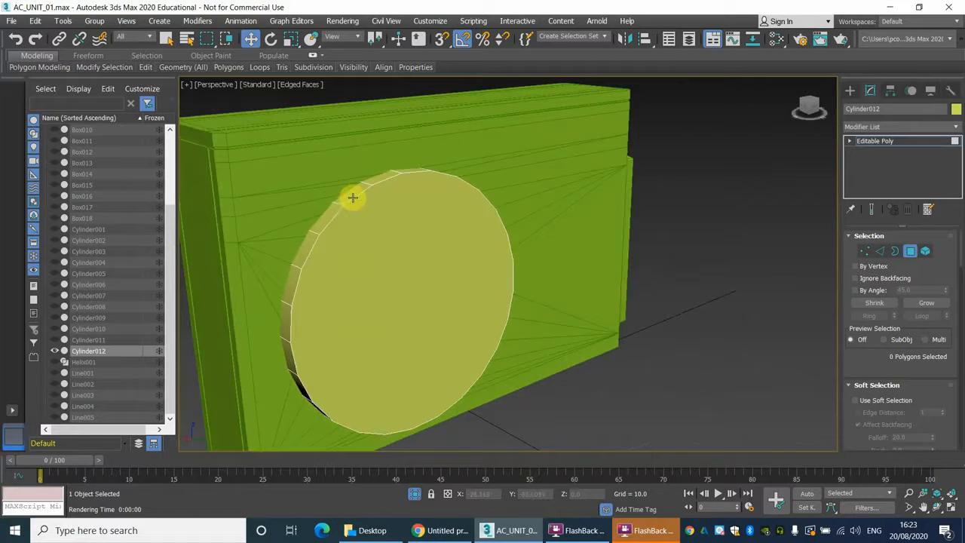
{"action": "left_click", "coordinate": [907, 253]}
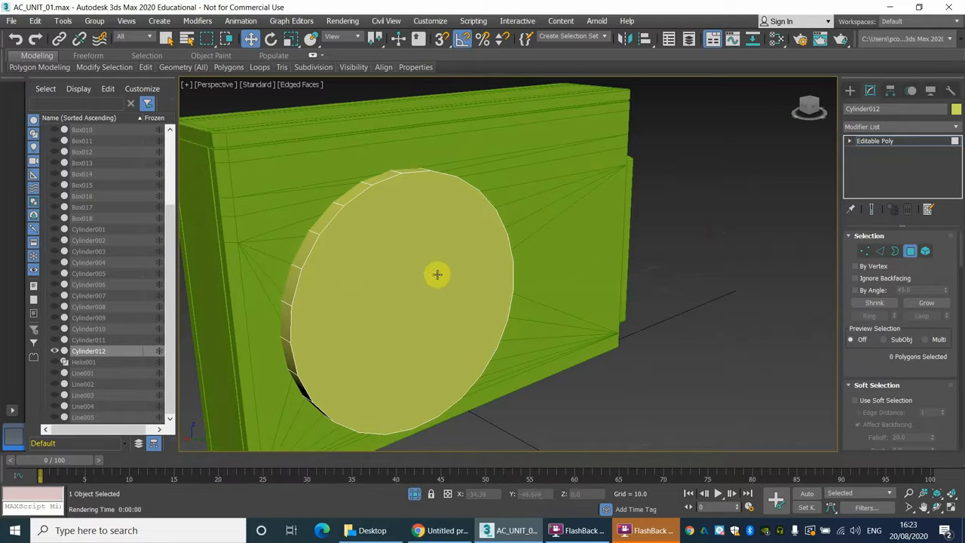
{"action": "left_click", "coordinate": [911, 251]}
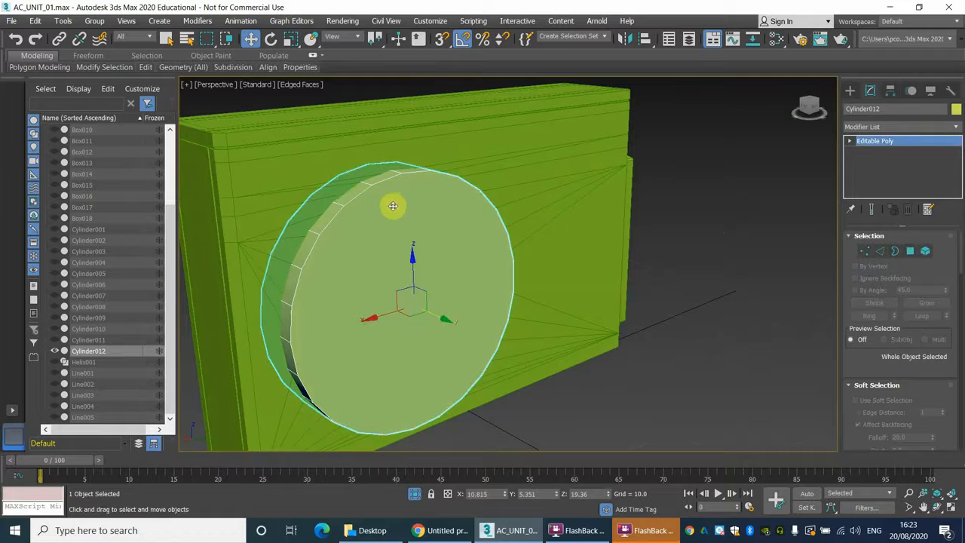
{"action": "left_click", "coordinate": [910, 252]}
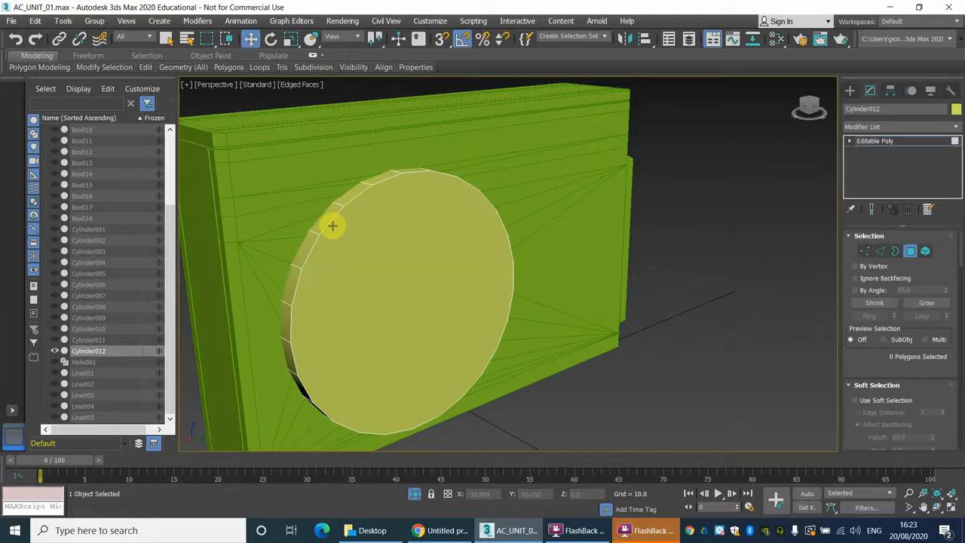
Select the full ring of side polygons around the cylinder's rim.
{"action": "left_click", "coordinate": [329, 219], "text": "ctrl"}
{"action": "left_click", "coordinate": [349, 198], "text": "ctrl"}
{"action": "left_click", "coordinate": [380, 181], "text": "ctrl"}
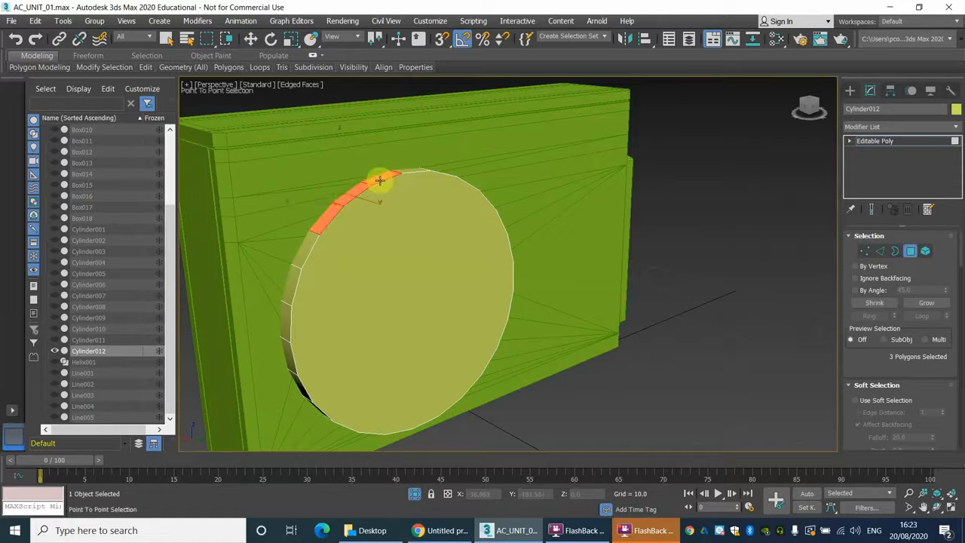
{"action": "right_click", "coordinate": [381, 179]}
{"action": "left_click", "coordinate": [411, 175]}
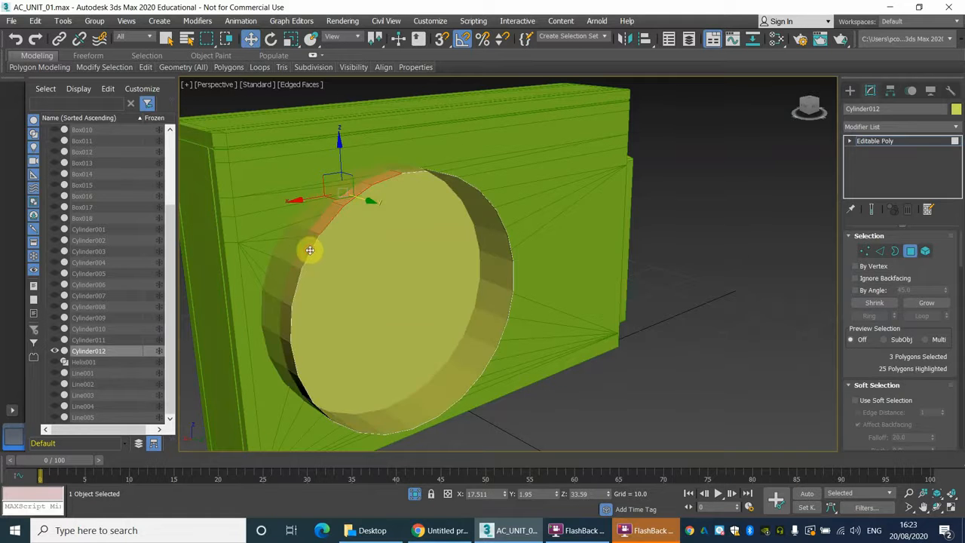
{"action": "left_click", "coordinate": [309, 249], "text": "ctrl"}
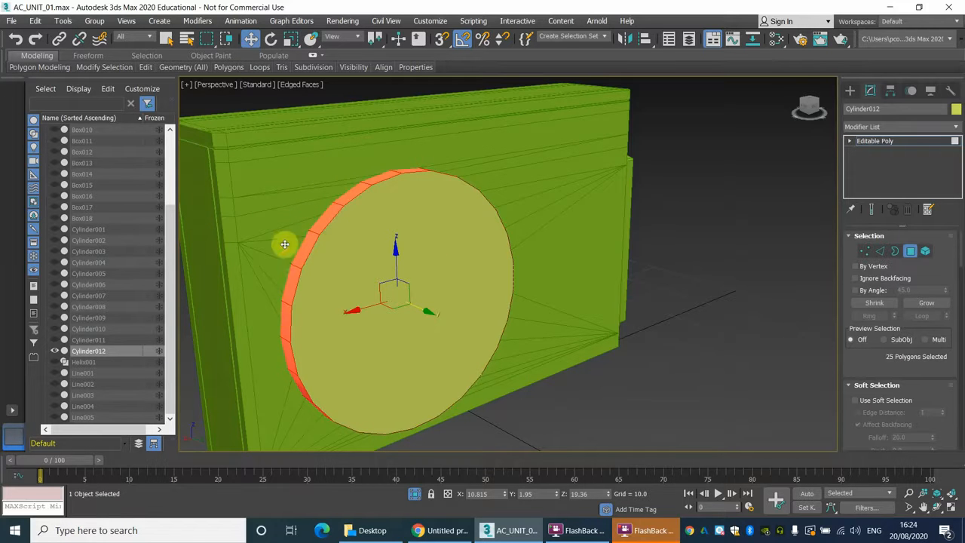
Extrude the cylinder's side polygons outward by Local Normal with a height of 0.753.
{"action": "middle_click_drag", "start_coordinate": [419, 261], "coordinate": [502, 253]}
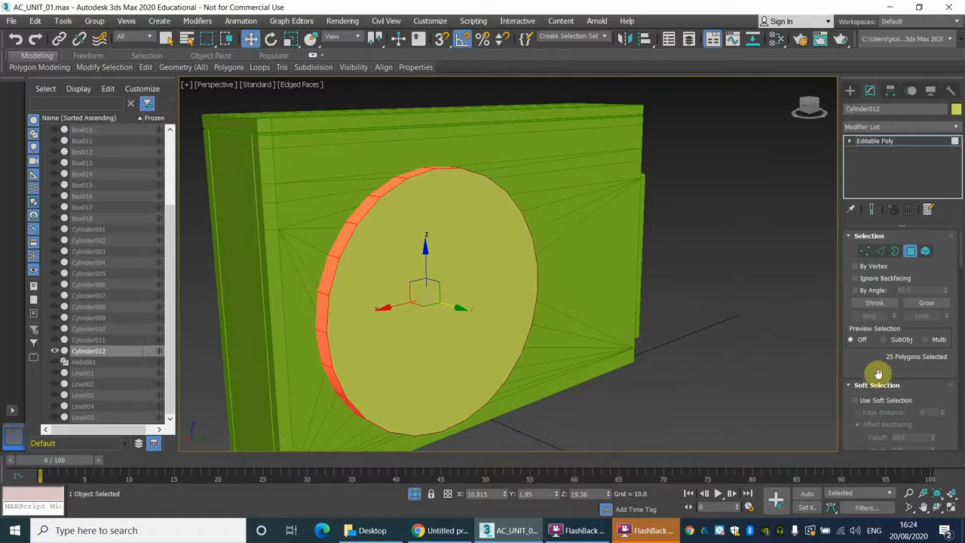
{"action": "scroll", "coordinate": [850, 391], "scroll_direction": "down", "scroll_amount": 3}
{"action": "scroll", "coordinate": [867, 362], "scroll_direction": "up", "scroll_amount": 3}
{"action": "scroll", "coordinate": [829, 276], "scroll_direction": "up", "scroll_amount": 5}
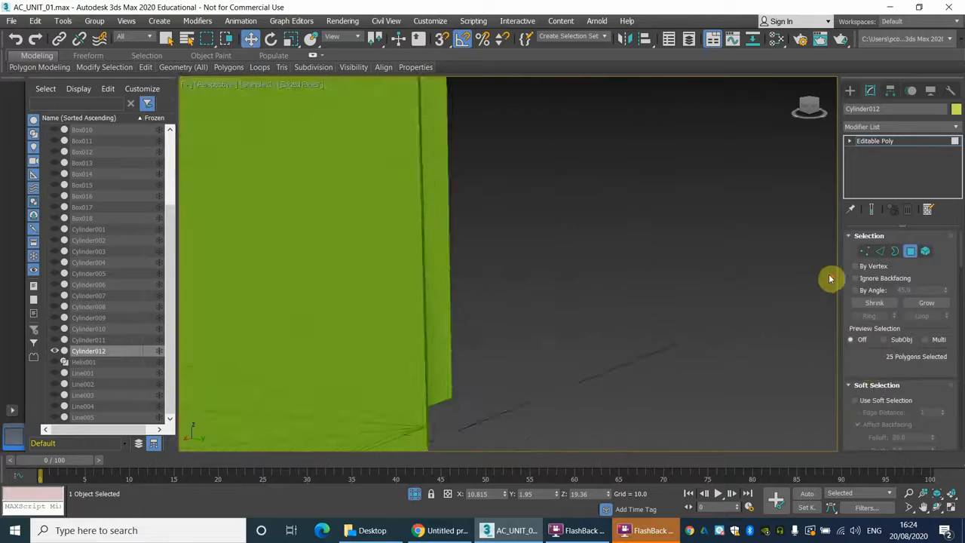
{"action": "scroll", "coordinate": [419, 328], "scroll_direction": "down", "scroll_amount": 5}
{"action": "scroll", "coordinate": [534, 276], "scroll_direction": "down", "scroll_amount": 5}
{"action": "mouse_move", "coordinate": [534, 276]}
{"action": "middle_mouse_down"}
{"action": "mouse_move", "coordinate": [535, 261]}
{"action": "mouse_move", "coordinate": [537, 283]}
{"action": "mouse_move", "coordinate": [463, 283]}
{"action": "mouse_move", "coordinate": [536, 270]}
{"action": "mouse_move", "coordinate": [530, 276]}
{"action": "middle_mouse_up"}
{"action": "scroll", "coordinate": [513, 277], "scroll_direction": "up", "scroll_amount": 6}
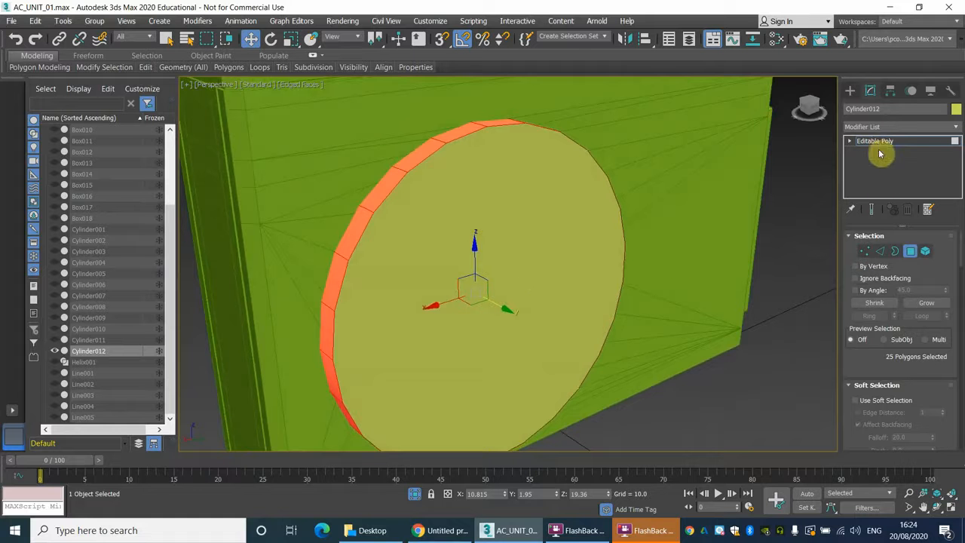
{"action": "left_click", "coordinate": [851, 385]}
{"action": "scroll", "coordinate": [849, 383], "scroll_direction": "down", "scroll_amount": 2}
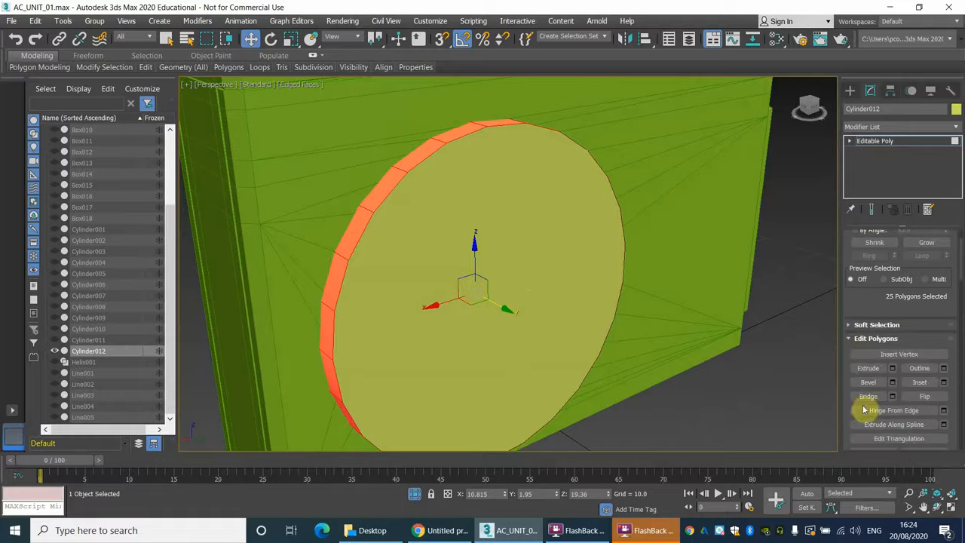
{"action": "left_click", "coordinate": [892, 368]}
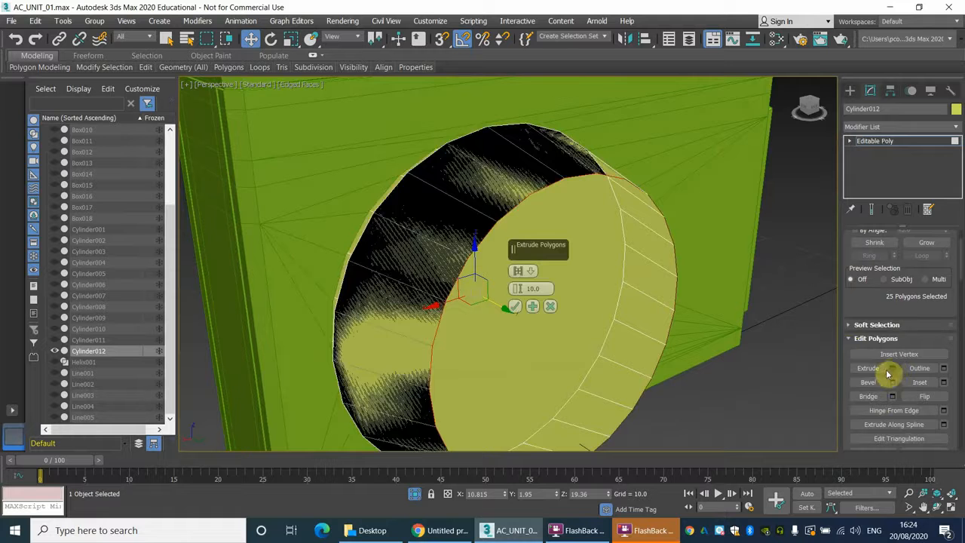
{"action": "left_click", "coordinate": [528, 272]}
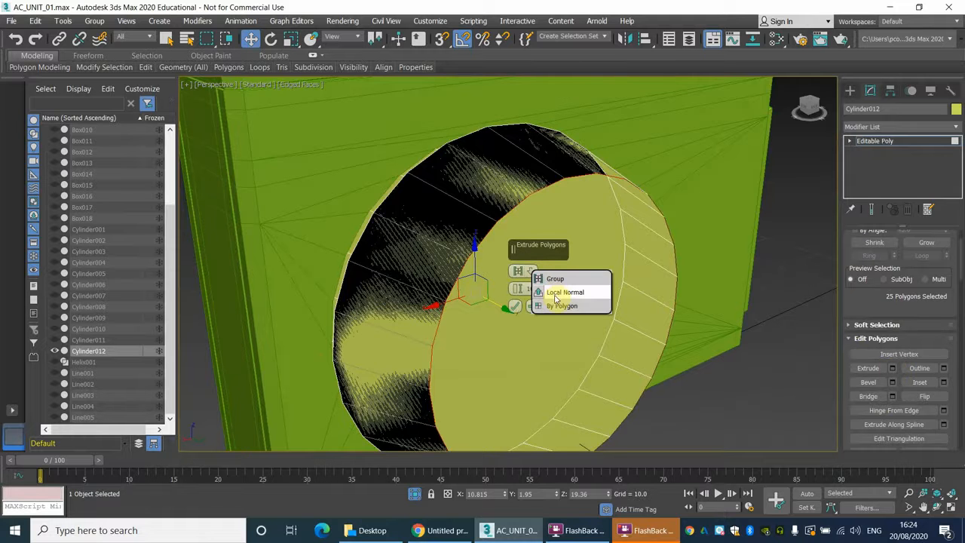
{"action": "left_click", "coordinate": [557, 286]}
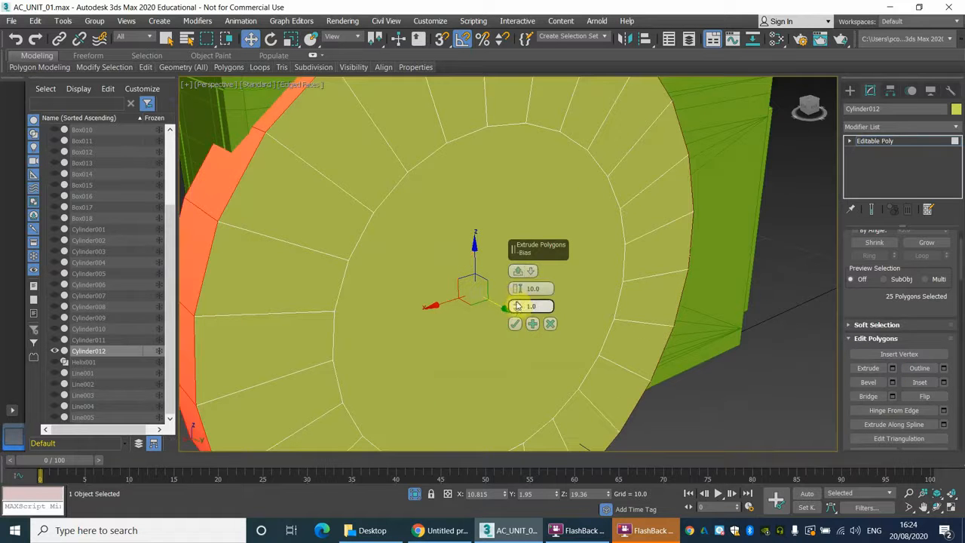
{"action": "left_click_drag", "start_coordinate": [514, 291], "coordinate": [491, 330]}
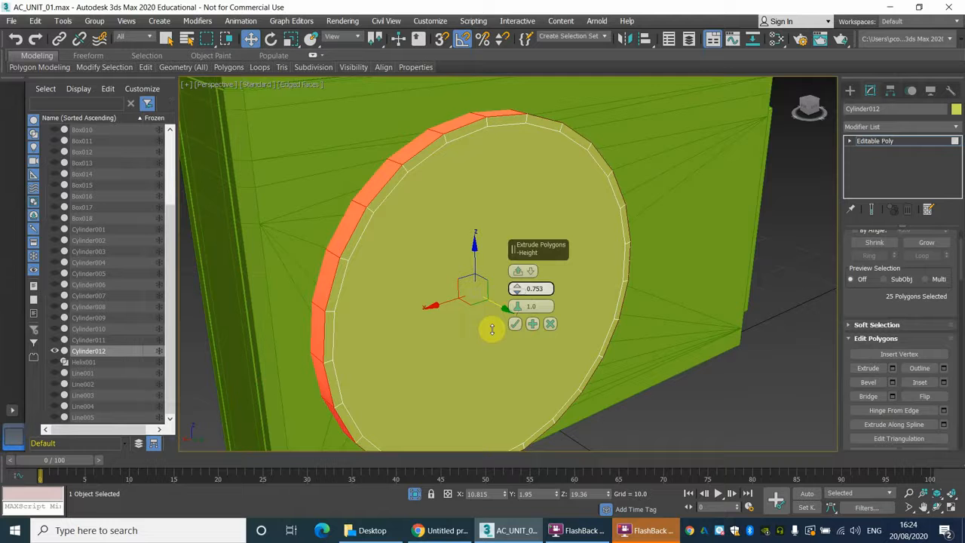
{"action": "left_click_drag", "start_coordinate": [492, 330], "coordinate": [490, 330]}
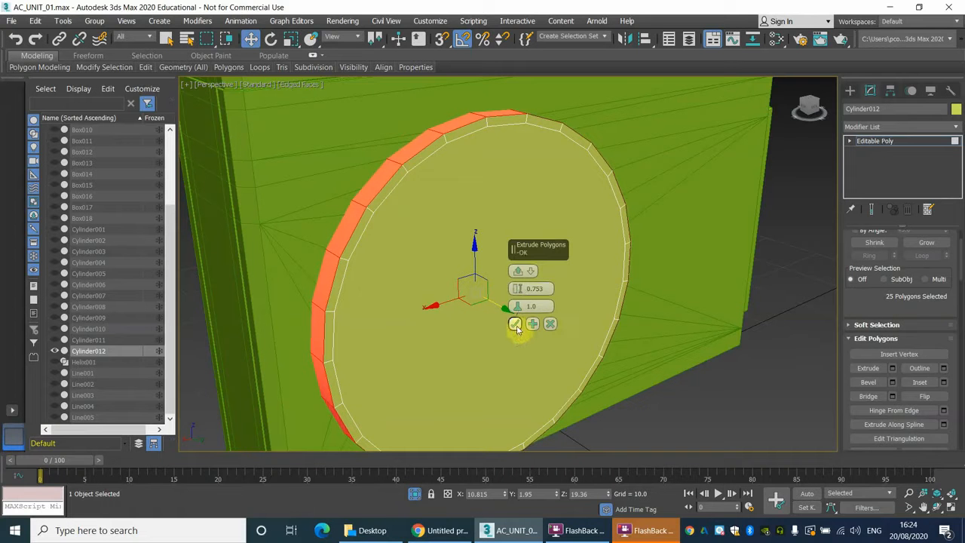
{"action": "left_click", "coordinate": [515, 324]}
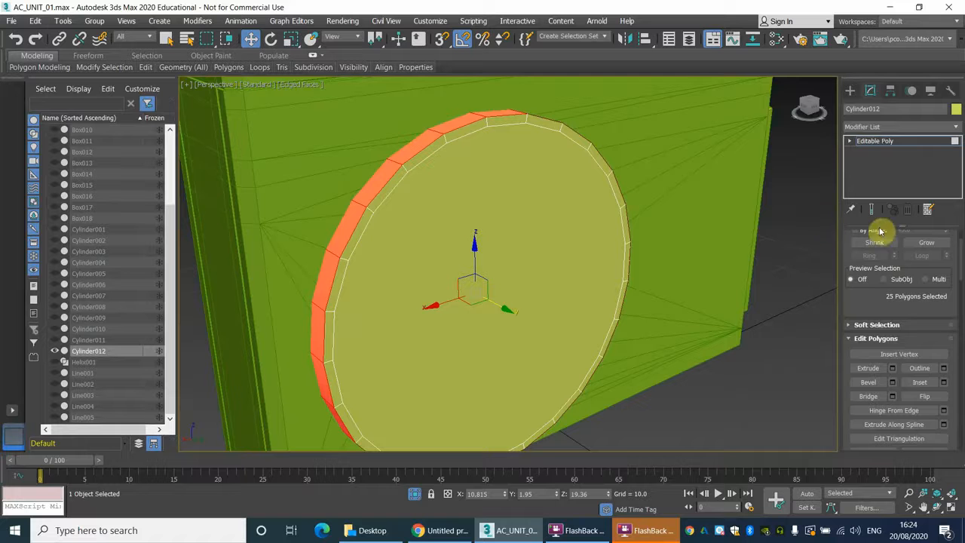
Select the cylinder's circular front polygon and extrude it inward with a height of -10.901.
{"action": "scroll", "coordinate": [845, 257], "scroll_direction": "up", "scroll_amount": 3}
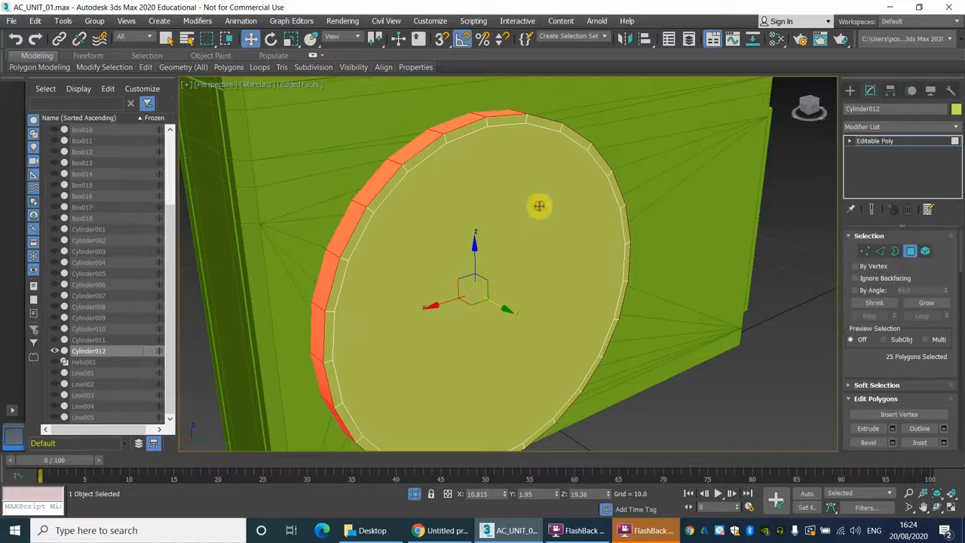
{"action": "left_click", "coordinate": [515, 305]}
{"action": "mouse_move", "coordinate": [528, 320]}
{"action": "left_mouse_down"}
{"action": "mouse_move", "coordinate": [503, 314]}
{"action": "mouse_move", "coordinate": [528, 316]}
{"action": "left_mouse_up"}
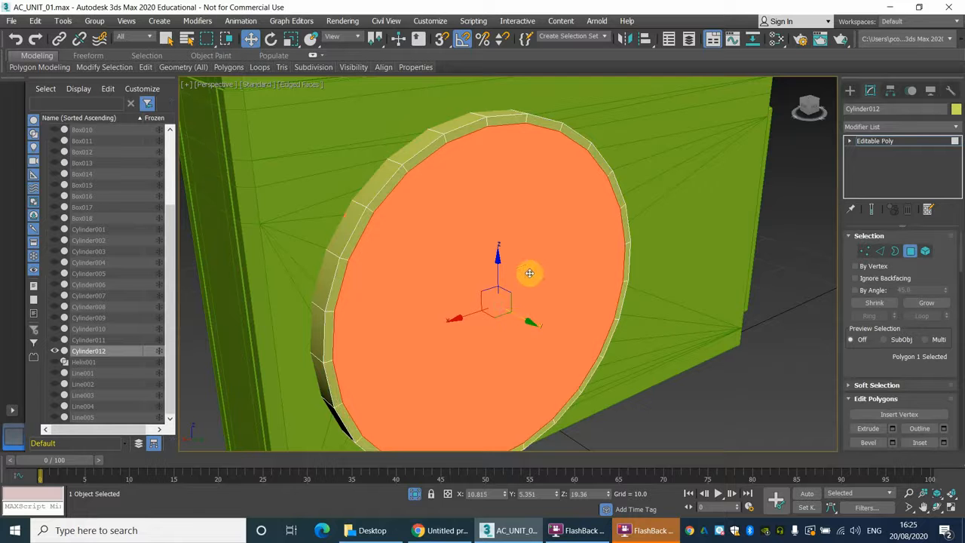
{"action": "scroll", "coordinate": [875, 385], "scroll_direction": "down", "scroll_amount": 2}
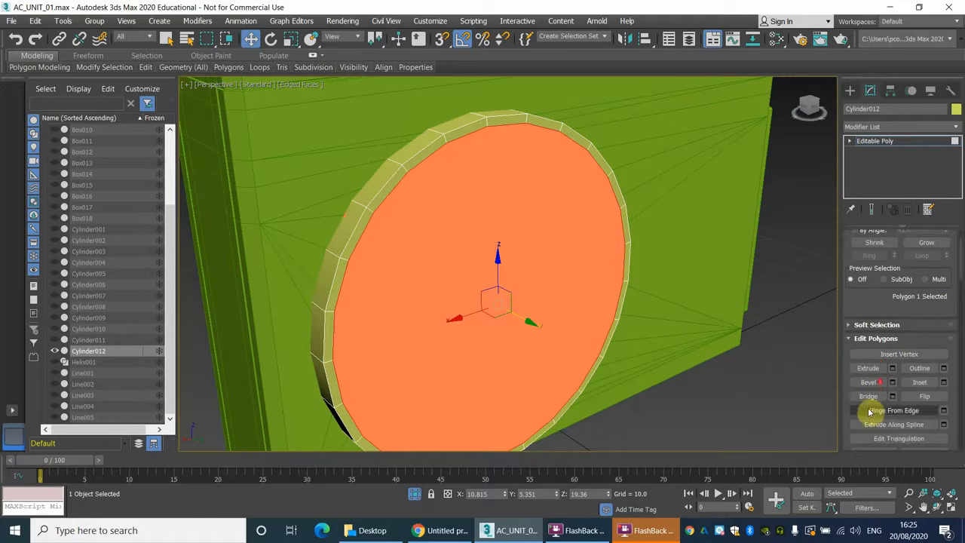
{"action": "mouse_move", "coordinate": [530, 323]}
{"action": "left_mouse_down"}
{"action": "mouse_move", "coordinate": [510, 317]}
{"action": "mouse_move", "coordinate": [533, 331]}
{"action": "mouse_move", "coordinate": [517, 327]}
{"action": "left_mouse_up"}
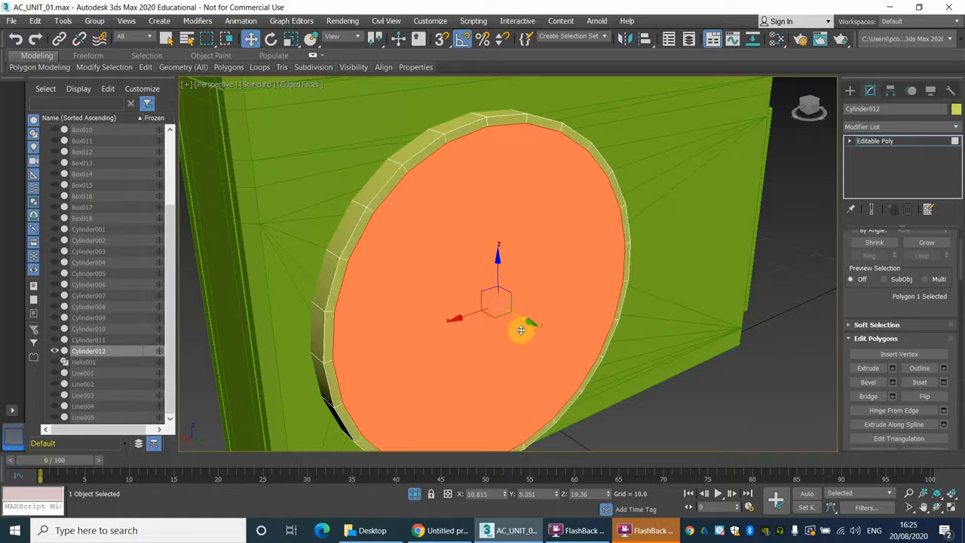
{"action": "left_click", "coordinate": [892, 368]}
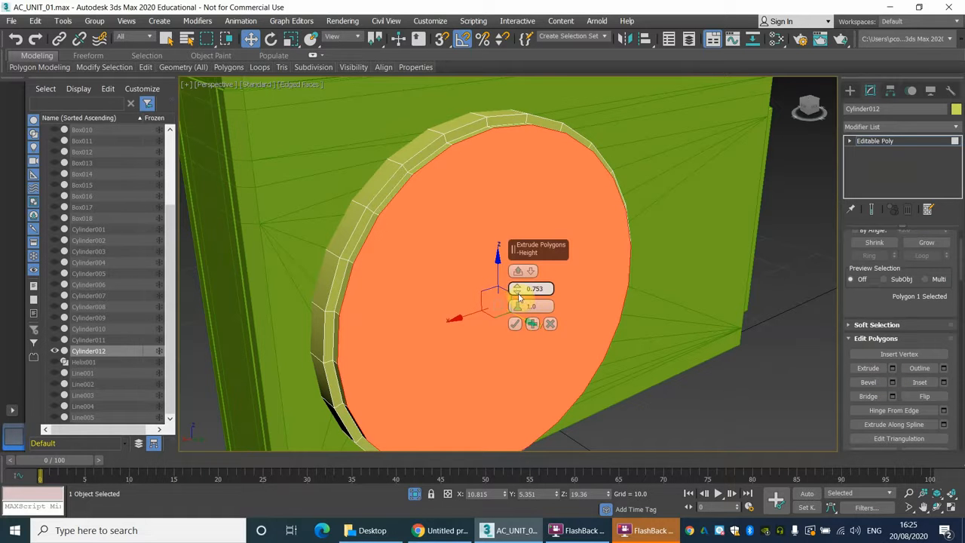
{"action": "left_click_drag", "start_coordinate": [515, 289], "coordinate": [467, 338]}
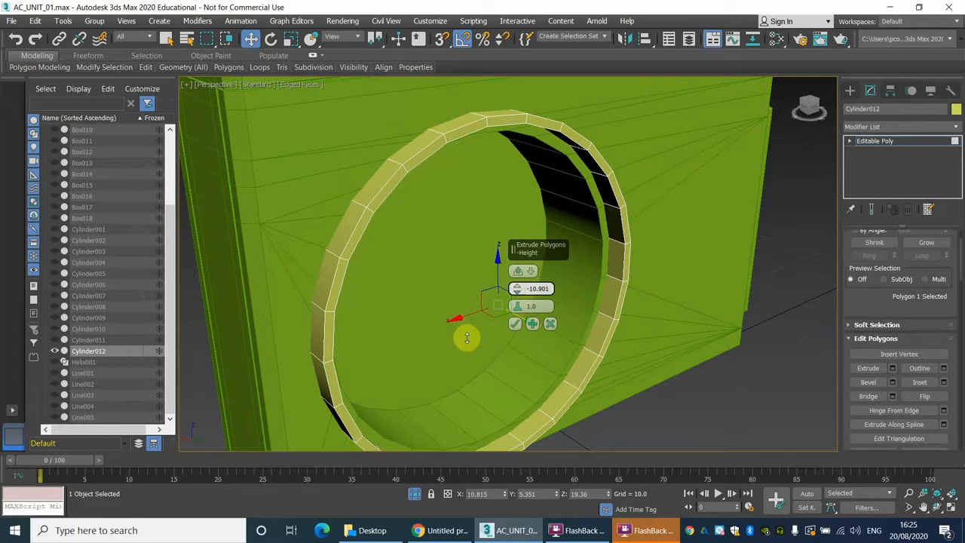
{"action": "left_click", "coordinate": [514, 325]}
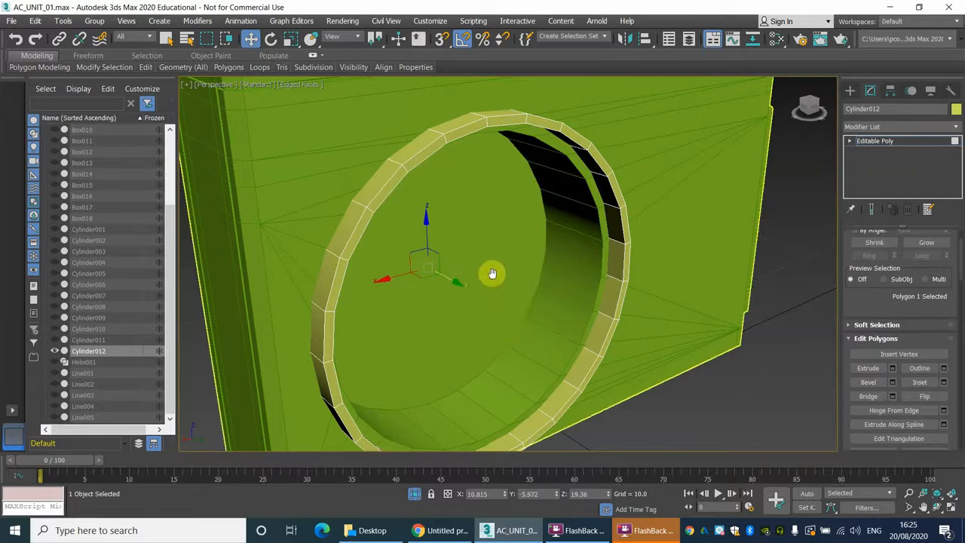
Inspect the recessed cylinder from the front and leave Polygon sub-object level.
{"action": "middle_click_drag", "start_coordinate": [491, 274], "coordinate": [498, 244], "text": "alt"}
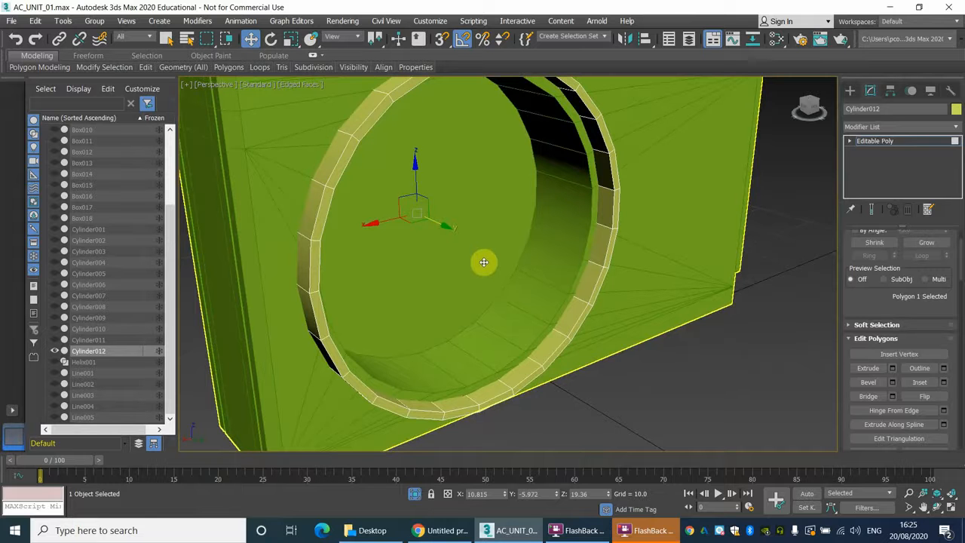
{"action": "scroll", "coordinate": [483, 261], "scroll_direction": "down", "scroll_amount": 3}
{"action": "middle_click_drag", "start_coordinate": [501, 250], "coordinate": [454, 233], "text": "alt"}
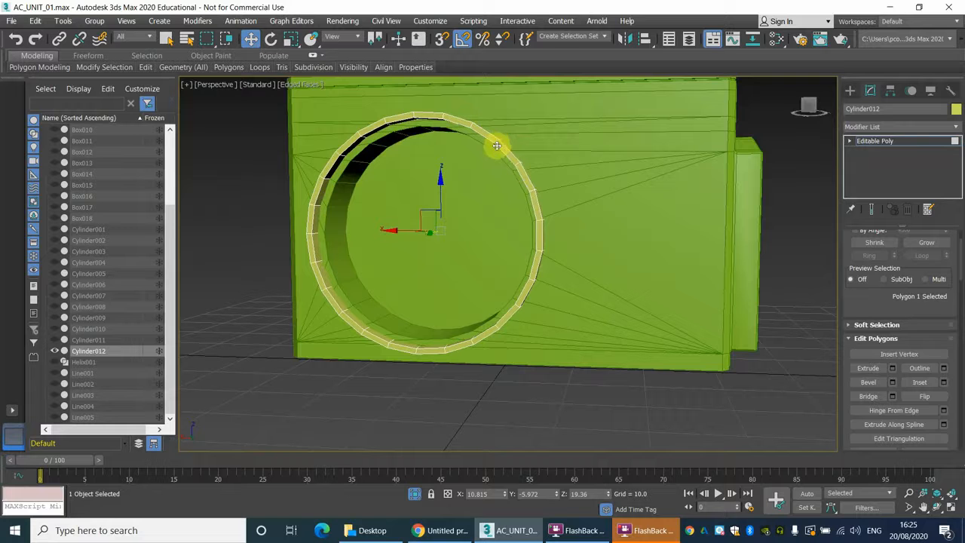
{"action": "left_click", "coordinate": [879, 143]}
{"action": "middle_click_drag", "start_coordinate": [433, 215], "coordinate": [466, 224], "text": "alt"}
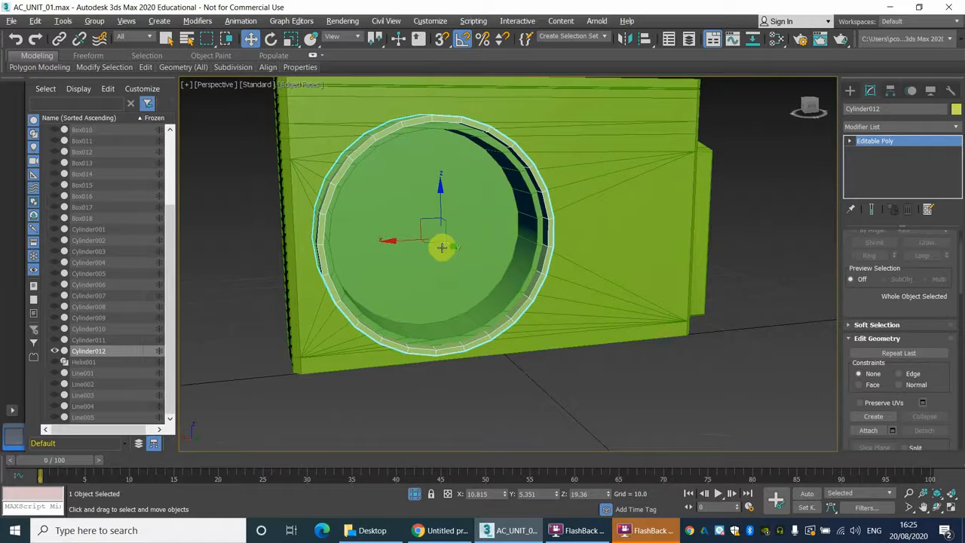
{"action": "key", "text": "alt+w"}
{"action": "key", "text": "alt+w"}
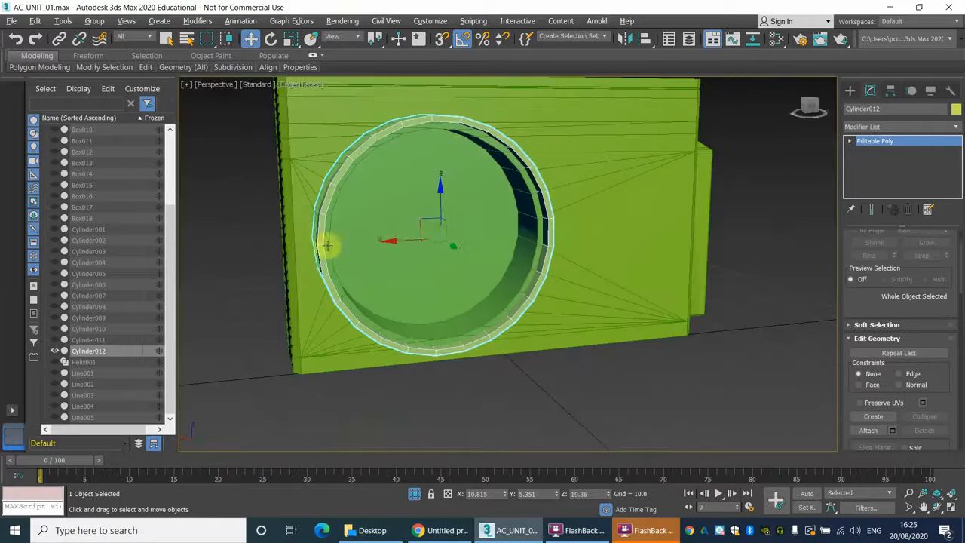
Scale the whole hollowed cylinder up slightly and uniformly to fit the casing's opening.
{"action": "scroll", "coordinate": [423, 229], "scroll_direction": "up", "scroll_amount": 3}
{"action": "middle_click_drag", "start_coordinate": [423, 230], "coordinate": [478, 244]}
{"action": "right_click", "coordinate": [496, 260]}
{"action": "left_click", "coordinate": [516, 294]}
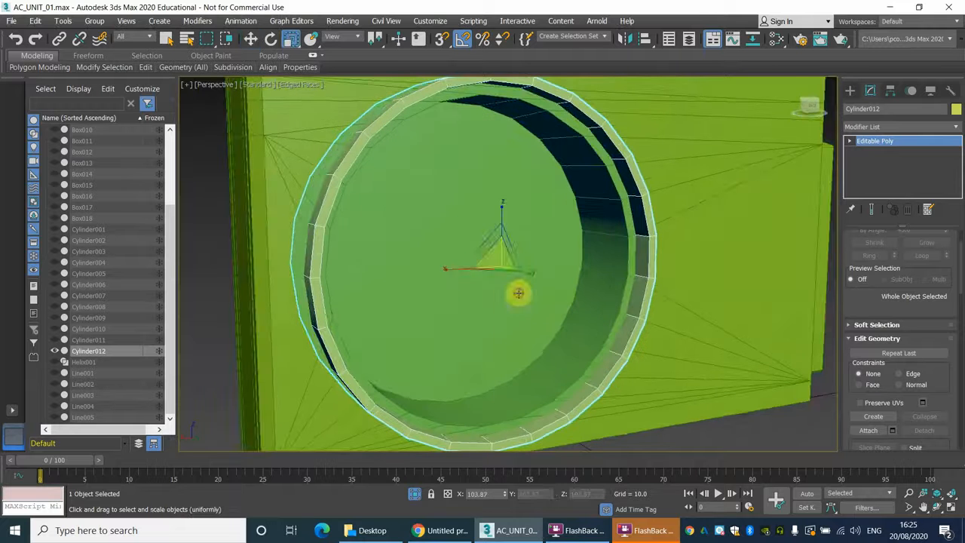
{"action": "left_click_drag", "start_coordinate": [501, 264], "coordinate": [515, 239]}
{"action": "middle_click_drag", "start_coordinate": [515, 239], "coordinate": [459, 237], "text": "alt"}
Move the cylinder along the Y axis into the casing's opening, to a Y position of about 4.409.
{"action": "right_click", "coordinate": [432, 273]}
{"action": "left_click", "coordinate": [440, 278]}
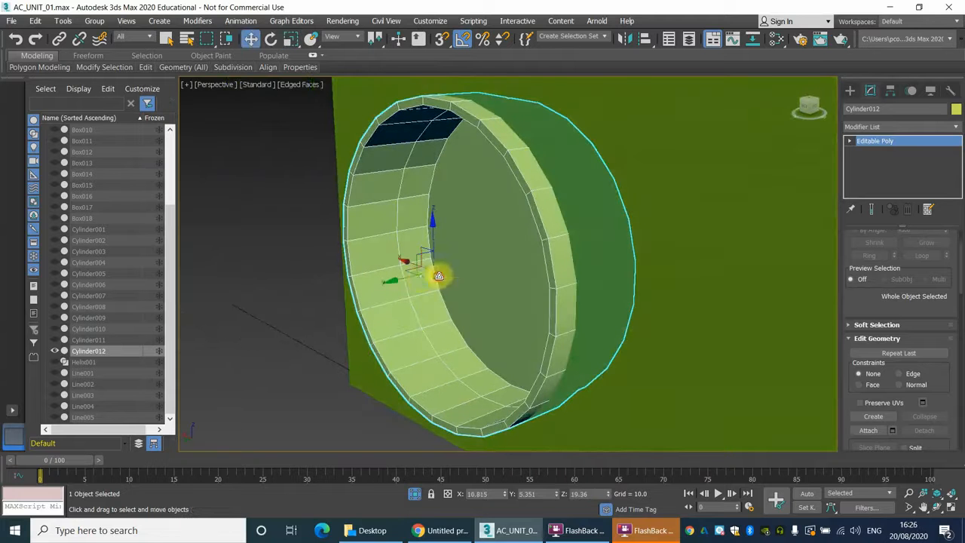
{"action": "mouse_move", "coordinate": [394, 280]}
{"action": "left_mouse_down"}
{"action": "mouse_move", "coordinate": [442, 272]}
{"action": "mouse_move", "coordinate": [405, 279]}
{"action": "left_mouse_up"}
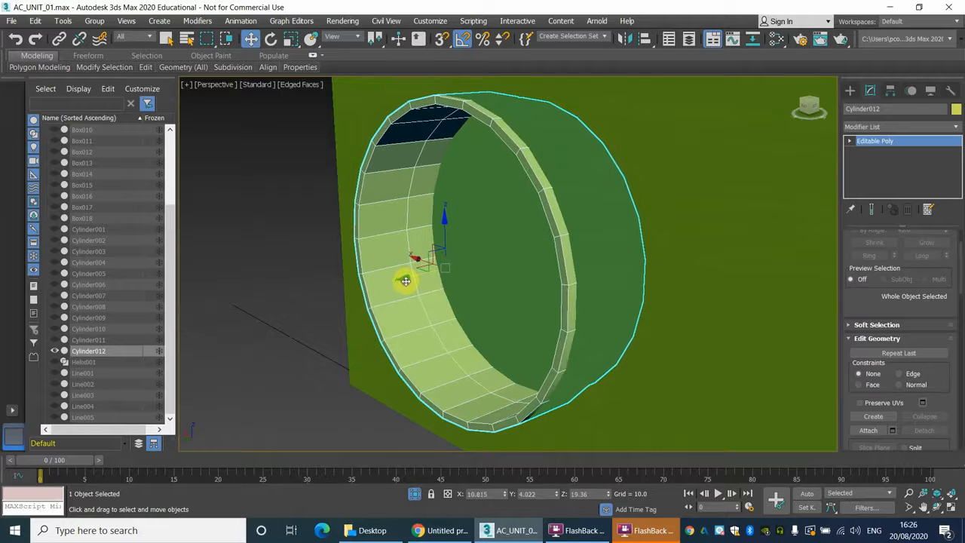
{"action": "middle_click_drag", "start_coordinate": [442, 278], "coordinate": [524, 280], "text": "alt"}
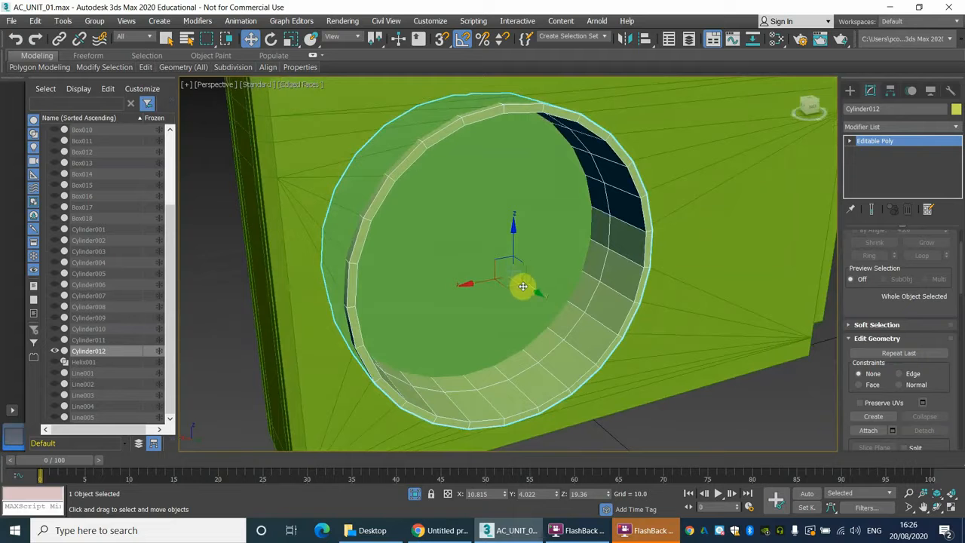
{"action": "left_click_drag", "start_coordinate": [536, 291], "coordinate": [537, 291]}
{"action": "middle_click_drag", "start_coordinate": [467, 220], "coordinate": [469, 217], "text": "alt"}
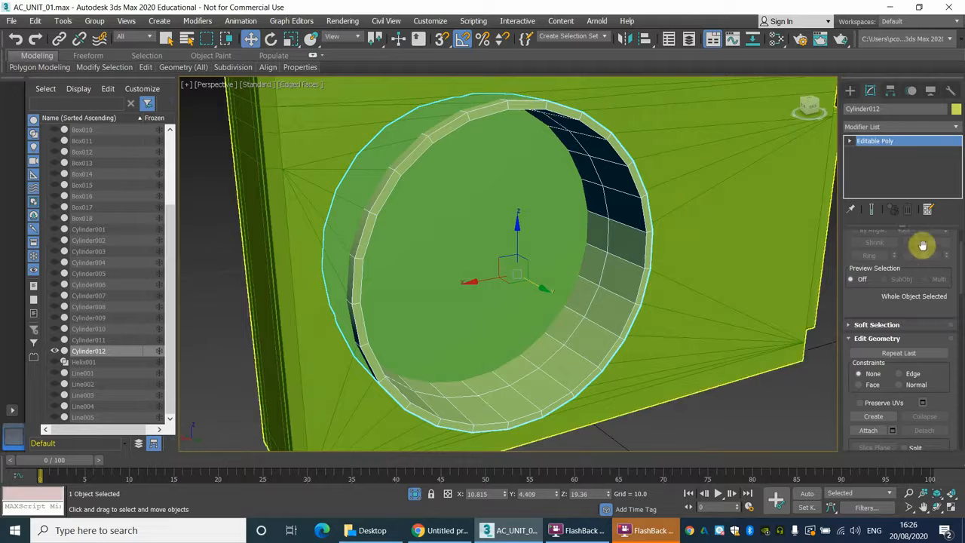
Enter Edge sub-object level and select the complete outer edge loop of the cylinder's front rim.
{"action": "scroll", "coordinate": [869, 292], "scroll_direction": "up", "scroll_amount": 3}
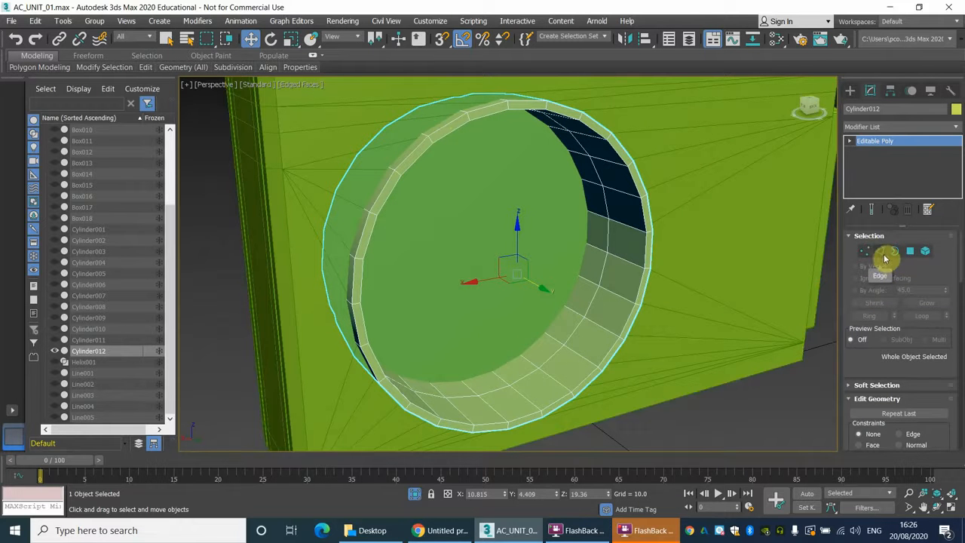
{"action": "left_click", "coordinate": [894, 252]}
{"action": "middle_click_drag", "start_coordinate": [431, 179], "coordinate": [454, 170], "text": "alt"}
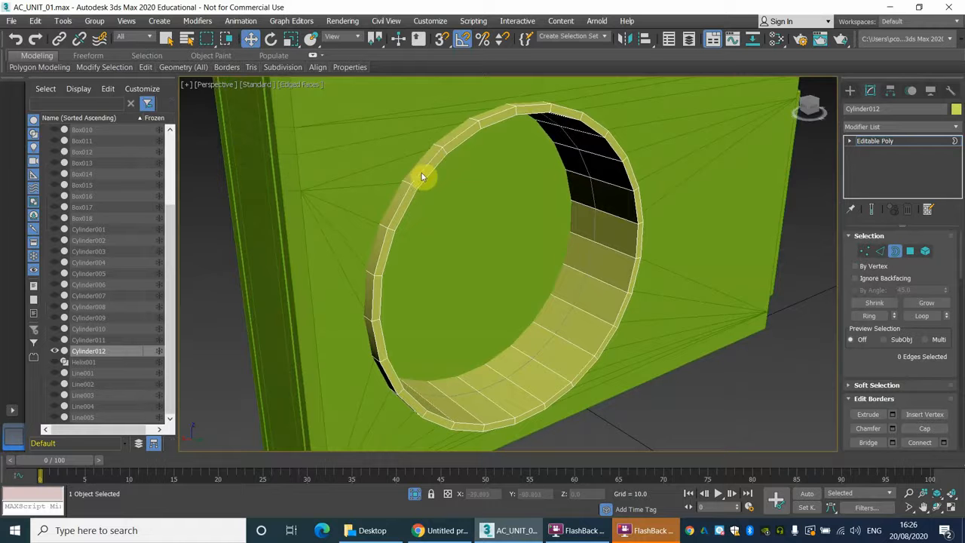
{"action": "left_click", "coordinate": [881, 251]}
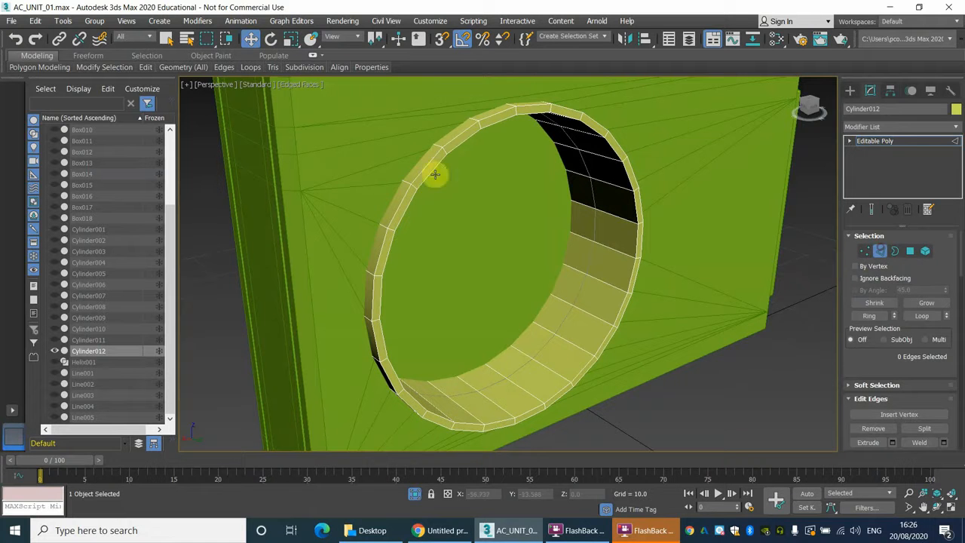
{"action": "left_click", "coordinate": [425, 166]}
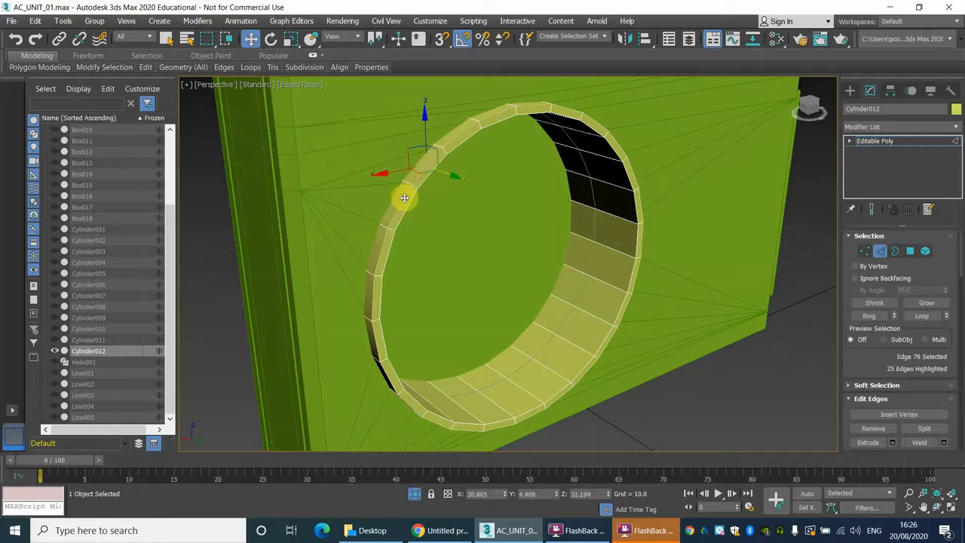
{"action": "double_click", "coordinate": [404, 197]}
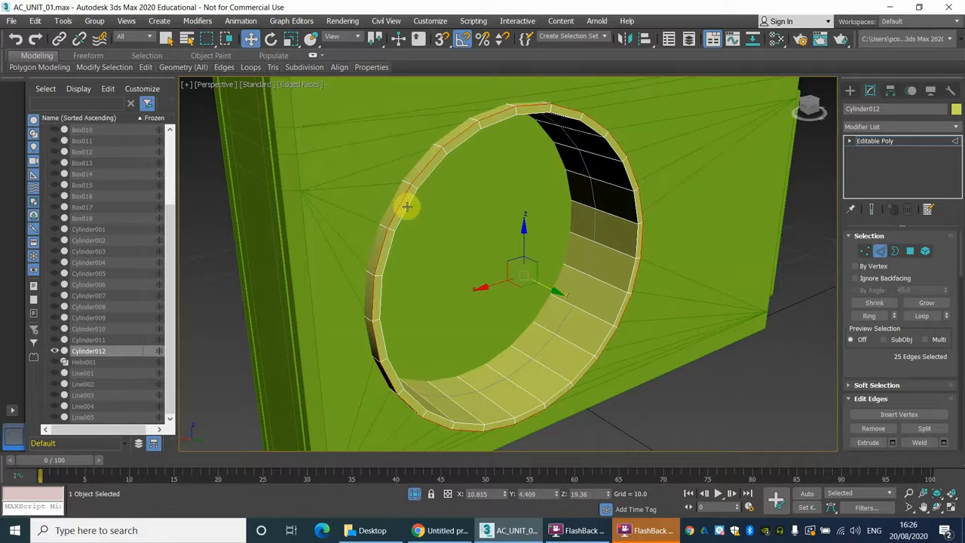
Add the first few inner-loop edges on the upper part of the front rim to the edge selection.
{"action": "key", "text": "shift"}
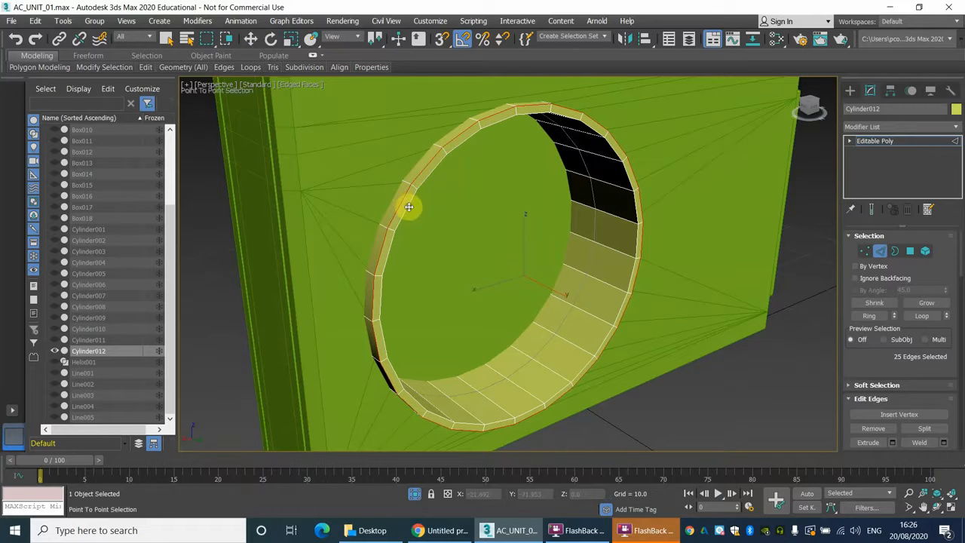
{"action": "left_click", "coordinate": [407, 209], "text": "shift"}
{"action": "left_click", "coordinate": [424, 181]}
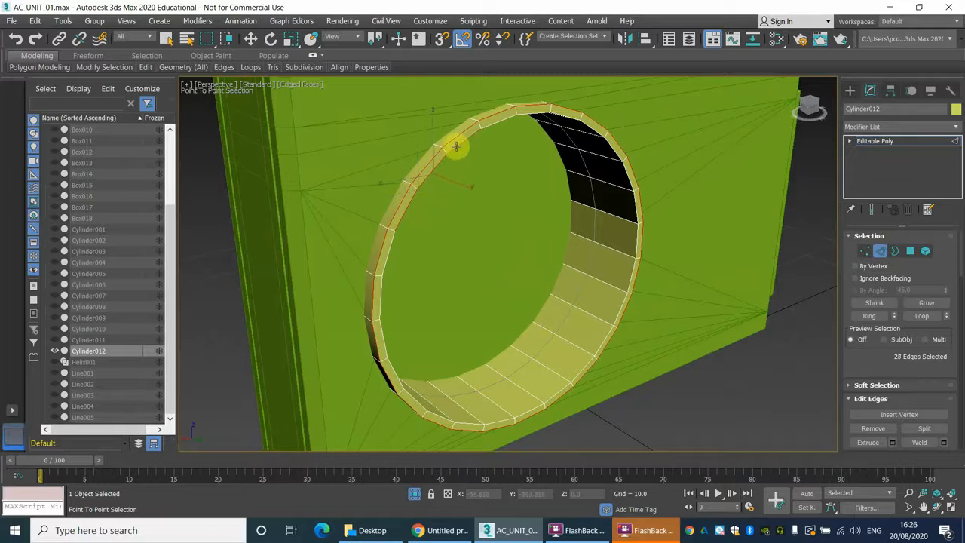
{"action": "left_click", "coordinate": [506, 119]}
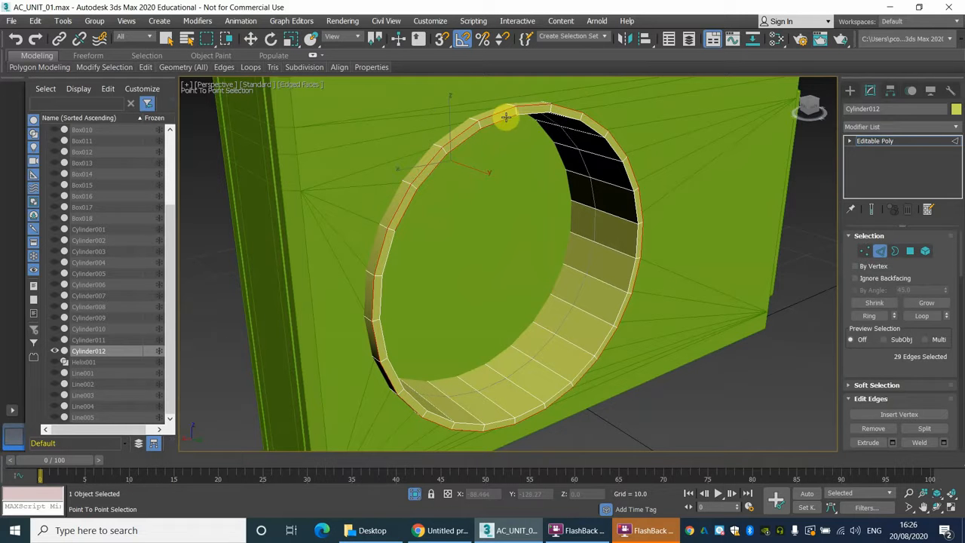
{"action": "left_click", "coordinate": [540, 113]}
{"action": "right_click", "coordinate": [483, 185]}
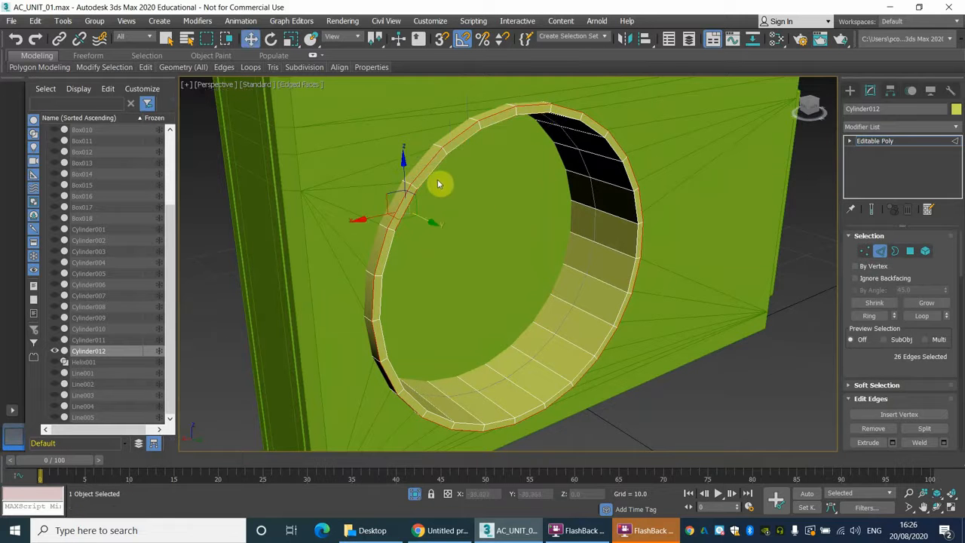
{"action": "key", "text": "ctrl+shift+p"}
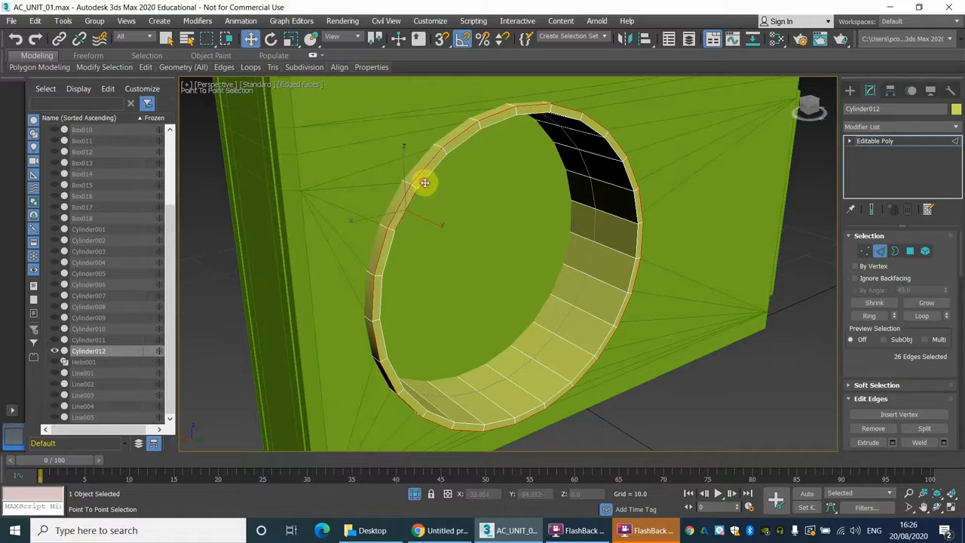
{"action": "left_click", "coordinate": [423, 182]}
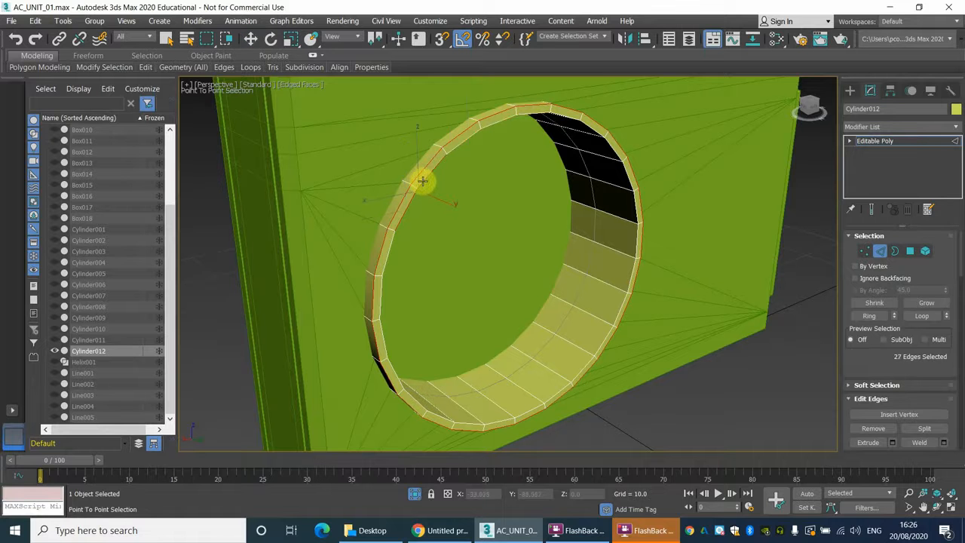
{"action": "left_click", "coordinate": [452, 148]}
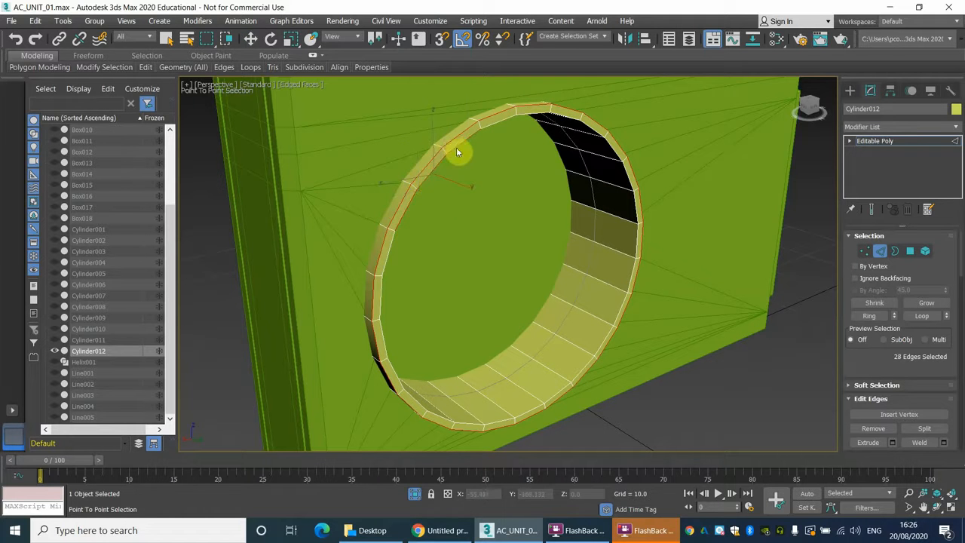
{"action": "right_click", "coordinate": [455, 175]}
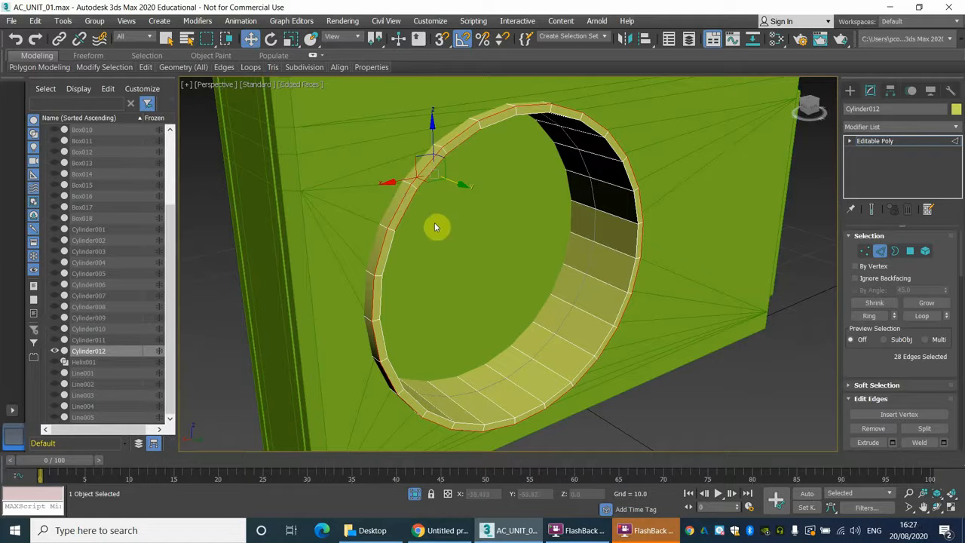
Extend the edge selection down the front rim's inner loop on the side nearest the casing's end.
{"action": "key", "text": "ctrl+shift+p"}
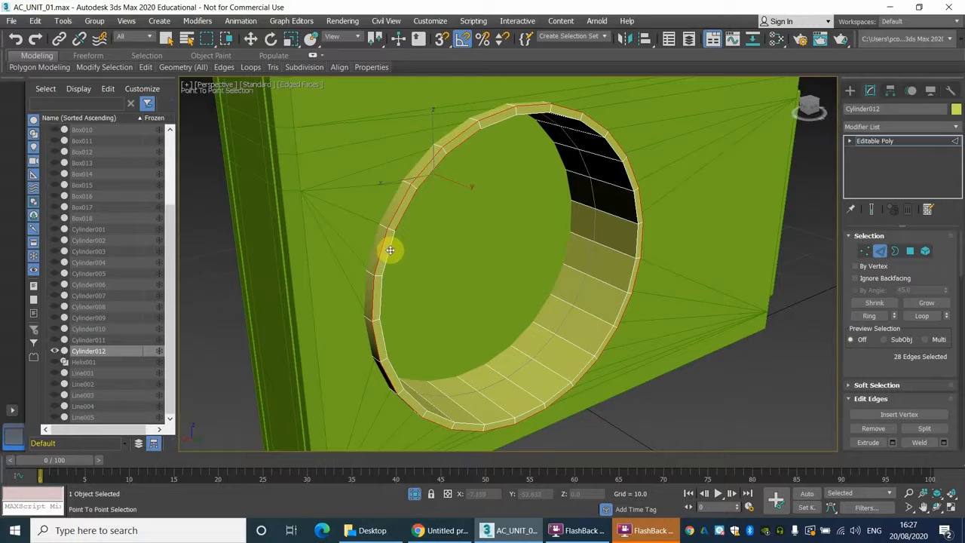
{"action": "left_click", "coordinate": [379, 291]}
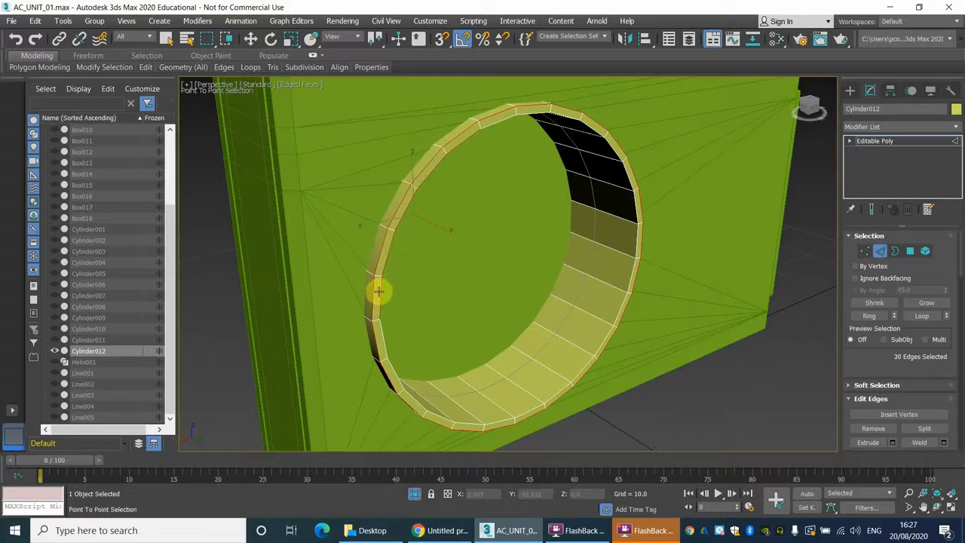
{"action": "right_click", "coordinate": [381, 294]}
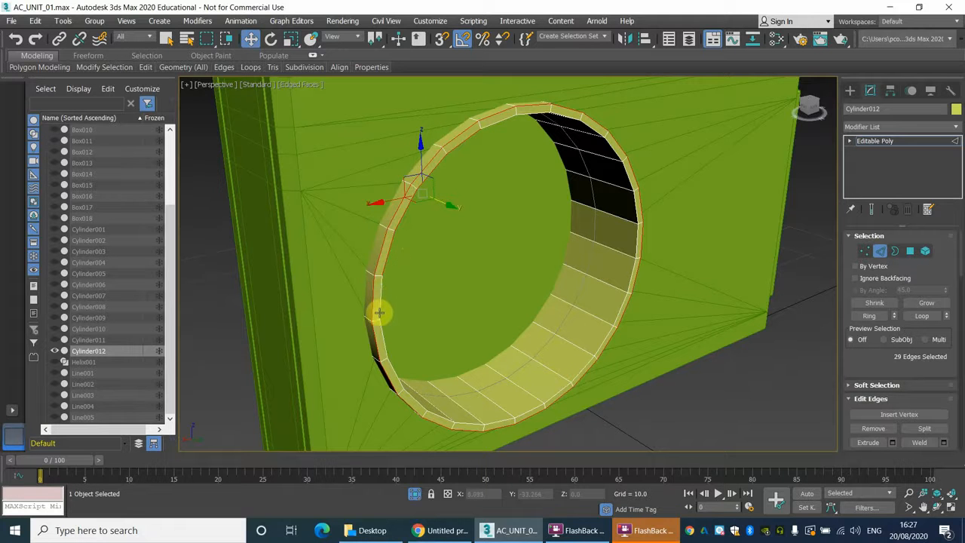
{"action": "key", "text": "f"}
{"action": "left_click", "coordinate": [378, 324]}
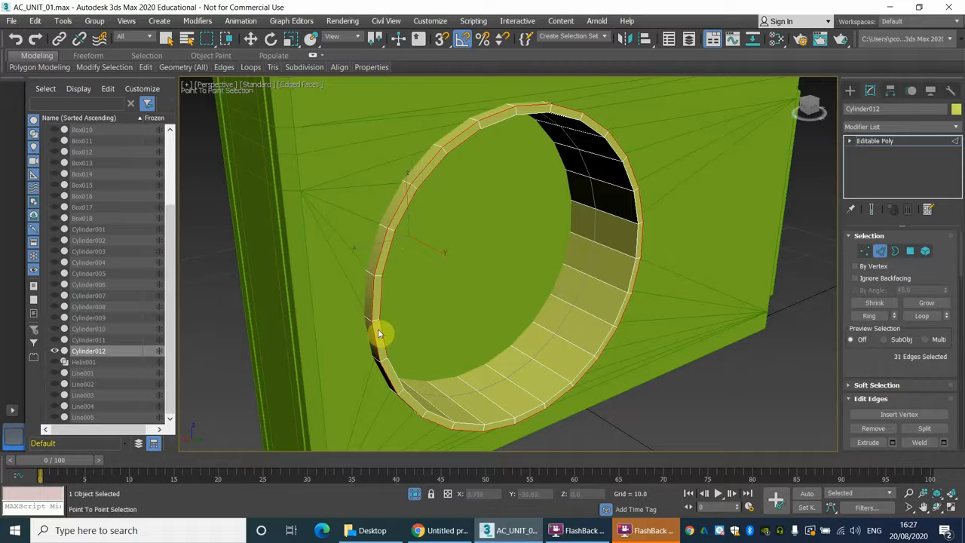
{"action": "right_click", "coordinate": [382, 333]}
Add the inner-loop edges around the lower arc of the front rim to the edge selection.
{"action": "middle_click_drag", "start_coordinate": [440, 304], "coordinate": [361, 281], "text": "alt"}
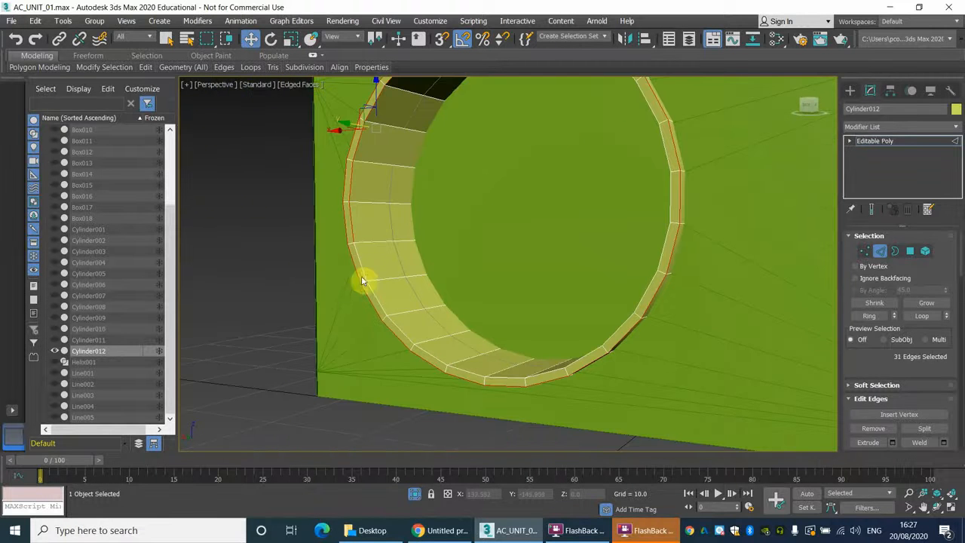
{"action": "left_click", "coordinate": [362, 270], "text": "ctrl"}
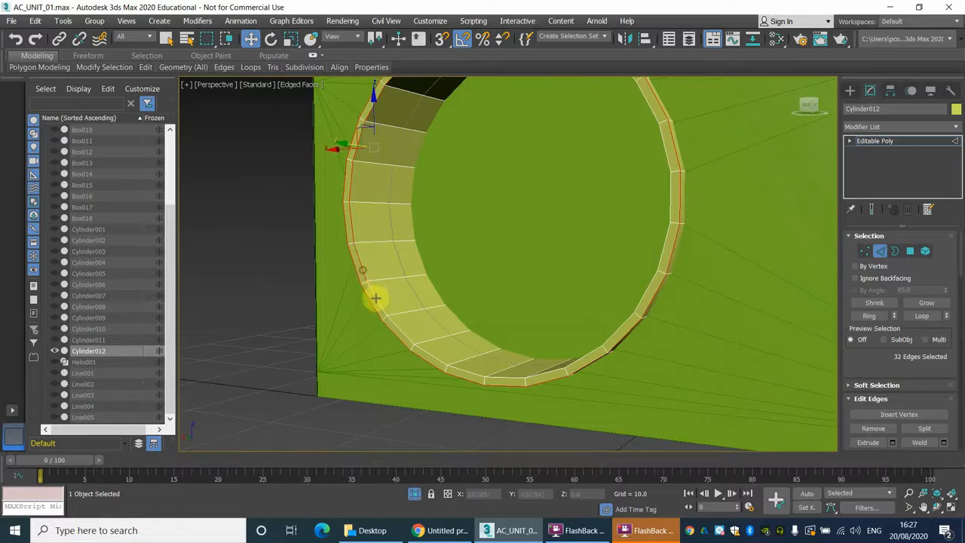
{"action": "left_click", "coordinate": [400, 332], "text": "ctrl"}
{"action": "left_click", "coordinate": [446, 363], "text": "ctrl"}
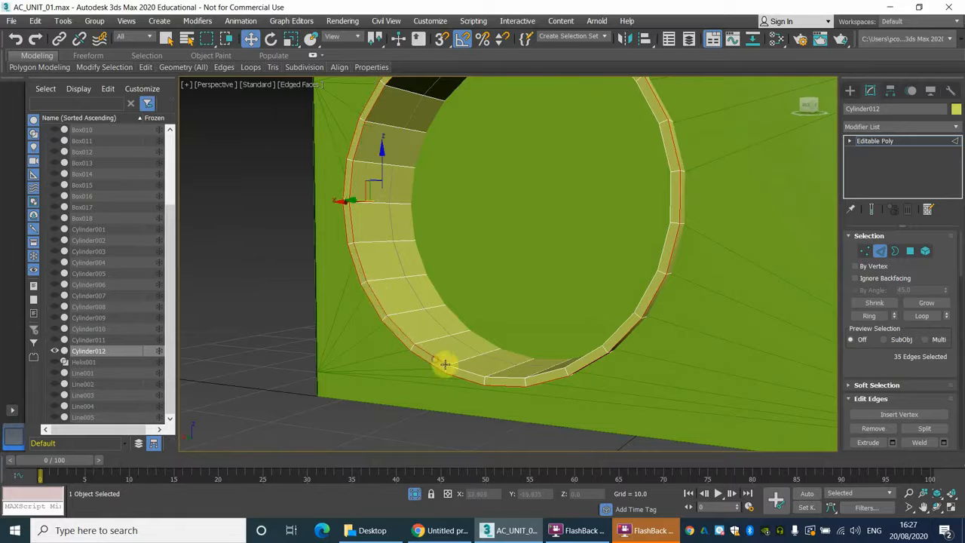
{"action": "left_click", "coordinate": [474, 373], "text": "ctrl"}
{"action": "left_click", "coordinate": [510, 378], "text": "ctrl"}
{"action": "left_click", "coordinate": [556, 371], "text": "ctrl"}
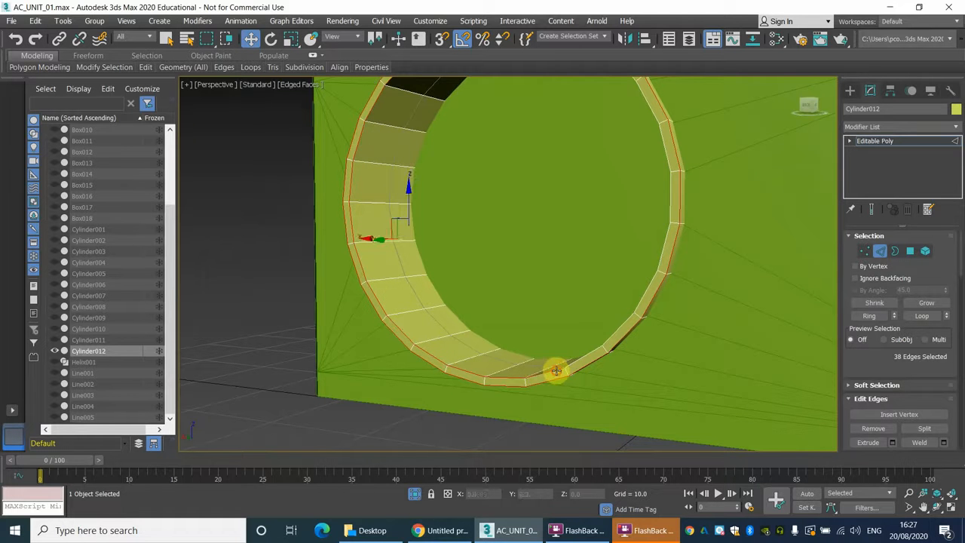
{"action": "left_click", "coordinate": [578, 358], "text": "ctrl"}
Add the inner-loop edges up the side of the front rim facing the casing's wide panel.
{"action": "middle_click_drag", "start_coordinate": [571, 312], "coordinate": [602, 319], "text": "alt"}
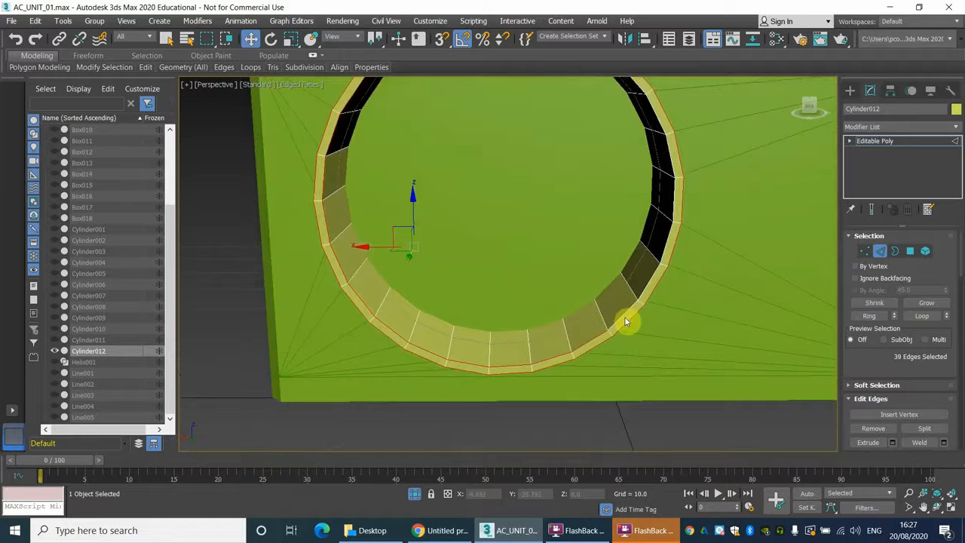
{"action": "left_click", "coordinate": [628, 311], "text": "ctrl"}
{"action": "left_click", "coordinate": [646, 286], "text": "ctrl"}
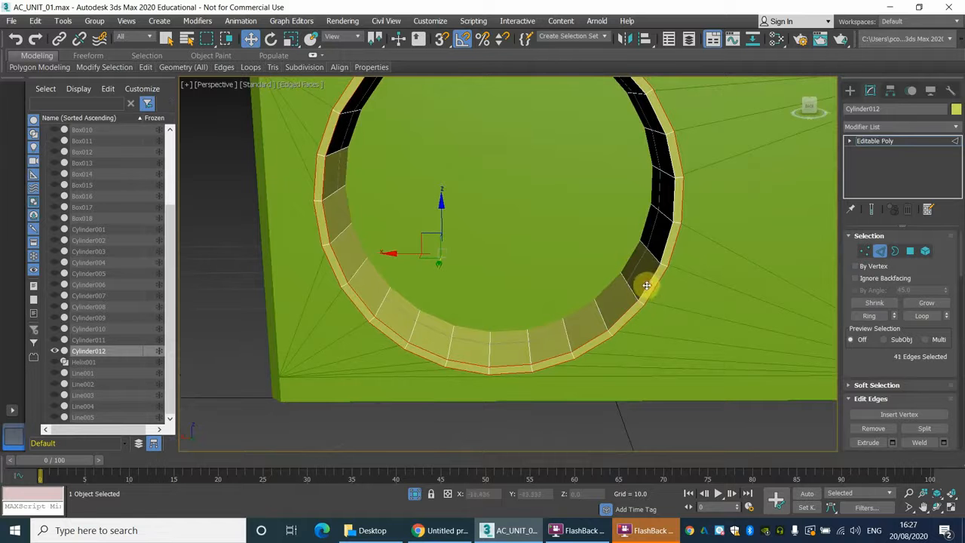
{"action": "left_click", "coordinate": [669, 233], "text": "ctrl"}
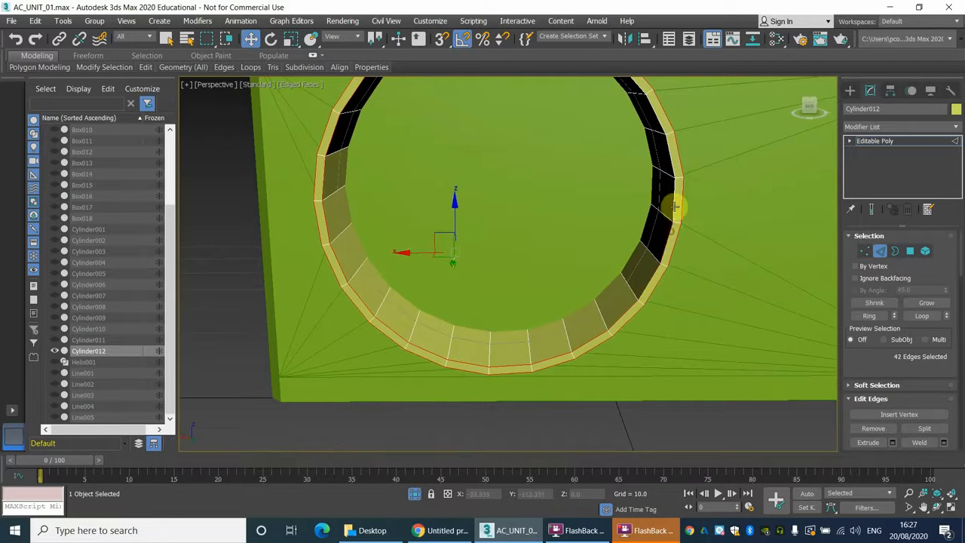
{"action": "left_click", "coordinate": [672, 202], "text": "ctrl"}
{"action": "left_click", "coordinate": [671, 162], "text": "ctrl"}
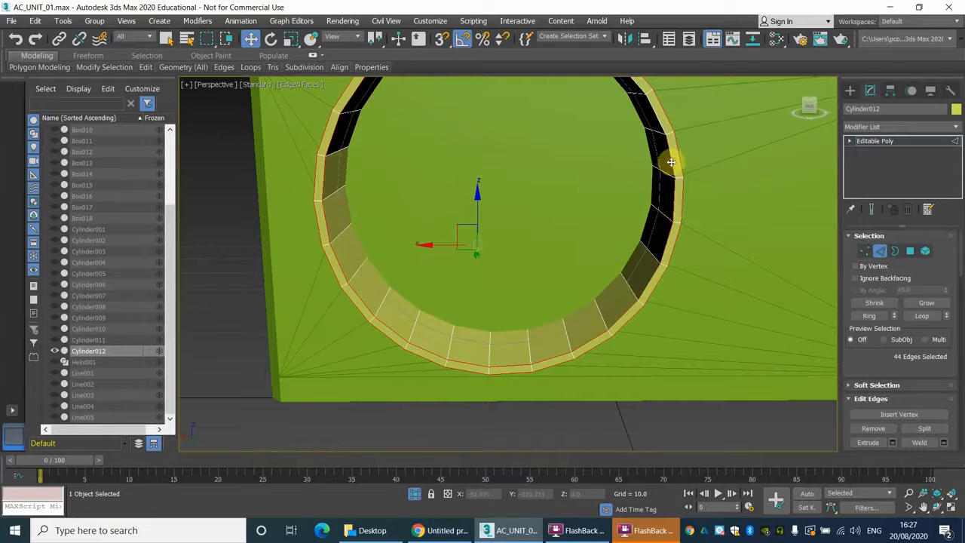
{"action": "left_click", "coordinate": [657, 122], "text": "ctrl"}
Complete the edge selection with the remaining inner-loop edges across the upper arc of the front rim.
{"action": "middle_click_drag", "start_coordinate": [567, 144], "coordinate": [587, 232]}
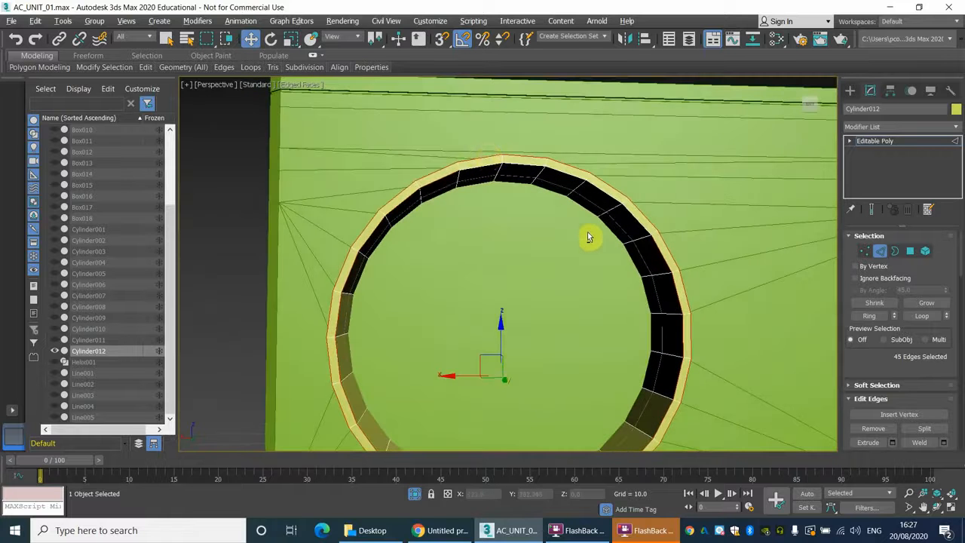
{"action": "left_click", "coordinate": [486, 163], "text": "ctrl"}
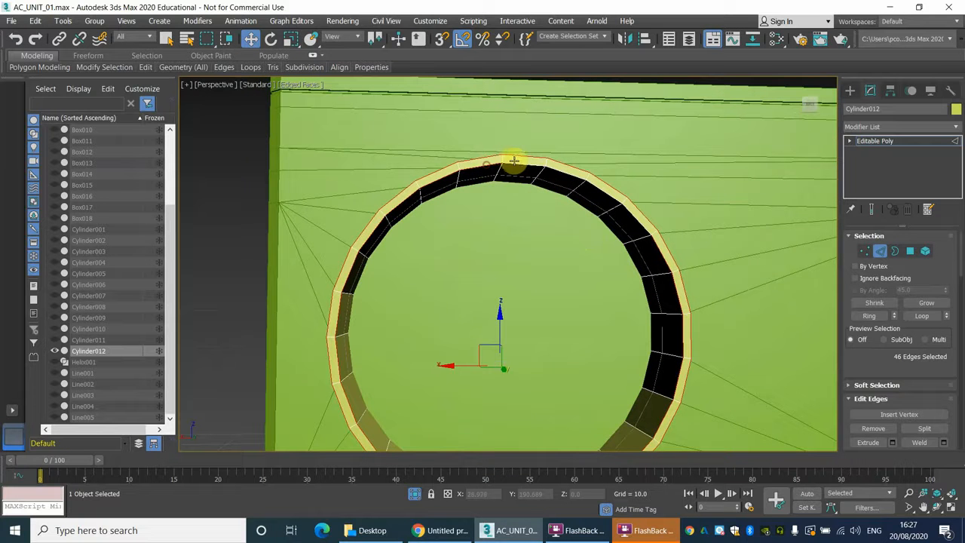
{"action": "left_click", "coordinate": [523, 166], "text": "ctrl"}
{"action": "left_click", "coordinate": [565, 175], "text": "ctrl"}
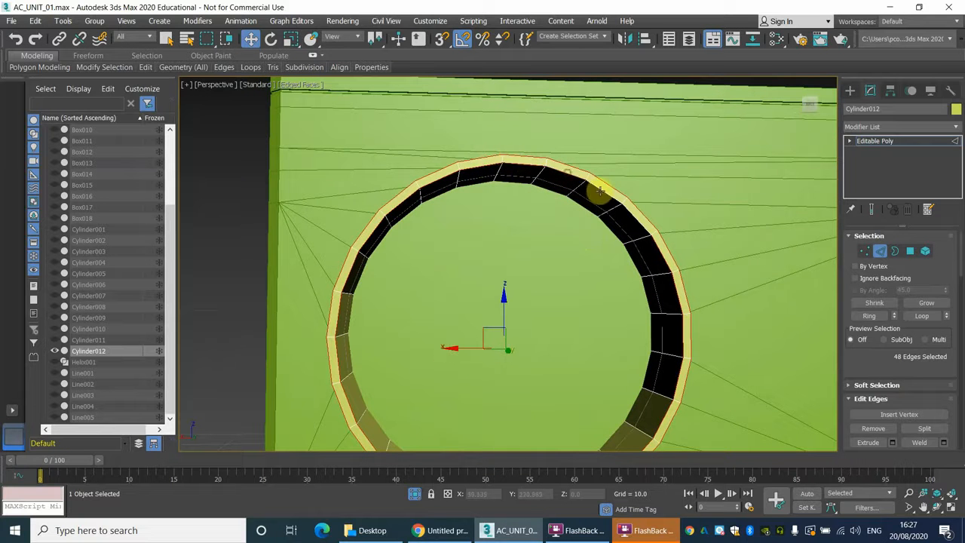
{"action": "left_click", "coordinate": [625, 220], "text": "ctrl"}
{"action": "left_click", "coordinate": [654, 251], "text": "ctrl"}
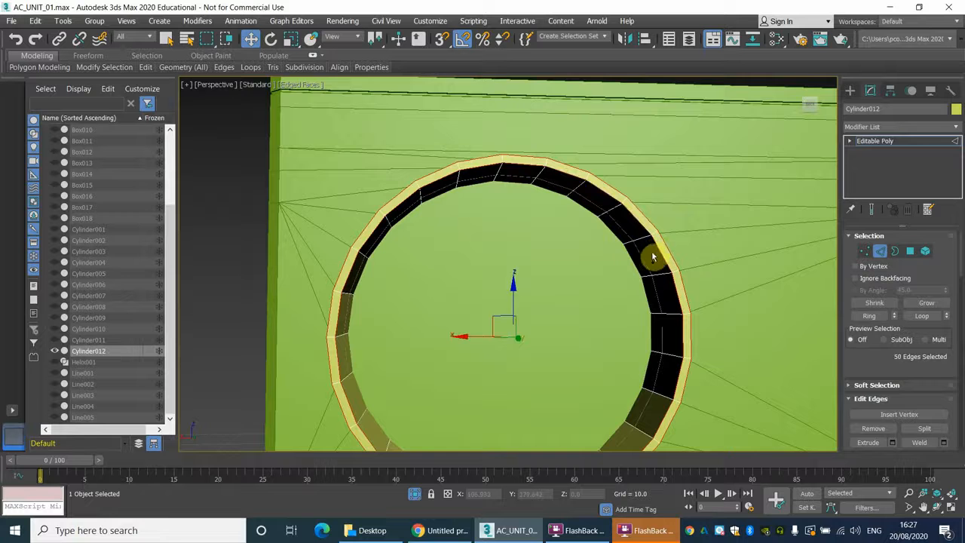
Chamfer the selected inner and outer rim edges by a small amount of about 0.2 with one segment.
{"action": "middle_click_drag", "start_coordinate": [625, 255], "coordinate": [627, 207], "text": "alt"}
{"action": "scroll", "coordinate": [892, 421], "scroll_direction": "down", "scroll_amount": 2}
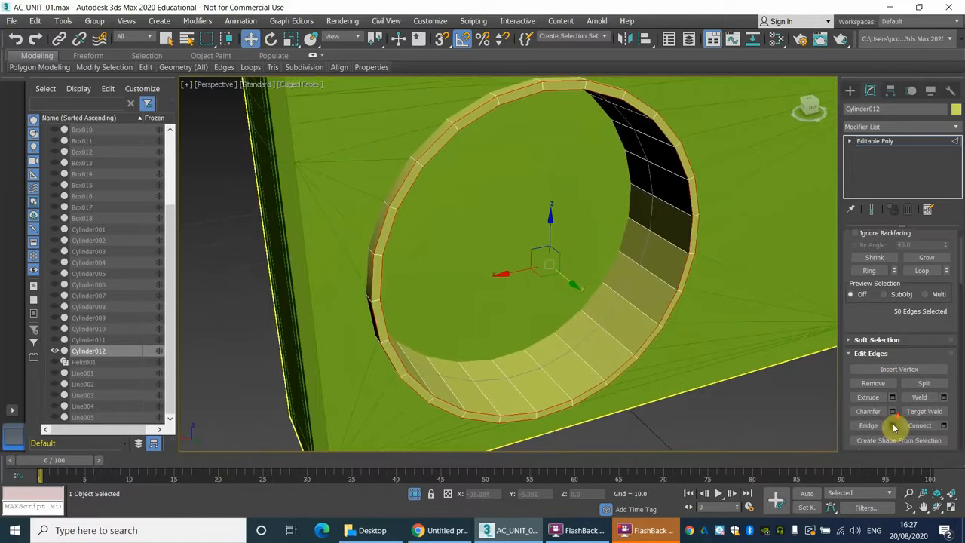
{"action": "left_click", "coordinate": [893, 412]}
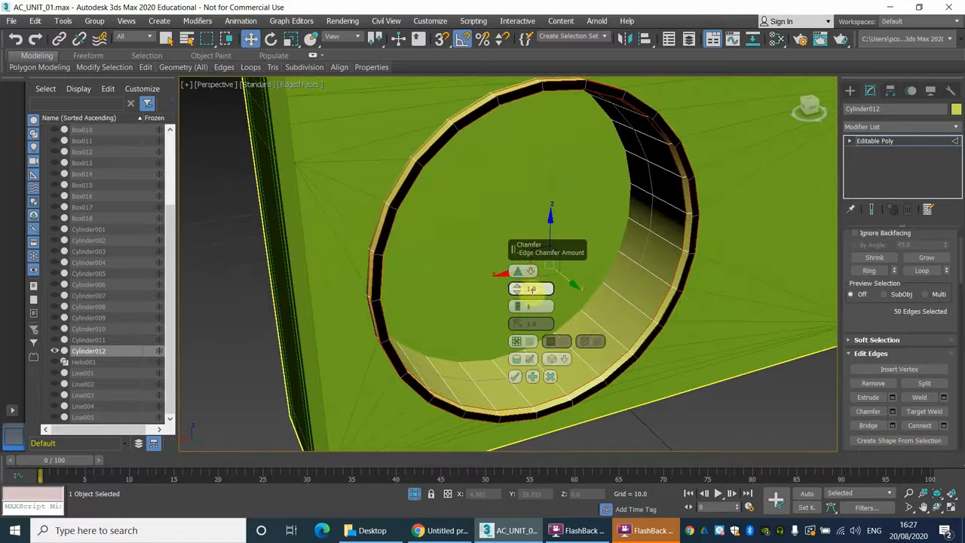
{"action": "mouse_move", "coordinate": [517, 289]}
{"action": "left_mouse_down"}
{"action": "mouse_move", "coordinate": [520, 277]}
{"action": "mouse_move", "coordinate": [531, 289]}
{"action": "left_mouse_up"}
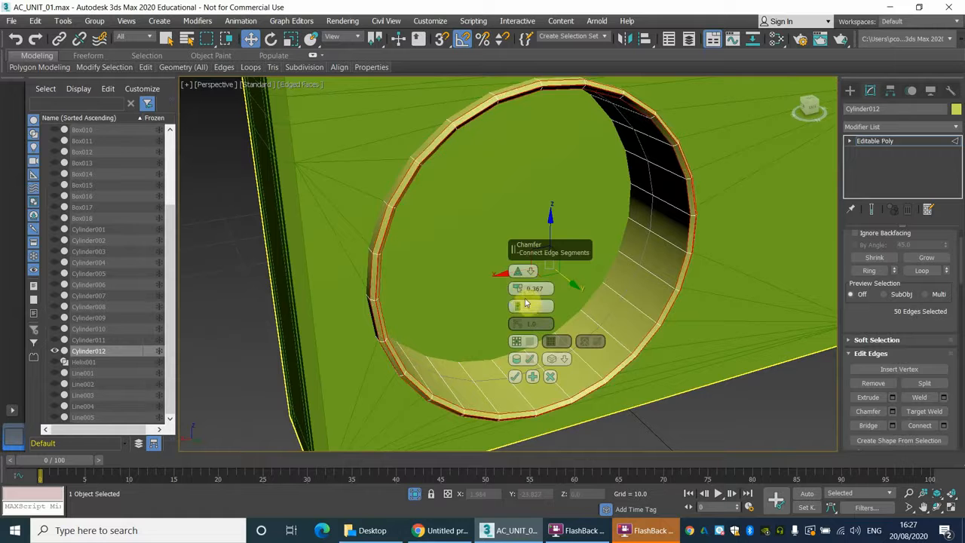
{"action": "left_click_drag", "start_coordinate": [518, 289], "coordinate": [527, 286]}
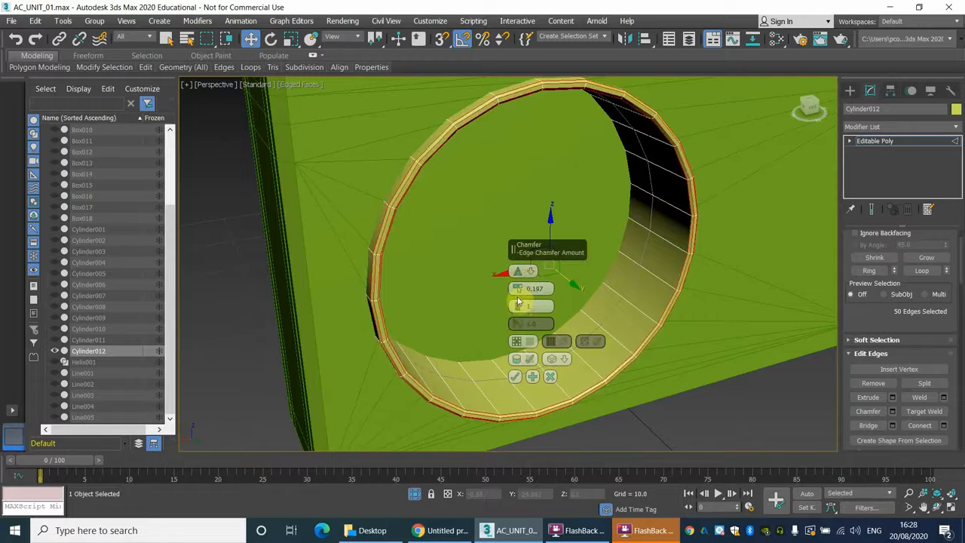
{"action": "mouse_move", "coordinate": [519, 303]}
{"action": "left_mouse_down"}
{"action": "mouse_move", "coordinate": [521, 279]}
{"action": "mouse_move", "coordinate": [526, 288]}
{"action": "left_mouse_up"}
{"action": "middle_click_drag", "start_coordinate": [425, 295], "coordinate": [445, 290], "text": "alt"}
{"action": "left_click", "coordinate": [515, 378]}
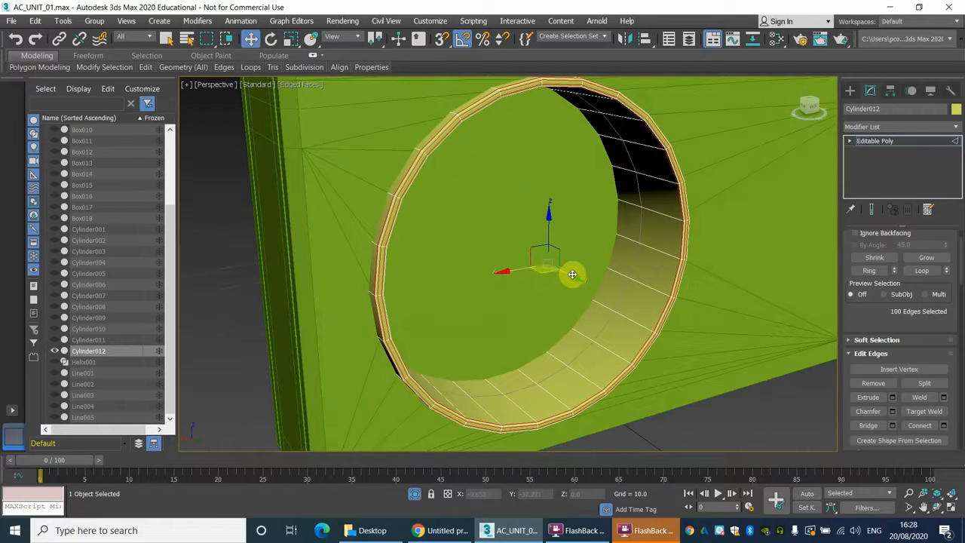
Leave Edge sub-object level and move the whole cylinder slightly along the Y axis to a Y position of 4.086.
{"action": "left_click_drag", "start_coordinate": [574, 278], "coordinate": [577, 279]}
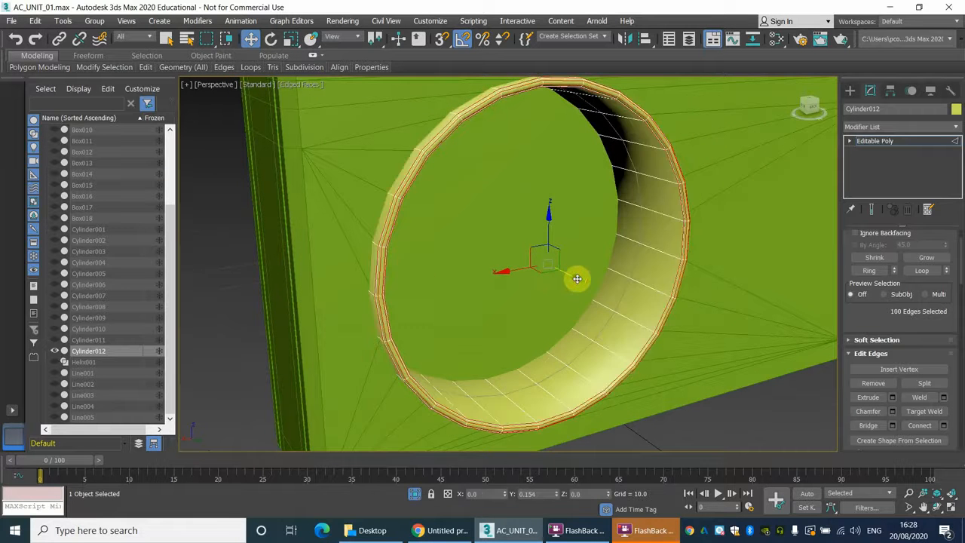
{"action": "left_click", "coordinate": [875, 141]}
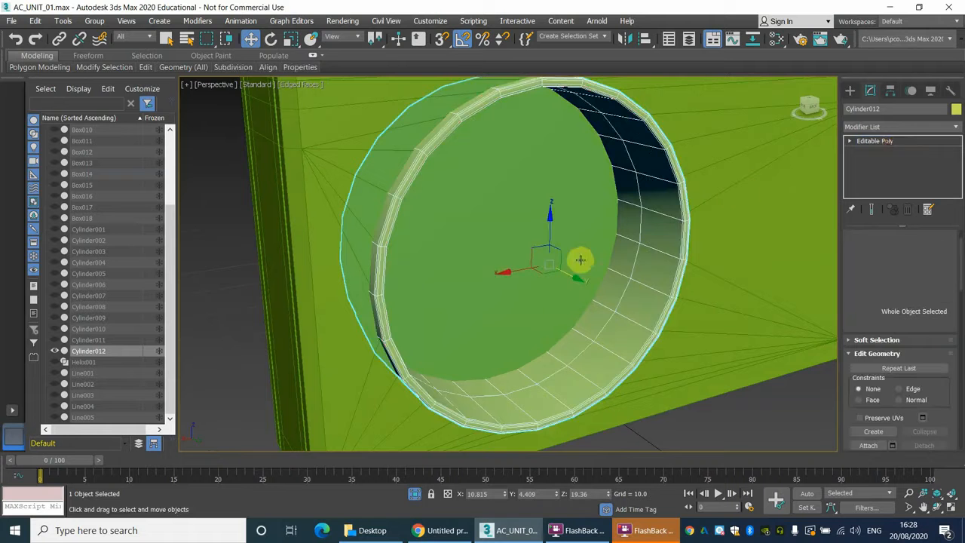
{"action": "left_click_drag", "start_coordinate": [577, 280], "coordinate": [577, 279]}
{"action": "middle_click_drag", "start_coordinate": [646, 241], "coordinate": [483, 235], "text": "alt"}
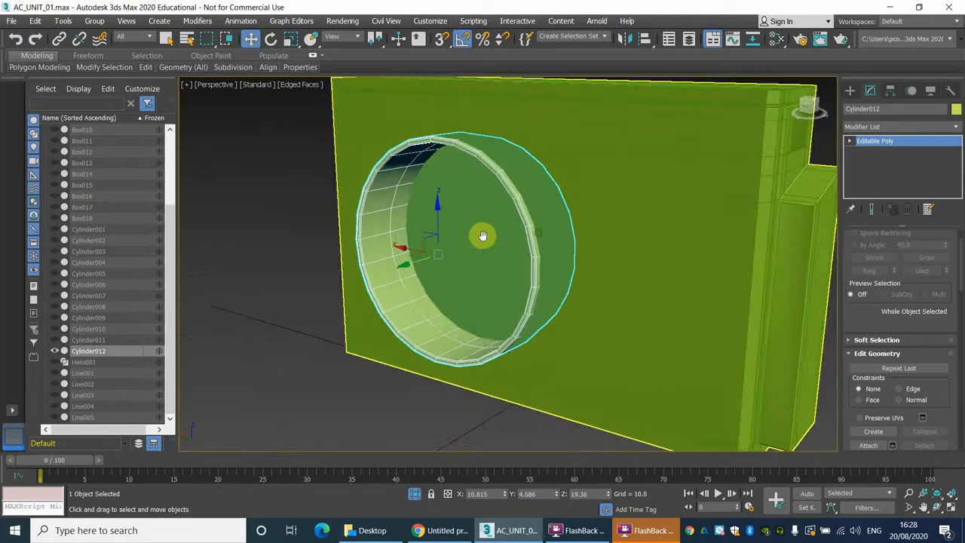
Bring back all parts of the unit, then isolate only the cylinder surround and the casing.
{"action": "left_click", "coordinate": [415, 494]}
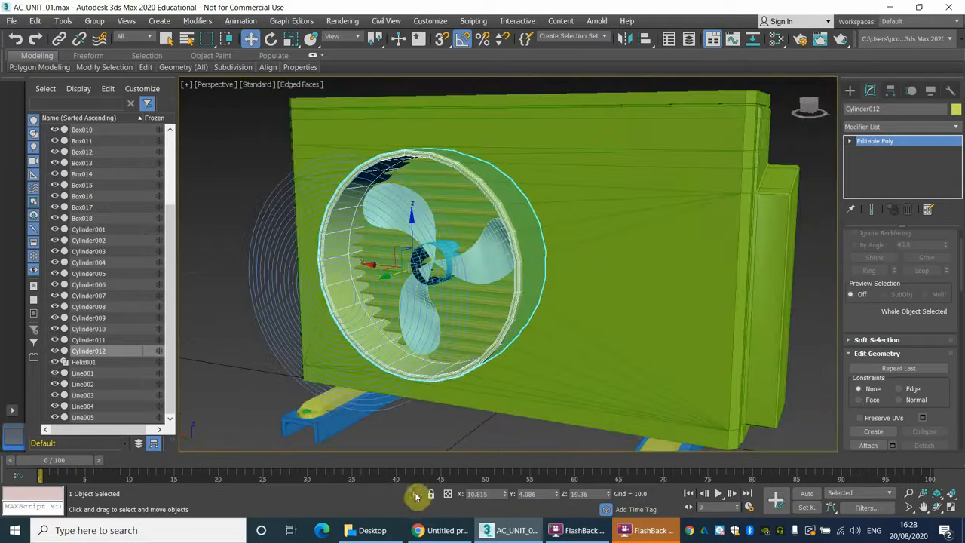
{"action": "left_click", "coordinate": [254, 151]}
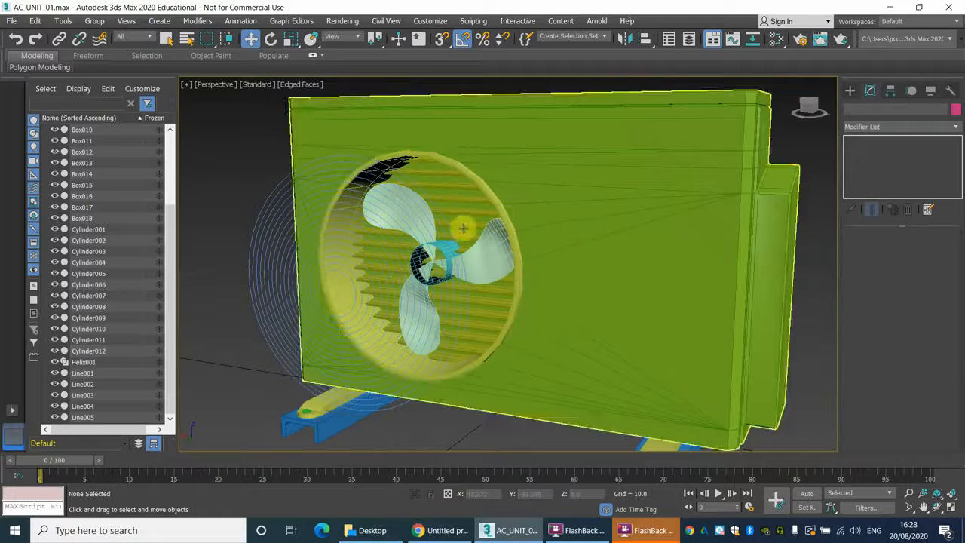
{"action": "left_click", "coordinate": [515, 275]}
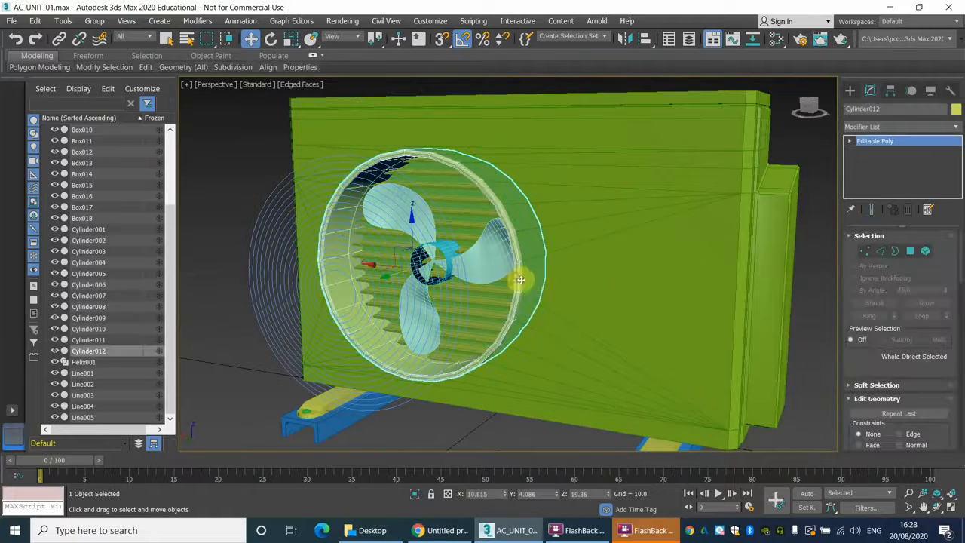
{"action": "left_click", "coordinate": [639, 294], "text": "ctrl"}
{"action": "left_click", "coordinate": [415, 496]}
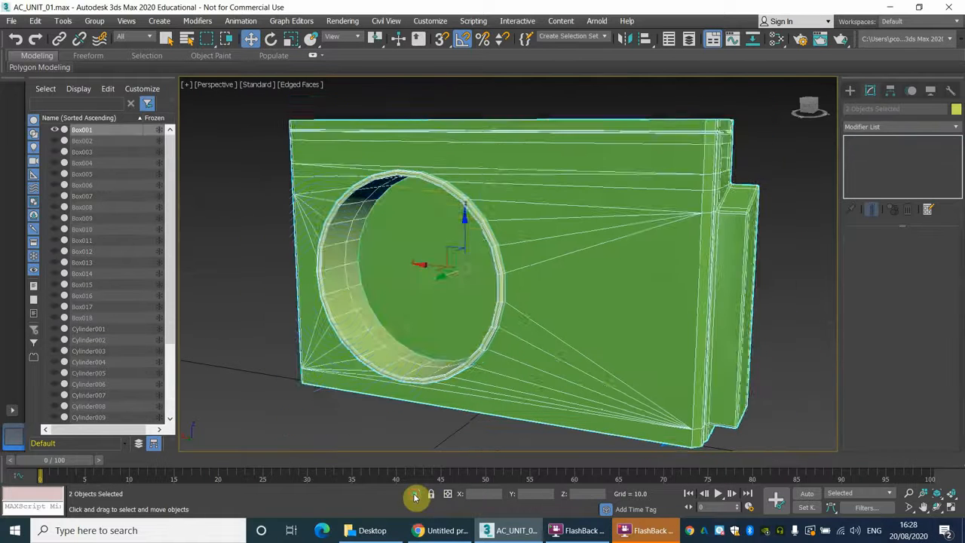
{"action": "left_click", "coordinate": [280, 236]}
Select only the cylinder surround, end the current isolation and isolate the cylinder on its own.
{"action": "middle_click_drag", "start_coordinate": [447, 235], "coordinate": [493, 198], "text": "alt"}
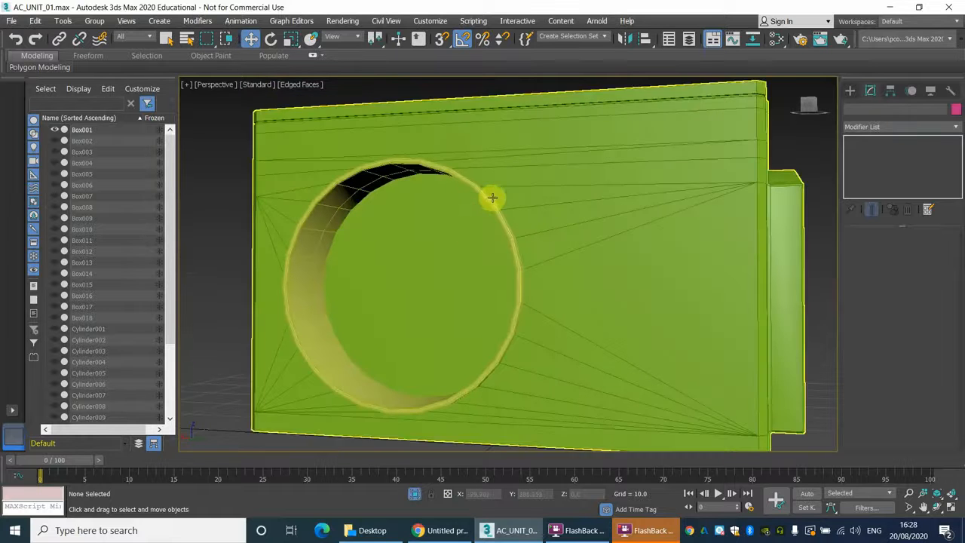
{"action": "left_click", "coordinate": [487, 198]}
{"action": "left_click", "coordinate": [487, 198]}
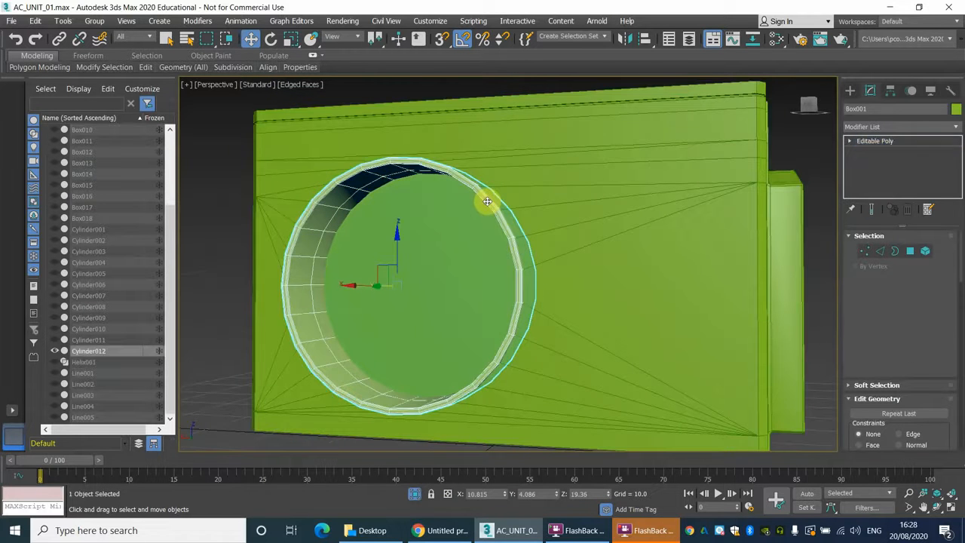
{"action": "left_click", "coordinate": [416, 494]}
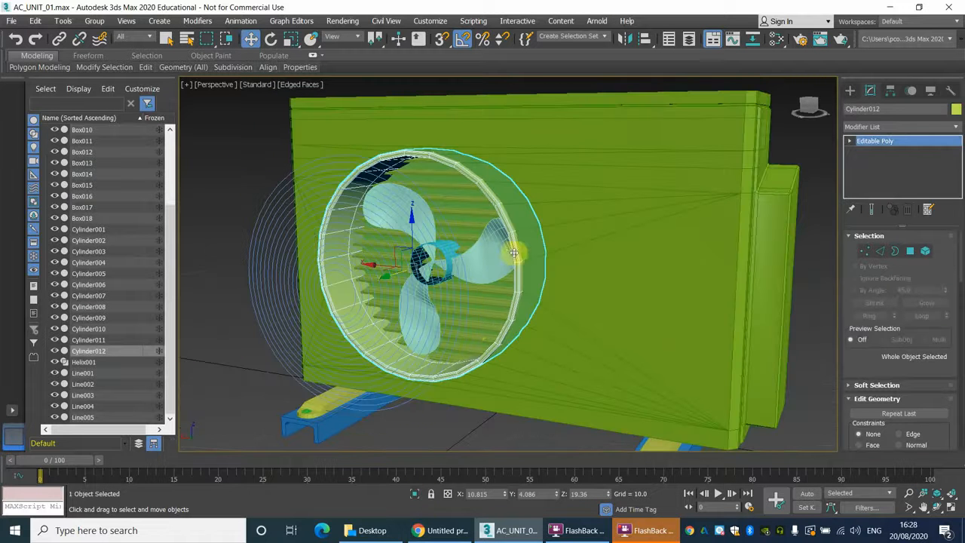
{"action": "left_click", "coordinate": [414, 496]}
Try a TurboSmooth modifier on the isolated cylinder surround and remove it from the modifier stack.
{"action": "middle_click_drag", "start_coordinate": [512, 244], "coordinate": [565, 249], "text": "alt"}
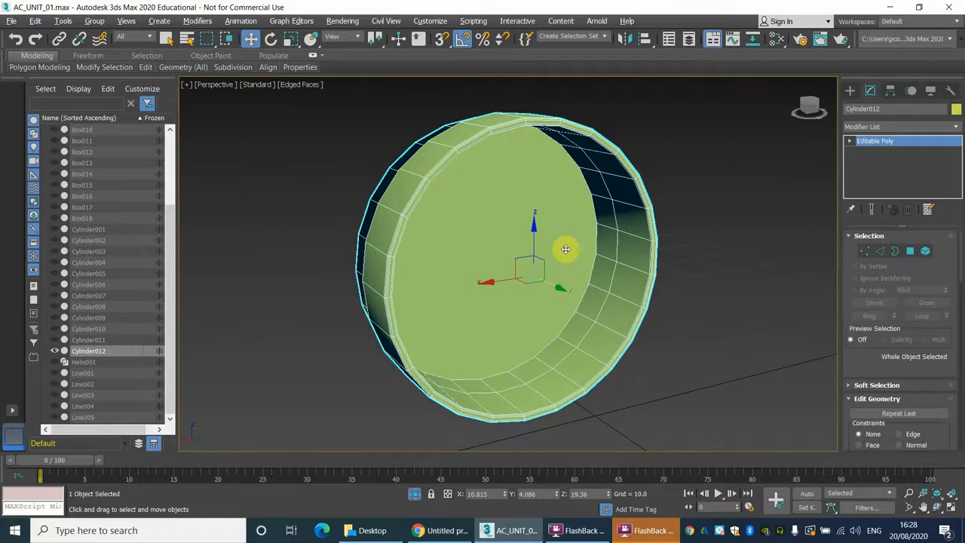
{"action": "scroll", "coordinate": [491, 217], "scroll_direction": "up", "scroll_amount": 3}
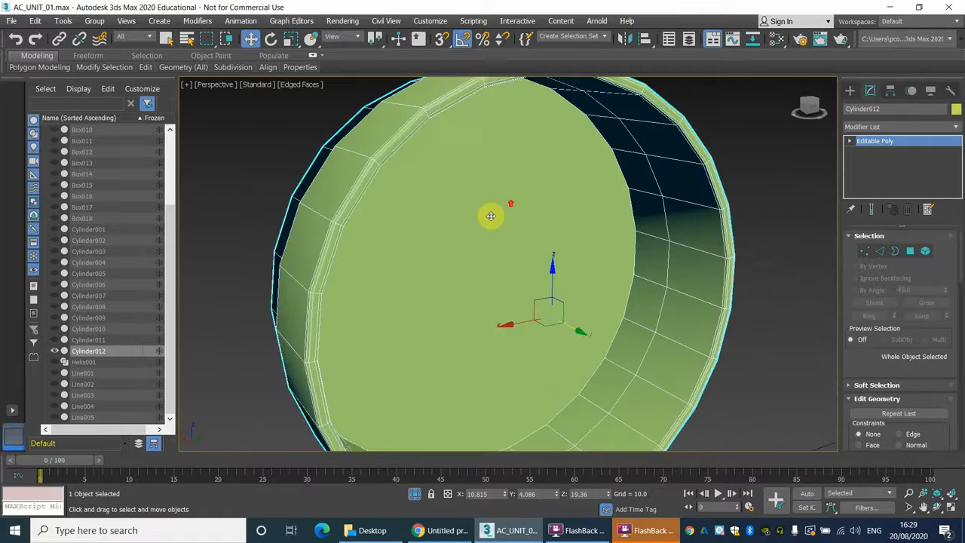
{"action": "scroll", "coordinate": [491, 216], "scroll_direction": "down", "scroll_amount": 3}
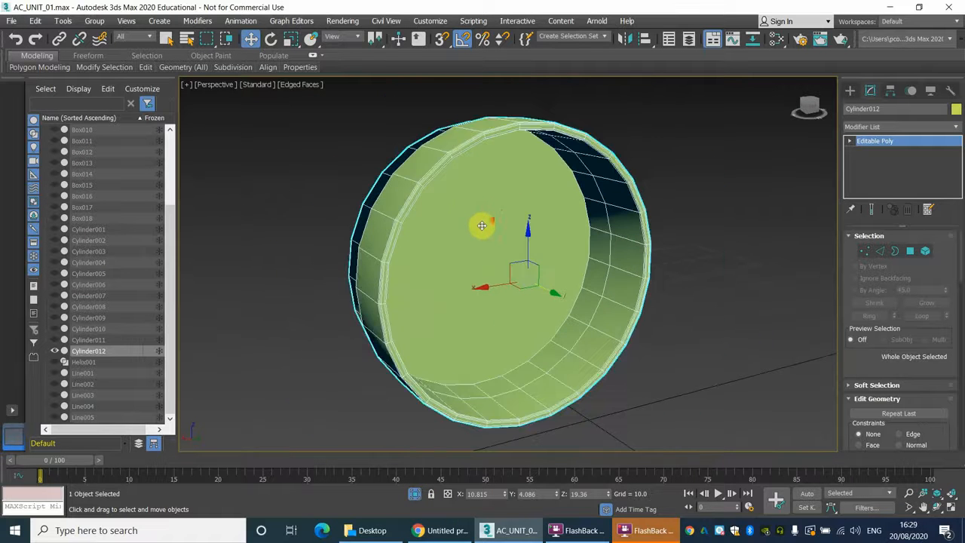
{"action": "left_click", "coordinate": [868, 128]}
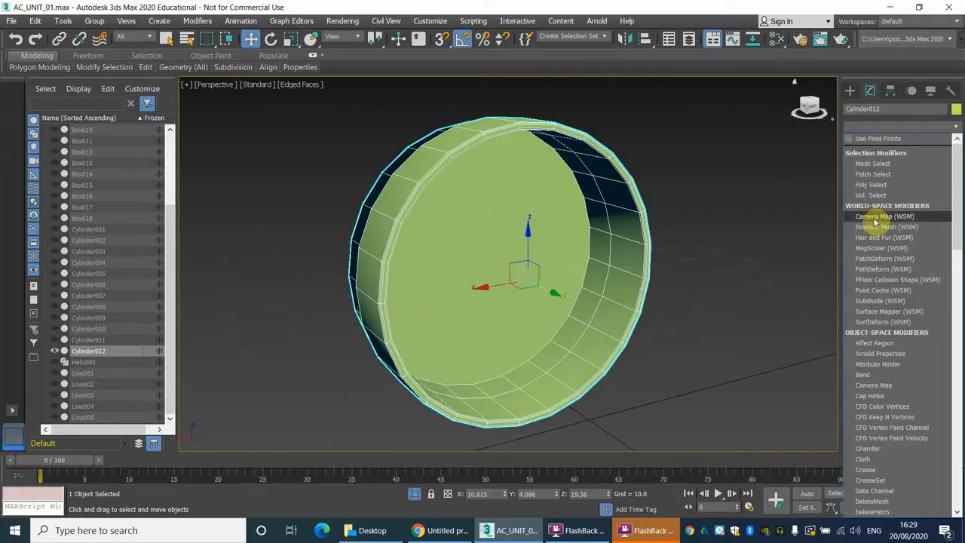
{"action": "type", "text": "tu"}
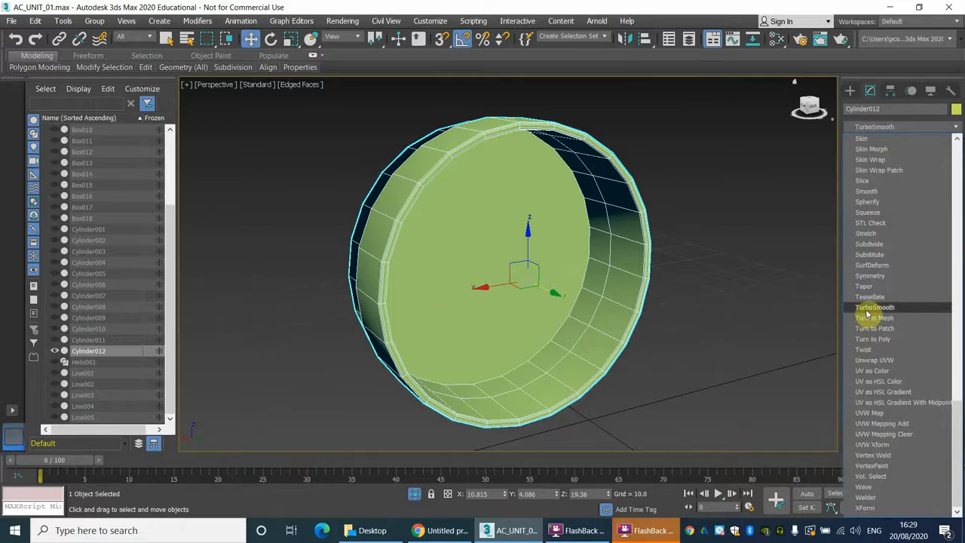
{"action": "left_click", "coordinate": [871, 308]}
{"action": "mouse_move", "coordinate": [500, 217]}
{"action": "middle_mouse_down", "text": "alt"}
{"action": "mouse_move", "coordinate": [571, 201]}
{"action": "mouse_move", "coordinate": [543, 218]}
{"action": "mouse_move", "coordinate": [495, 204]}
{"action": "mouse_move", "coordinate": [485, 220]}
{"action": "mouse_move", "coordinate": [577, 209]}
{"action": "mouse_move", "coordinate": [500, 212]}
{"action": "middle_mouse_up", "text": "alt"}
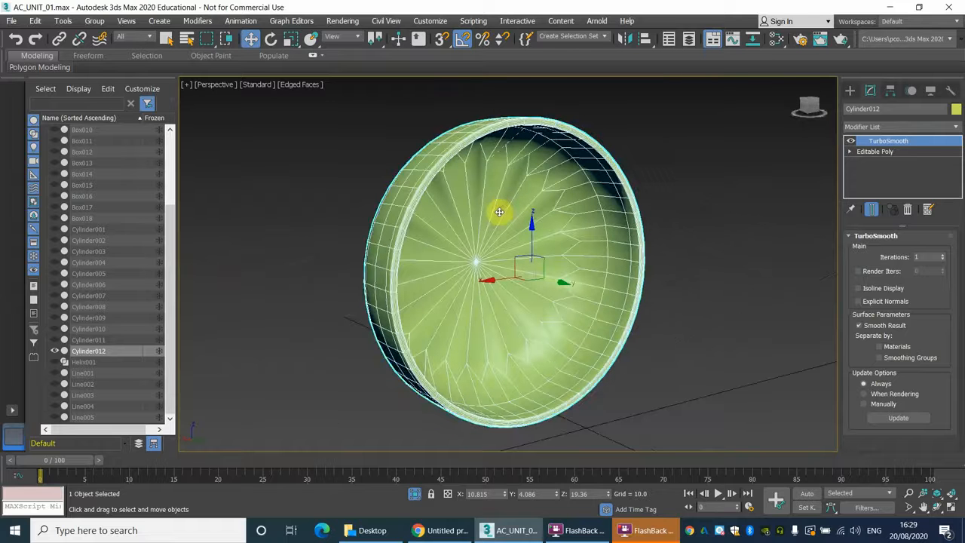
{"action": "right_click", "coordinate": [890, 143]}
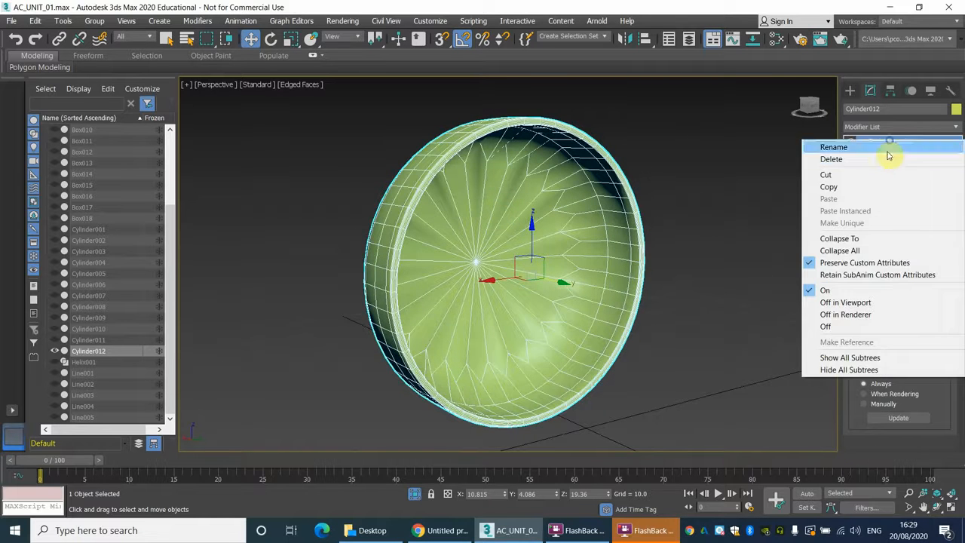
{"action": "left_click", "coordinate": [860, 157]}
Delete the large circular cap polygon at the back of the cylinder so the surround becomes an open ring.
{"action": "middle_click_drag", "start_coordinate": [523, 217], "coordinate": [613, 220], "text": "alt"}
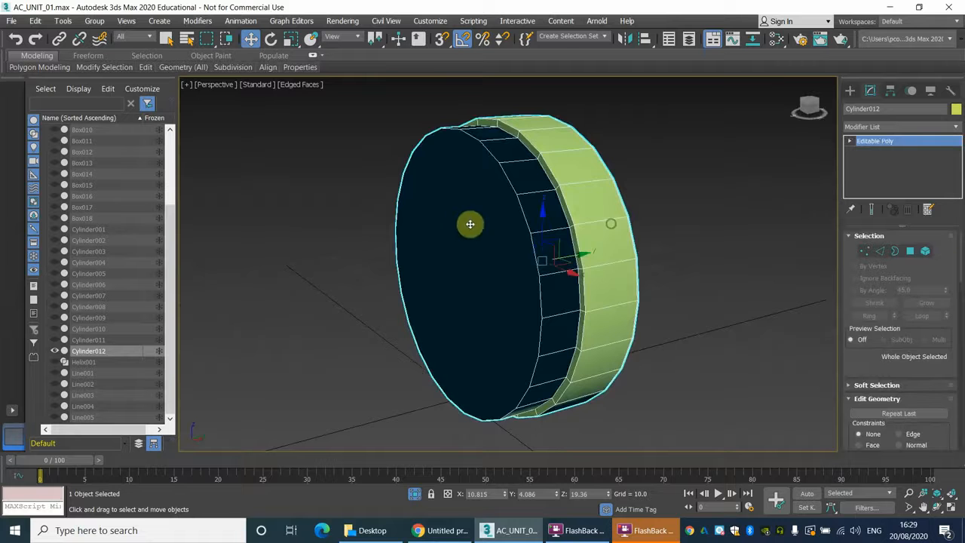
{"action": "left_click", "coordinate": [910, 252]}
{"action": "left_click", "coordinate": [460, 275]}
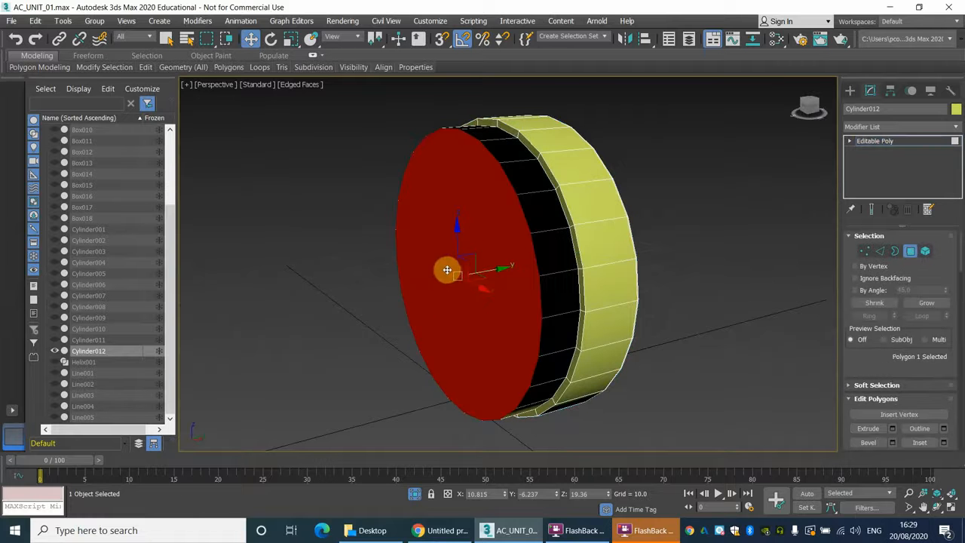
{"action": "key", "text": "Delete"}
{"action": "middle_click_drag", "start_coordinate": [483, 252], "coordinate": [438, 179], "text": "alt"}
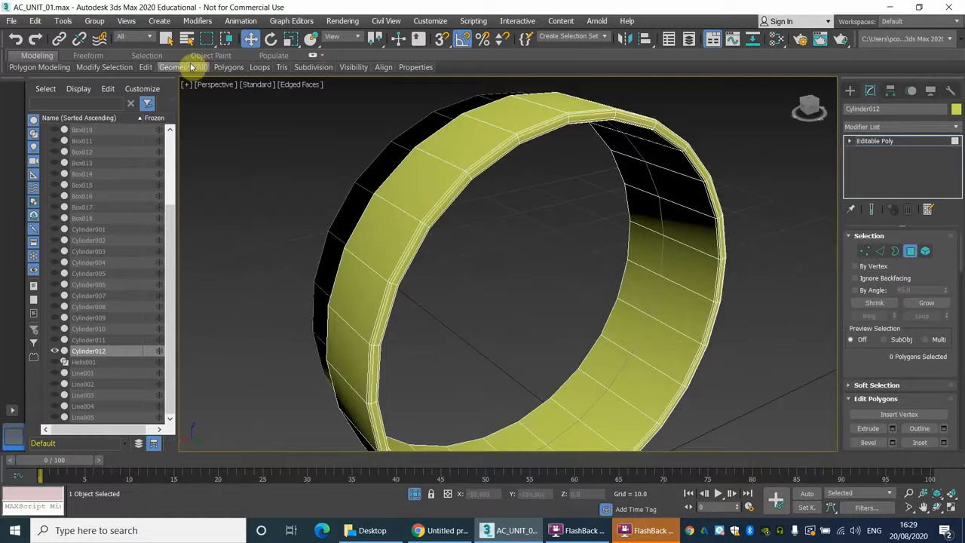
Use SwiftLoop to add supporting edge loops close to the ring's borders, including the back and front edges of its inner wall.
{"action": "mouse_move", "coordinate": [151, 68]}
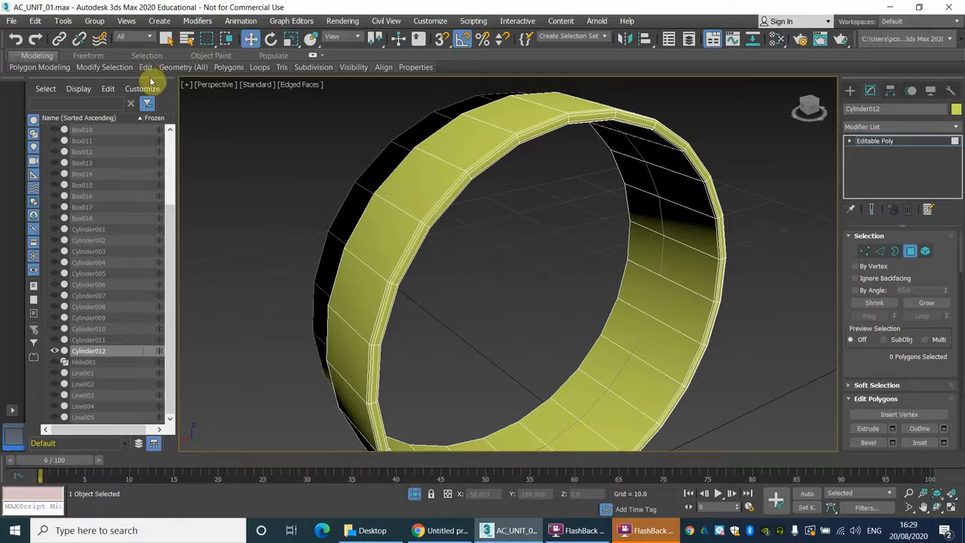
{"action": "left_click", "coordinate": [249, 100]}
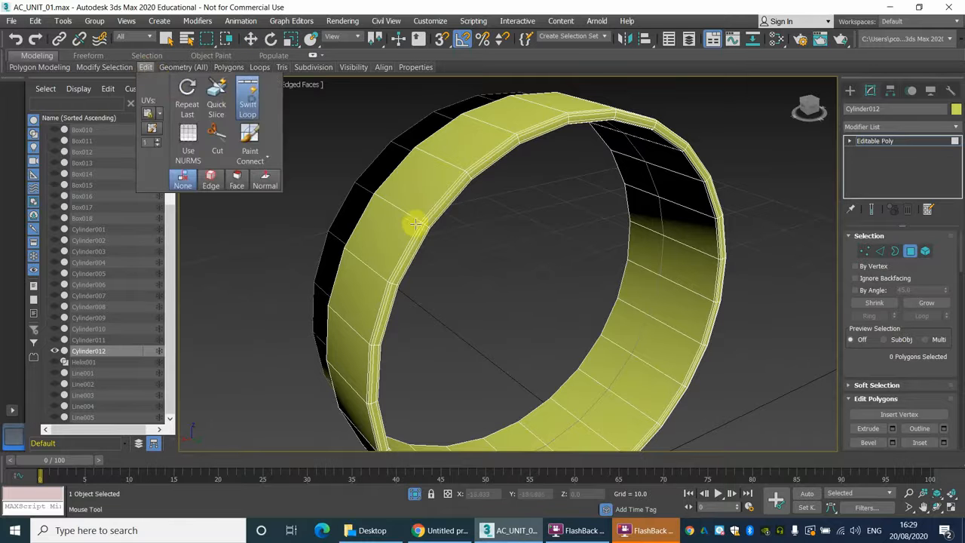
{"action": "middle_click_drag", "start_coordinate": [417, 182], "coordinate": [442, 204], "text": "alt"}
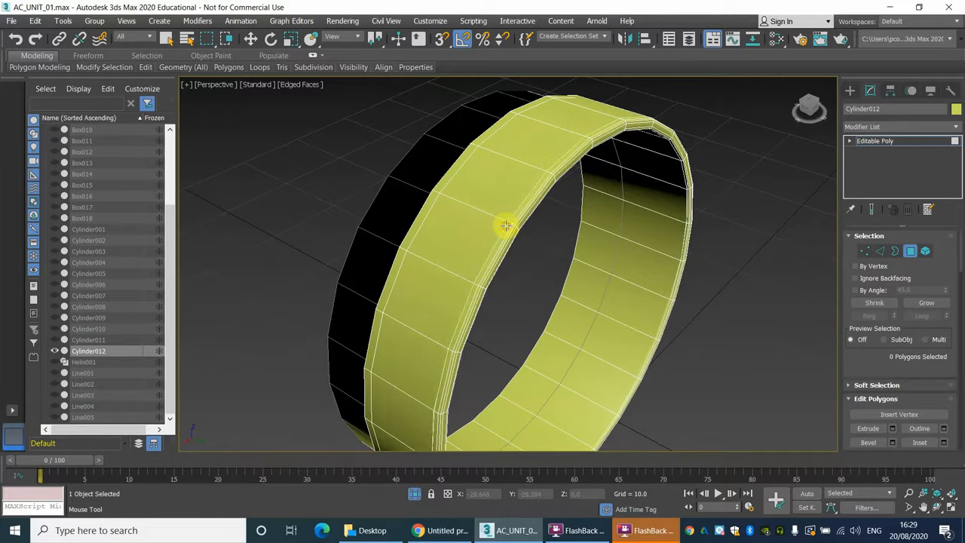
{"action": "left_click", "coordinate": [586, 235]}
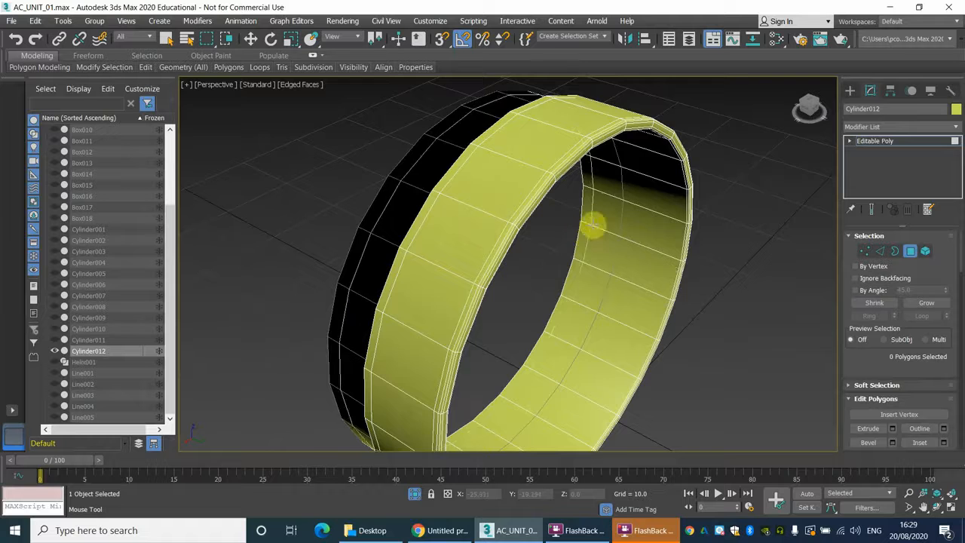
{"action": "scroll", "coordinate": [586, 239], "scroll_direction": "up", "scroll_amount": 3}
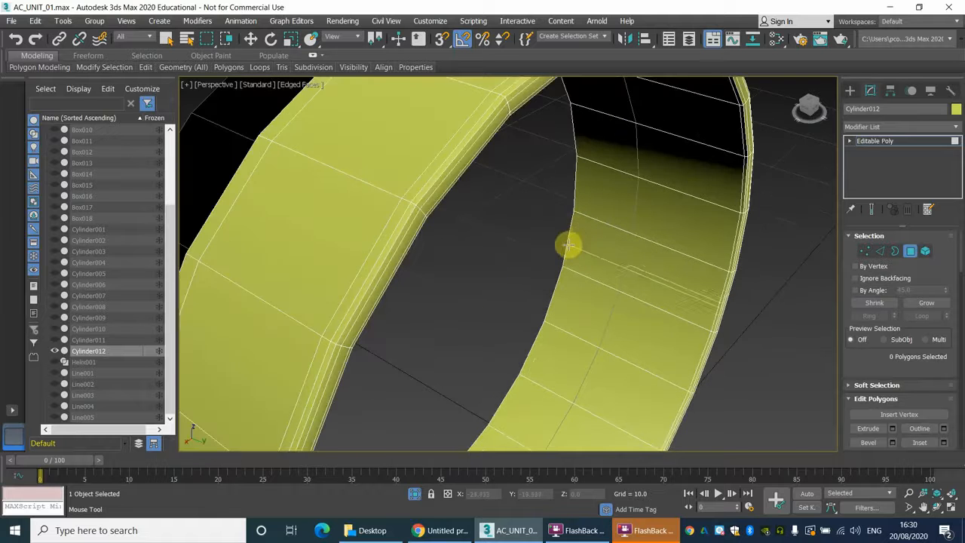
{"action": "scroll", "coordinate": [570, 244], "scroll_direction": "up", "scroll_amount": 5}
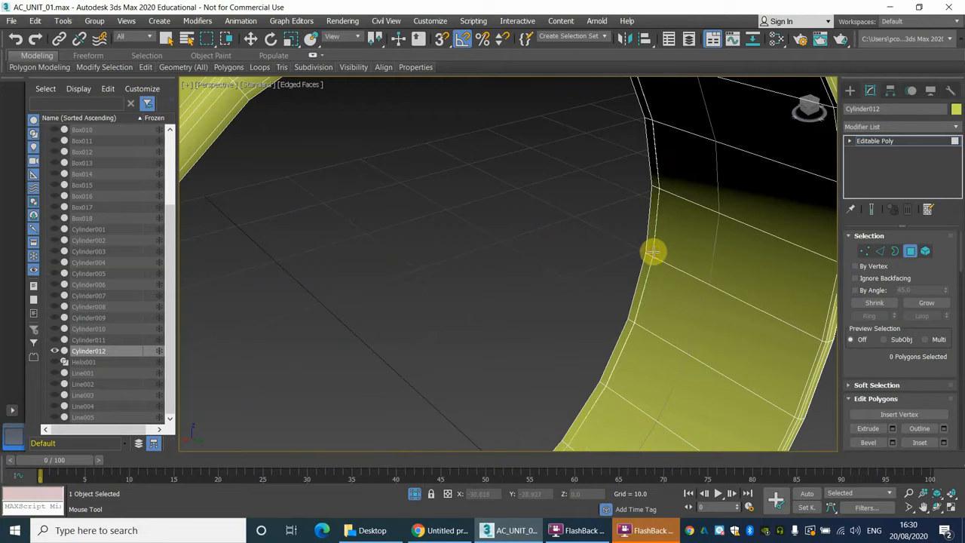
{"action": "left_click", "coordinate": [653, 252]}
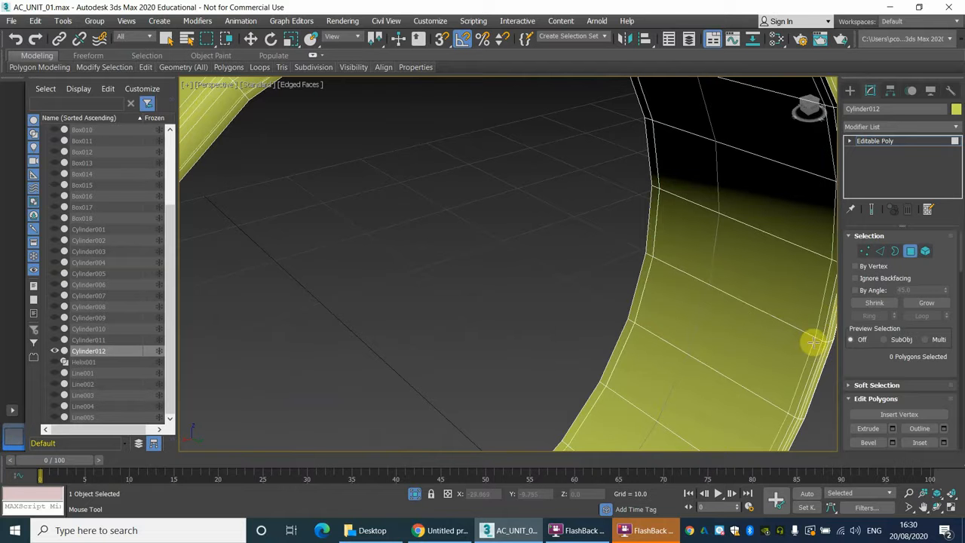
{"action": "scroll", "coordinate": [813, 342], "scroll_direction": "down", "scroll_amount": 5}
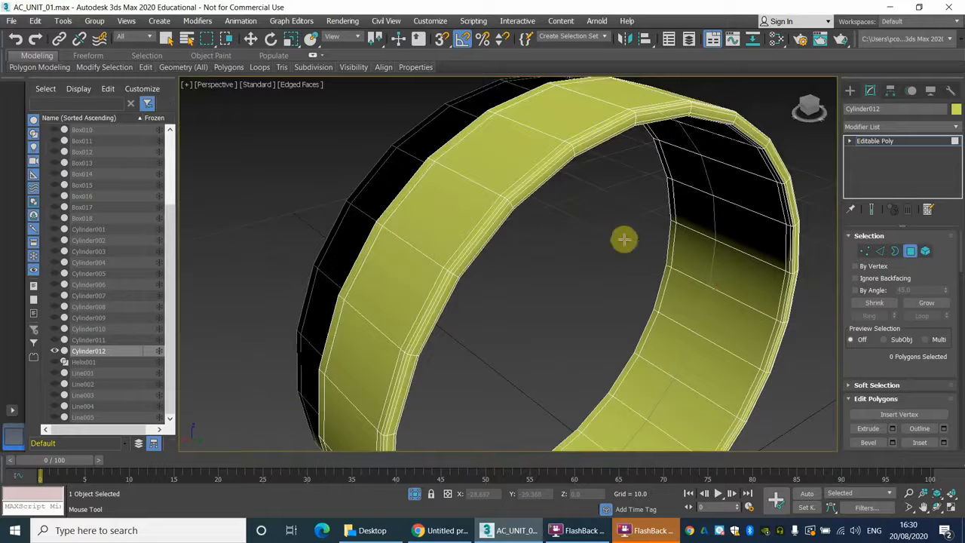
Add further SwiftLoop edge loops tight against both sides of the step between the ring's narrower rear band and outer band.
{"action": "middle_click_drag", "start_coordinate": [485, 192], "coordinate": [615, 177], "text": "alt"}
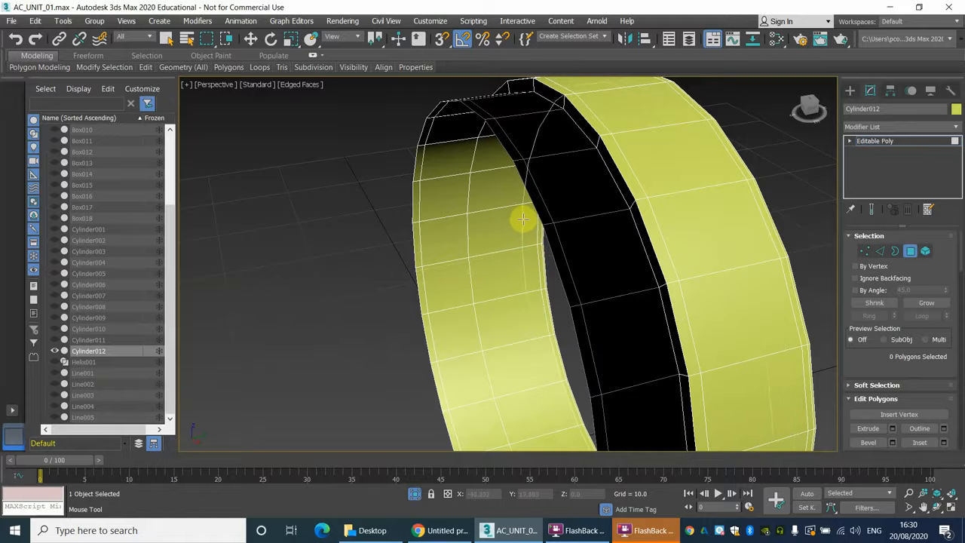
{"action": "scroll", "coordinate": [591, 200], "scroll_direction": "up", "scroll_amount": 2}
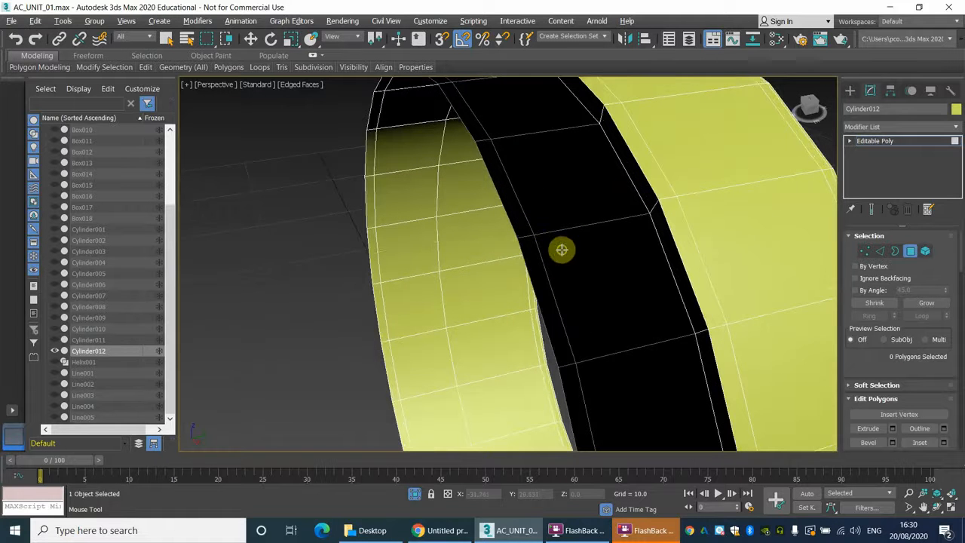
{"action": "middle_click_drag", "start_coordinate": [562, 250], "coordinate": [517, 233], "text": "alt"}
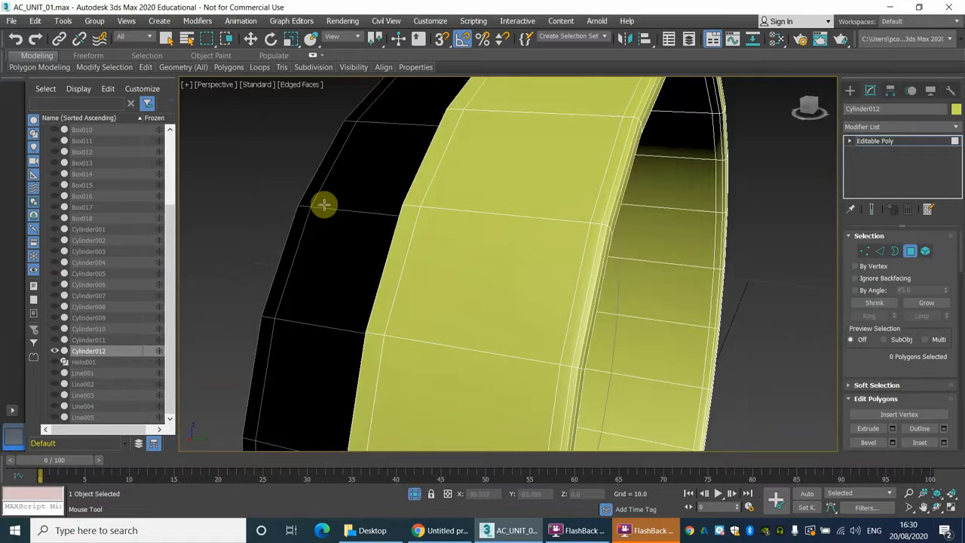
{"action": "scroll", "coordinate": [302, 203], "scroll_direction": "down", "scroll_amount": 2}
{"action": "middle_click_drag", "start_coordinate": [401, 231], "coordinate": [443, 185], "text": "alt"}
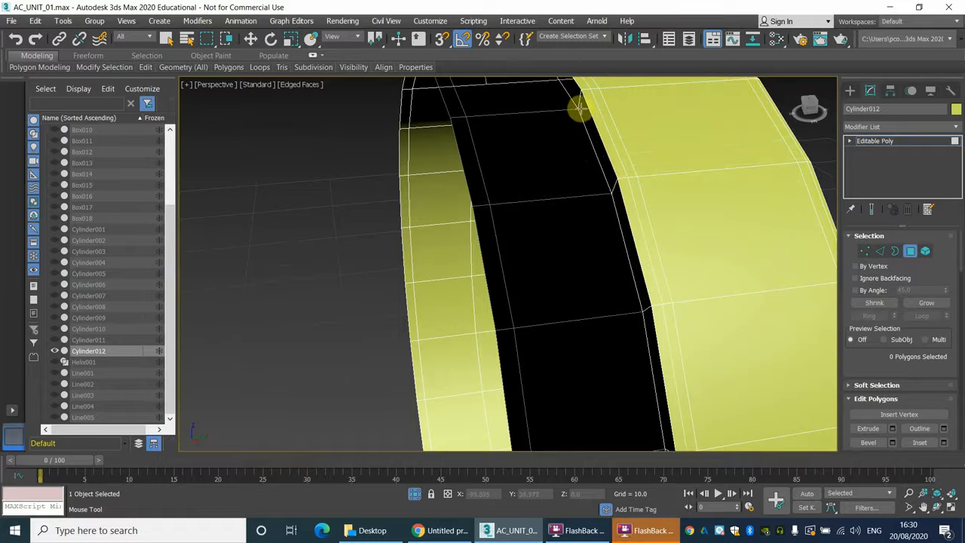
{"action": "scroll", "coordinate": [589, 128], "scroll_direction": "up", "scroll_amount": 2}
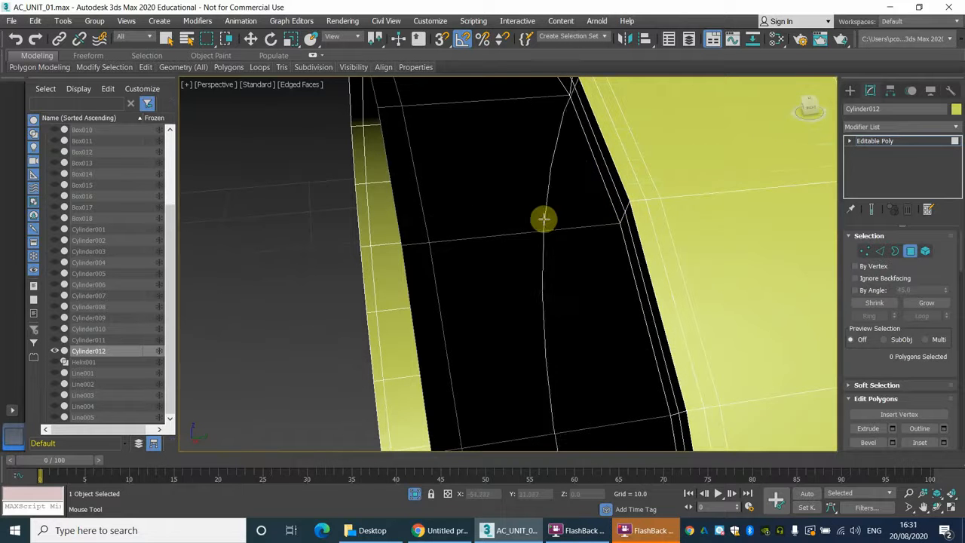
{"action": "scroll", "coordinate": [532, 198], "scroll_direction": "down", "scroll_amount": 5}
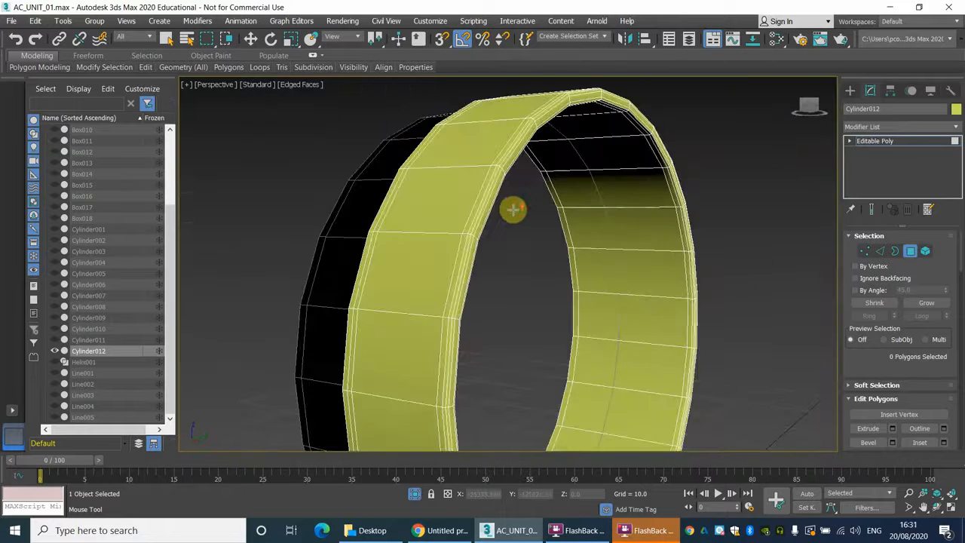
{"action": "middle_click_drag", "start_coordinate": [513, 209], "coordinate": [489, 225], "text": "alt"}
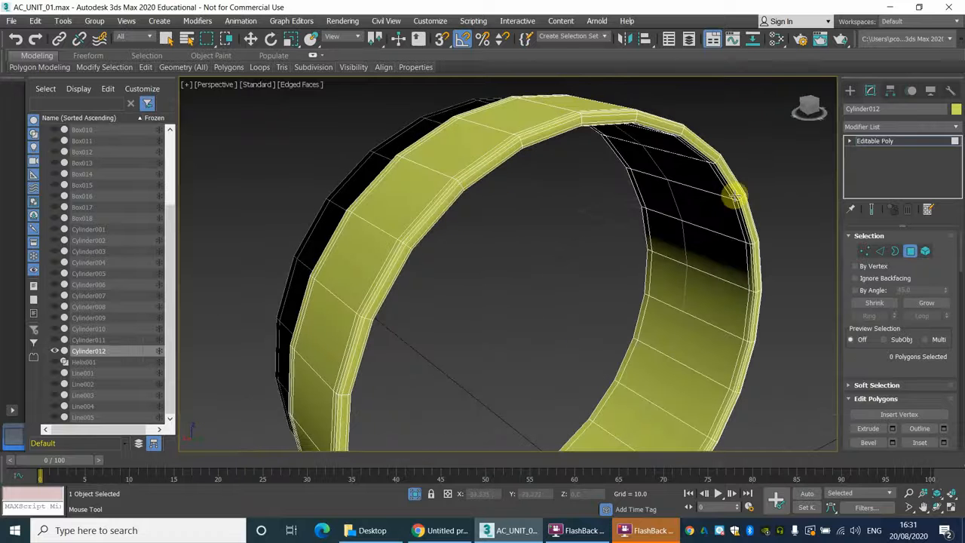
Apply a TurboSmooth modifier with 1 iteration to the ring and check its rims and step from several sides.
{"action": "left_click", "coordinate": [860, 127]}
{"action": "type", "text": "th"}
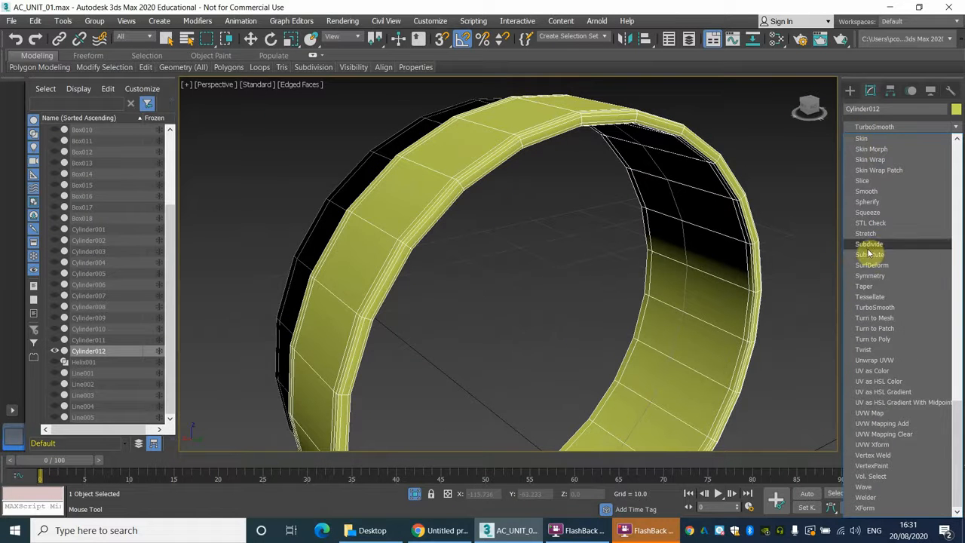
{"action": "left_click", "coordinate": [875, 307]}
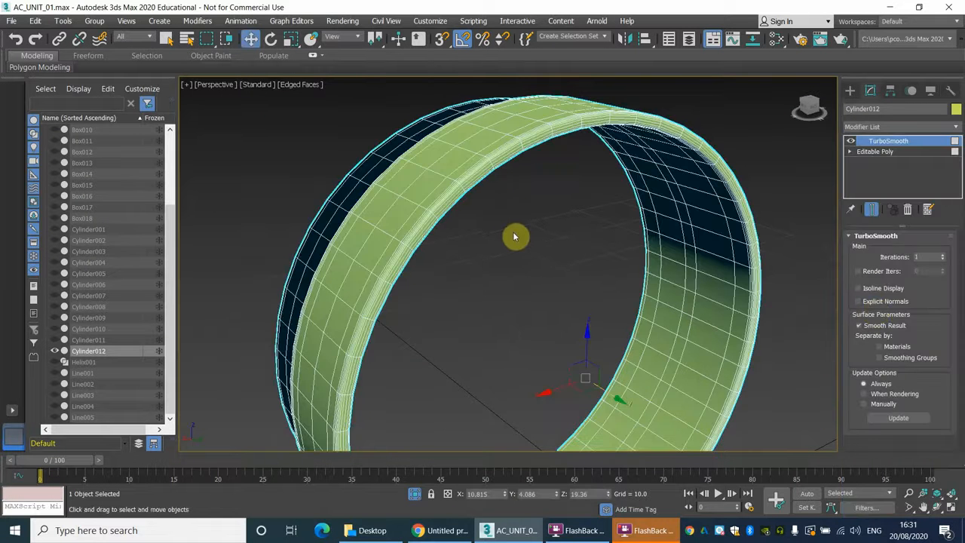
{"action": "scroll", "coordinate": [512, 236], "scroll_direction": "down", "scroll_amount": 3}
{"action": "scroll", "coordinate": [498, 235], "scroll_direction": "up", "scroll_amount": 5}
{"action": "middle_click_drag", "start_coordinate": [523, 224], "coordinate": [598, 191], "text": "alt"}
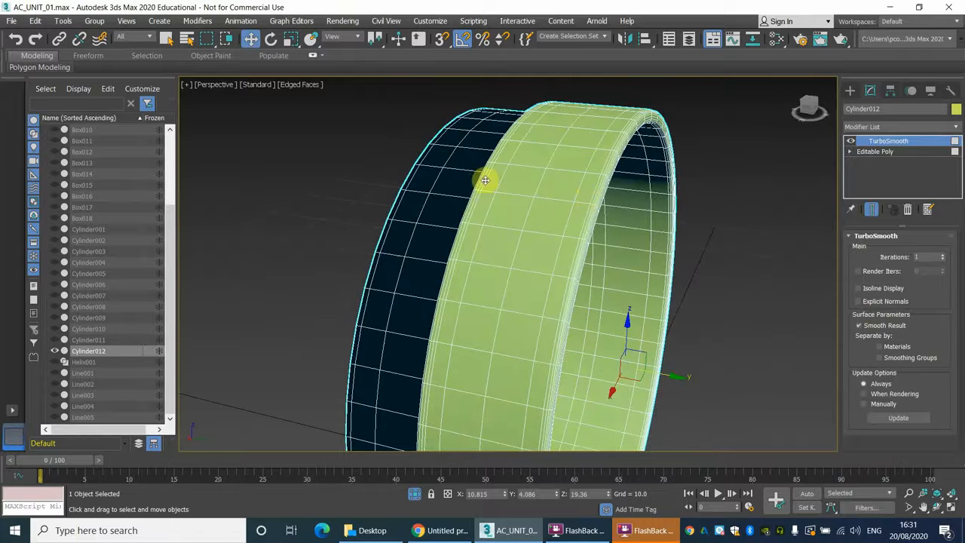
{"action": "middle_click_drag", "start_coordinate": [517, 179], "coordinate": [476, 191], "text": "alt"}
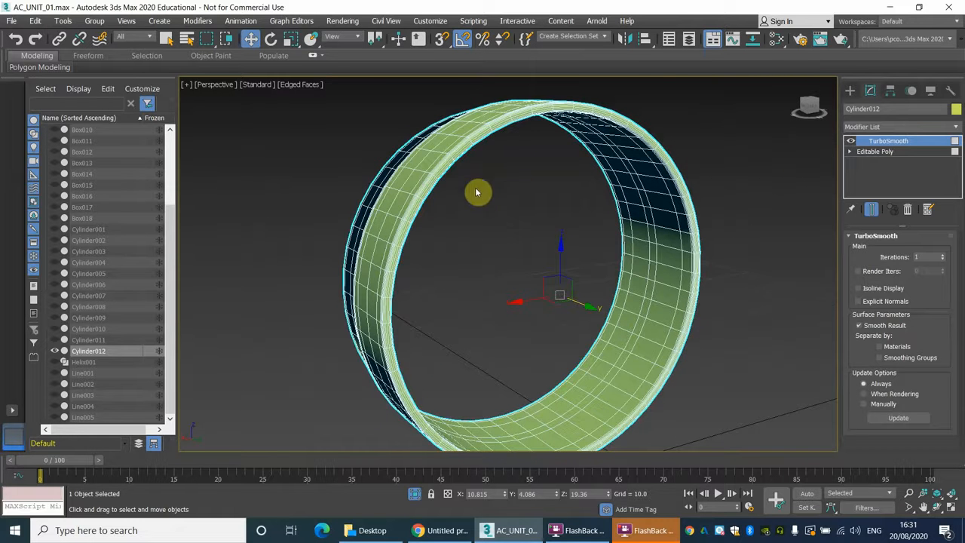
Render the Perspective view of the smoothed ring to check it, and close the render window.
{"action": "left_click", "coordinate": [343, 20]}
{"action": "left_click", "coordinate": [345, 42]}
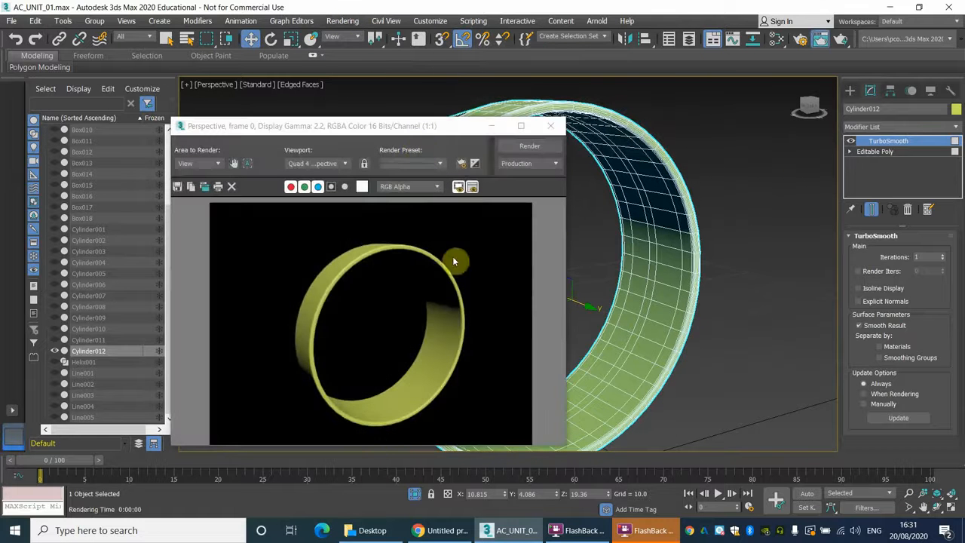
{"action": "left_click", "coordinate": [551, 125]}
{"action": "middle_click_drag", "start_coordinate": [554, 134], "coordinate": [473, 223], "text": "alt"}
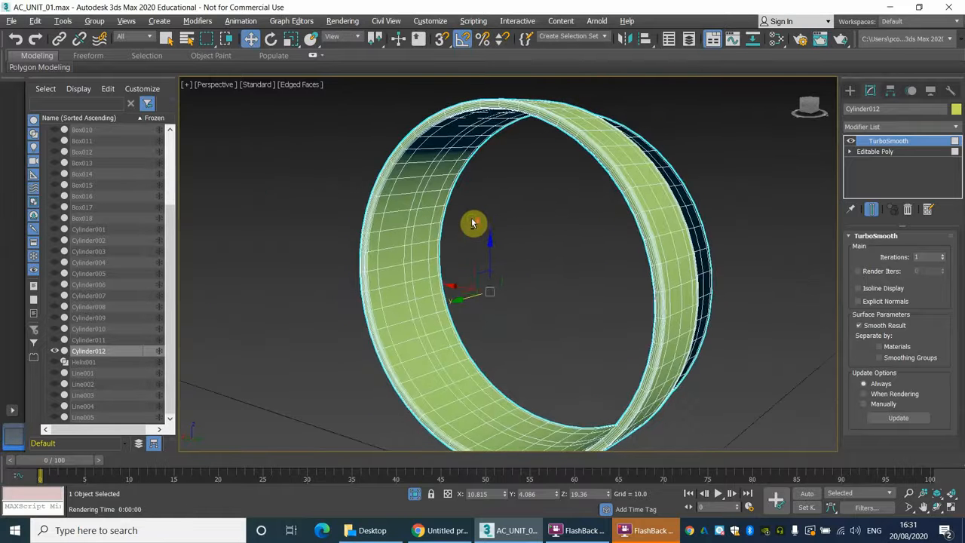
{"action": "scroll", "coordinate": [473, 223], "scroll_direction": "up", "scroll_amount": 3}
End the isolation to bring back the whole aircon unit, deselect the ring and check how it sits in the casing.
{"action": "left_click", "coordinate": [415, 495]}
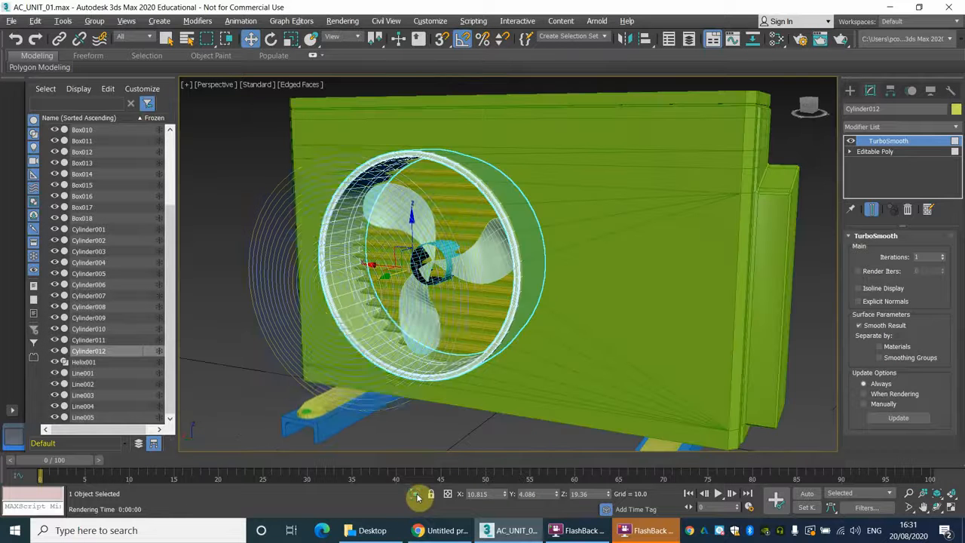
{"action": "left_click", "coordinate": [234, 190]}
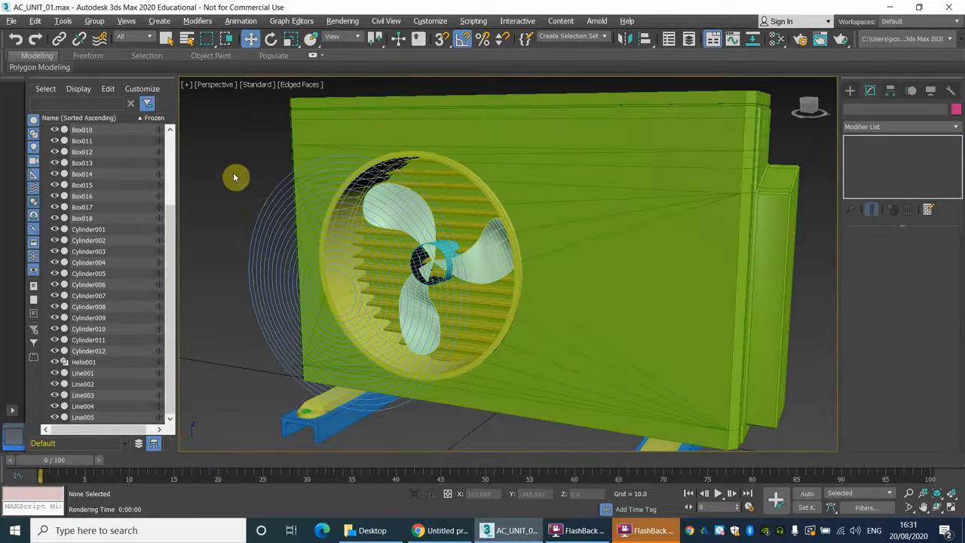
{"action": "scroll", "coordinate": [521, 275], "scroll_direction": "up", "scroll_amount": 5}
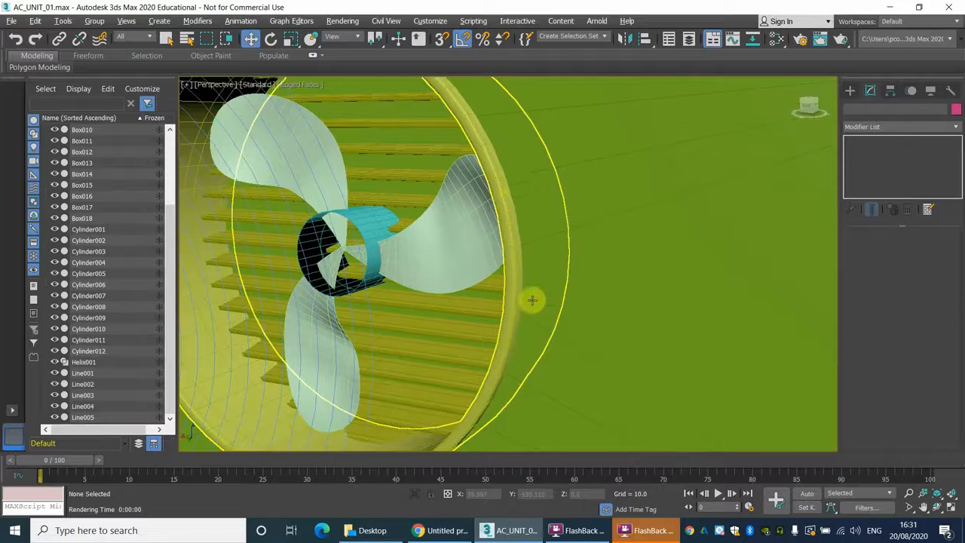
{"action": "scroll", "coordinate": [532, 299], "scroll_direction": "down", "scroll_amount": 8}
{"action": "middle_click_drag", "start_coordinate": [531, 239], "coordinate": [512, 192]}
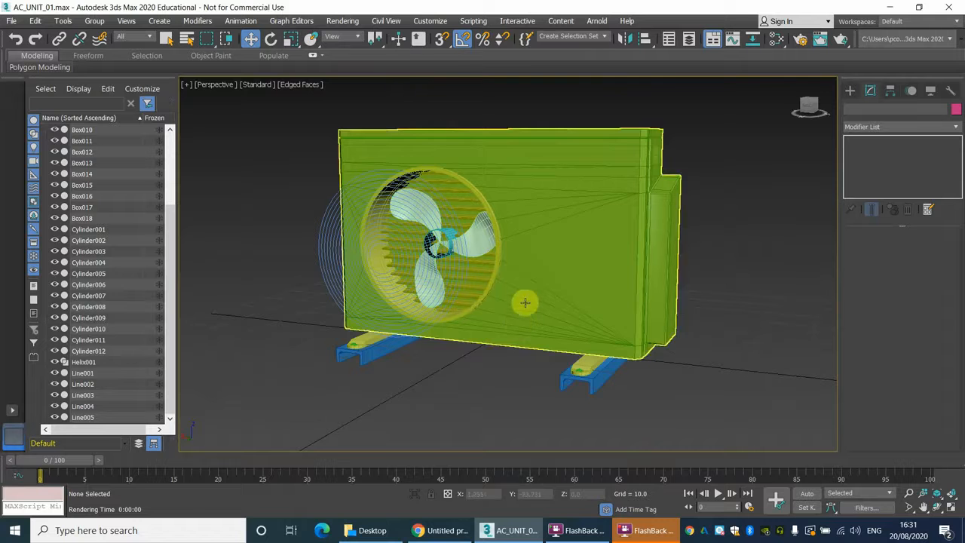
Apply a Sweep modifier to the spiral helix in front of the fan, using the built-in Pipe section.
{"action": "scroll", "coordinate": [528, 279], "scroll_direction": "up", "scroll_amount": 5}
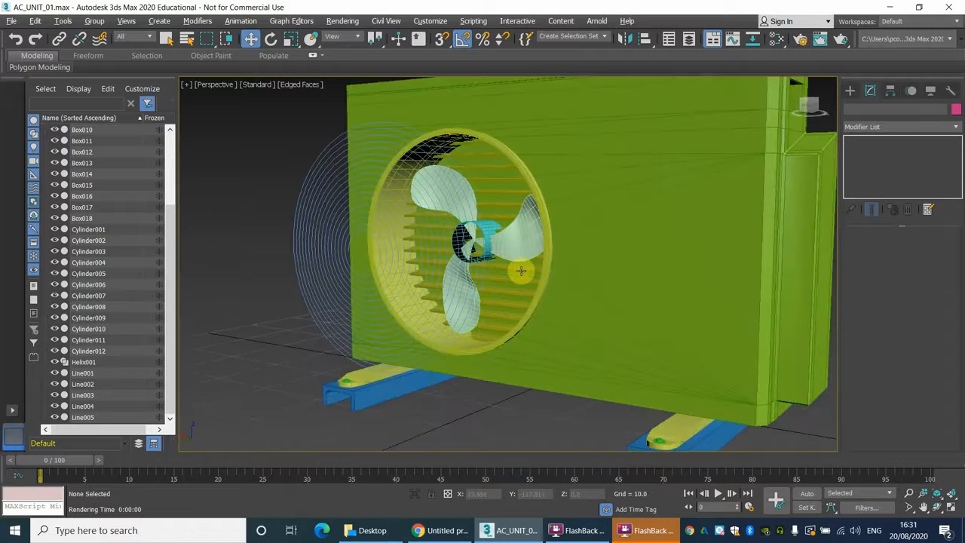
{"action": "middle_click_drag", "start_coordinate": [550, 245], "coordinate": [478, 282], "text": "alt"}
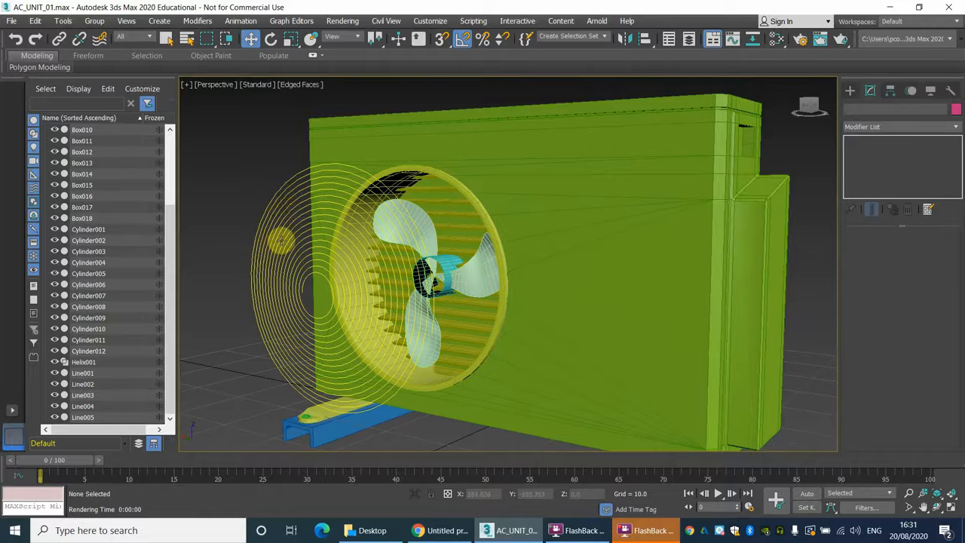
{"action": "left_click", "coordinate": [279, 239]}
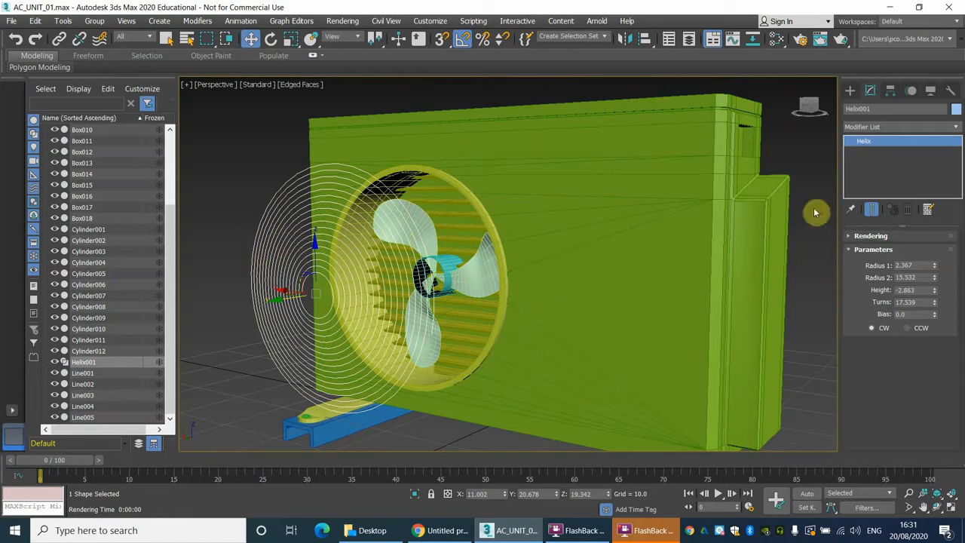
{"action": "left_click", "coordinate": [860, 127]}
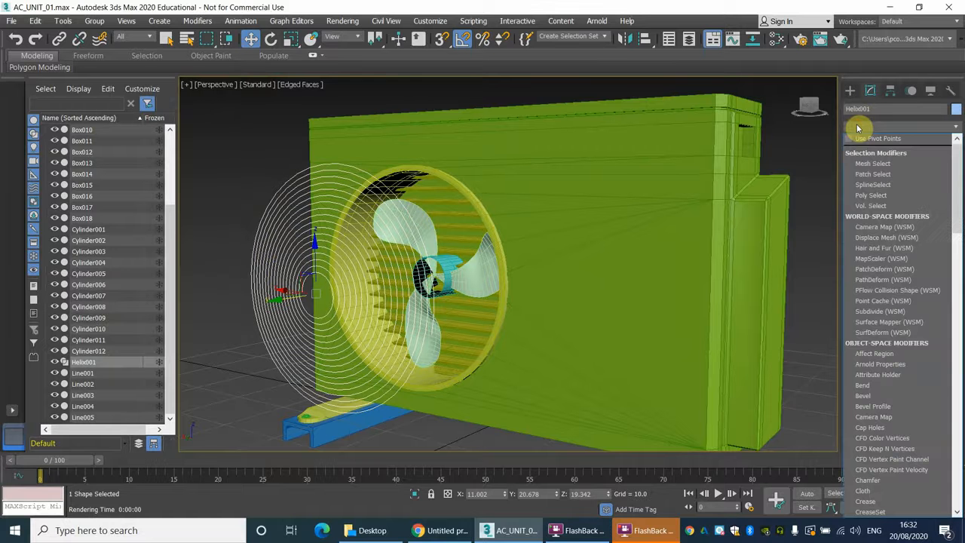
{"action": "type", "text": "sw"}
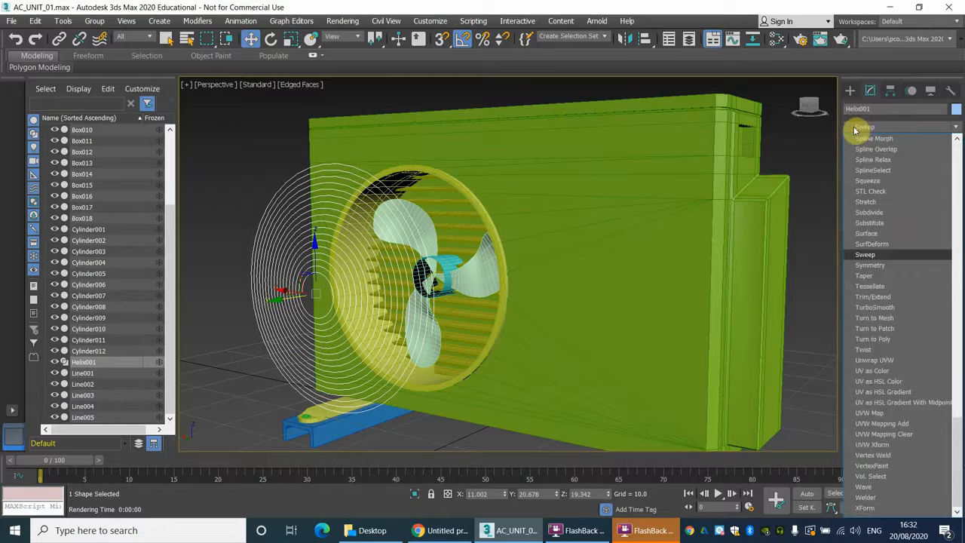
{"action": "left_click", "coordinate": [864, 256]}
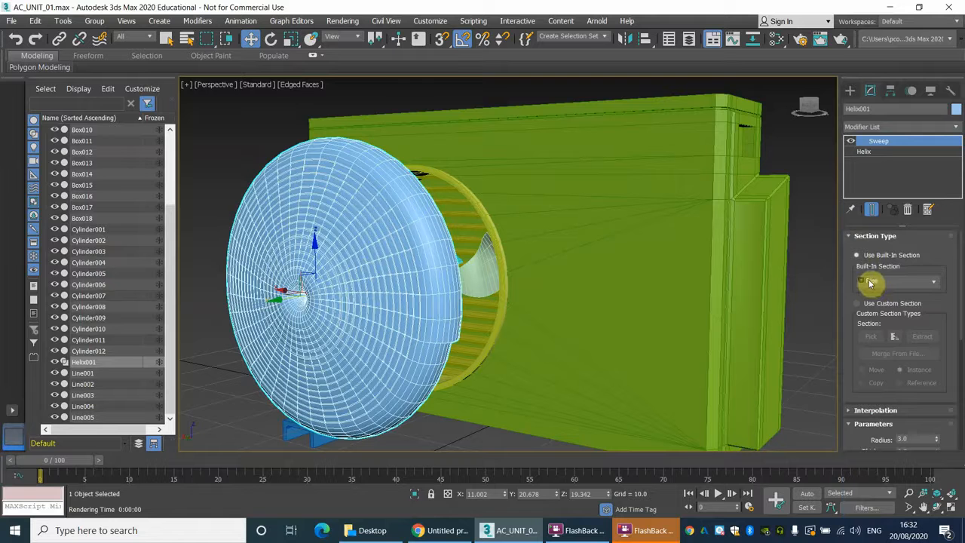
{"action": "left_click", "coordinate": [871, 282]}
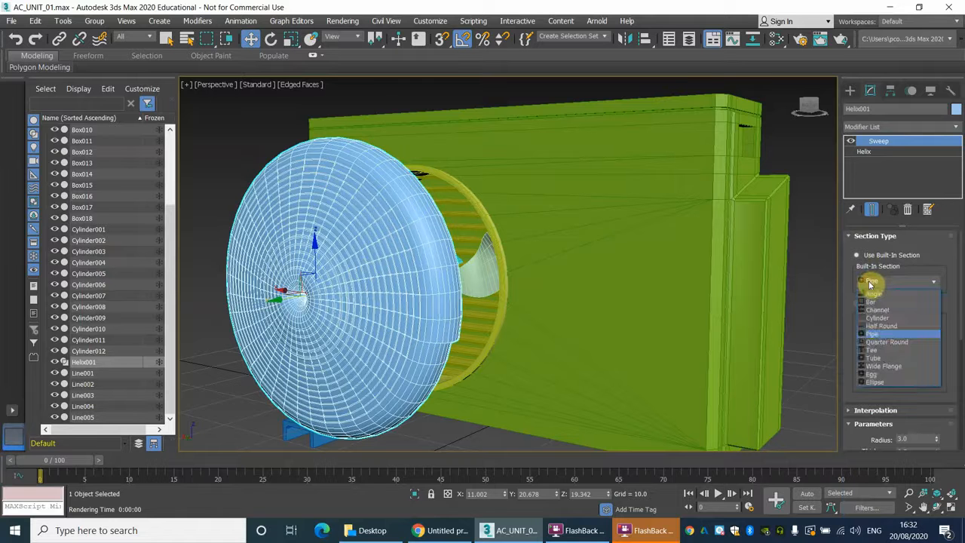
{"action": "left_click", "coordinate": [872, 337]}
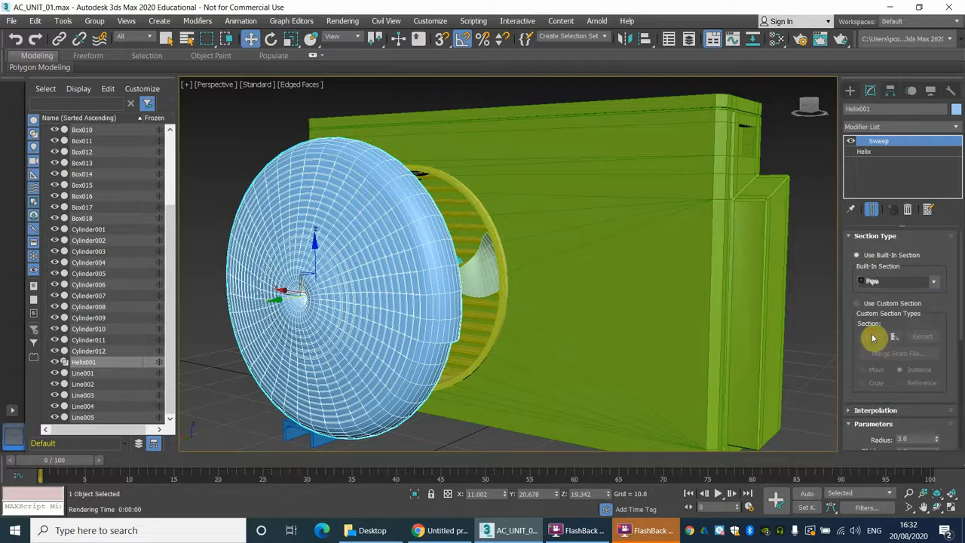
Reduce the sweep's pipe radius to 0.15 and check the thinner spiral grille from the side with it deselected.
{"action": "scroll", "coordinate": [848, 398], "scroll_direction": "down", "scroll_amount": 5}
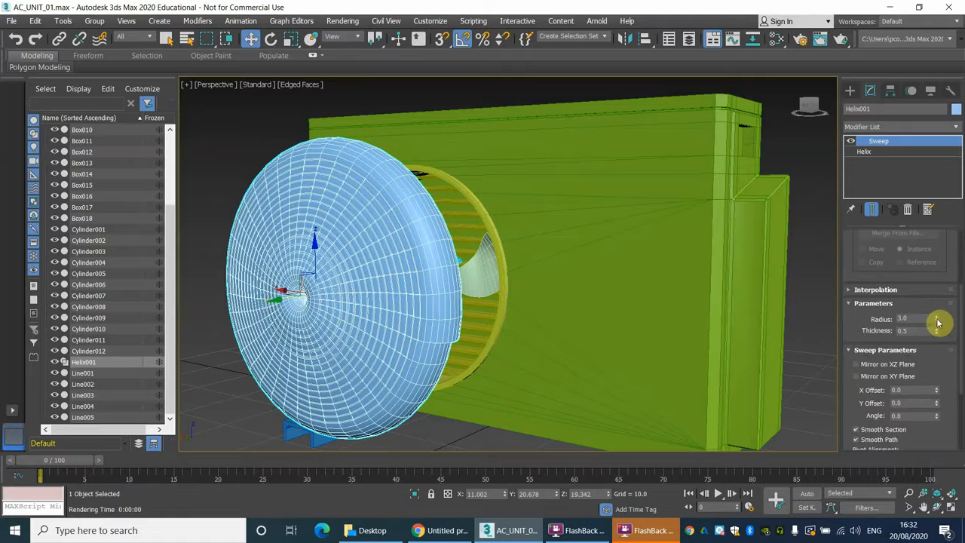
{"action": "left_click", "coordinate": [939, 323]}
{"action": "left_click_drag", "start_coordinate": [935, 323], "coordinate": [894, 367]}
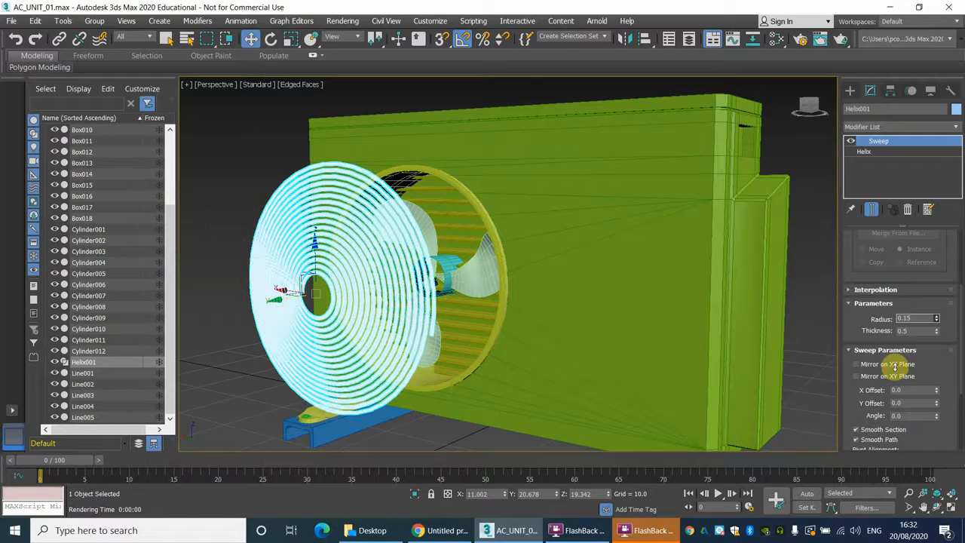
{"action": "middle_click_drag", "start_coordinate": [317, 235], "coordinate": [430, 247], "text": "alt"}
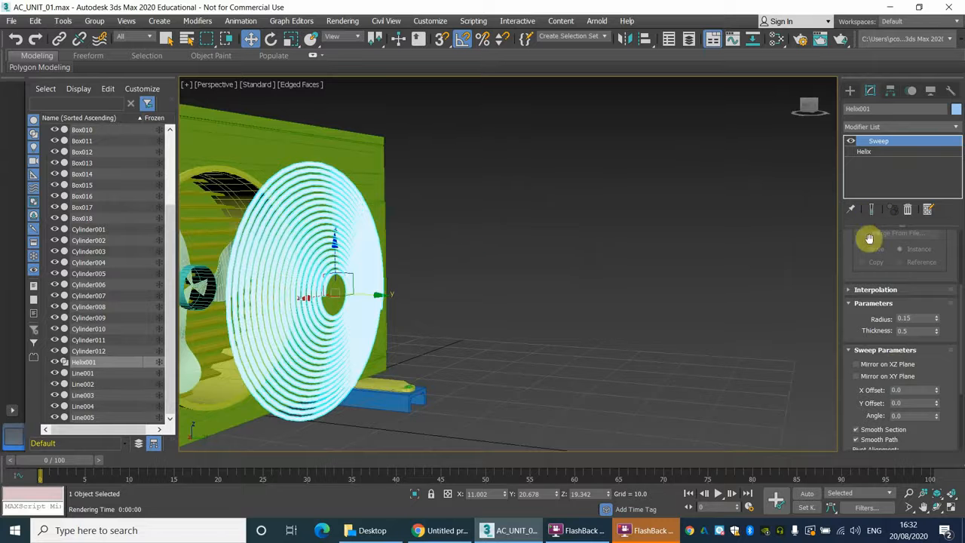
{"action": "left_click", "coordinate": [464, 272]}
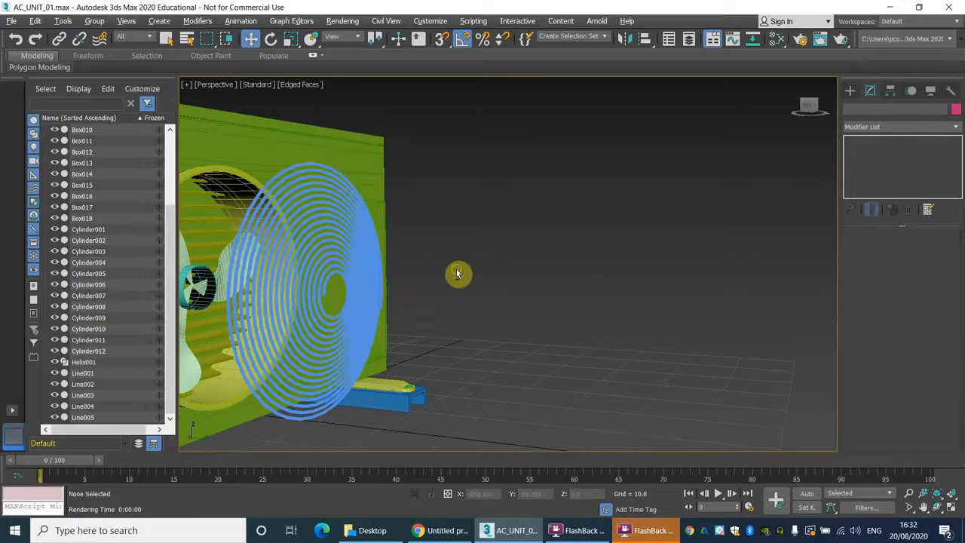
Increase the spiral grille's pipe radius to 0.2 and compare its thickness with the fan opening.
{"action": "mouse_move", "coordinate": [458, 273]}
{"action": "middle_mouse_down", "text": "alt"}
{"action": "mouse_move", "coordinate": [425, 287]}
{"action": "mouse_move", "coordinate": [444, 265]}
{"action": "middle_mouse_up", "text": "alt"}
{"action": "left_click", "coordinate": [501, 272]}
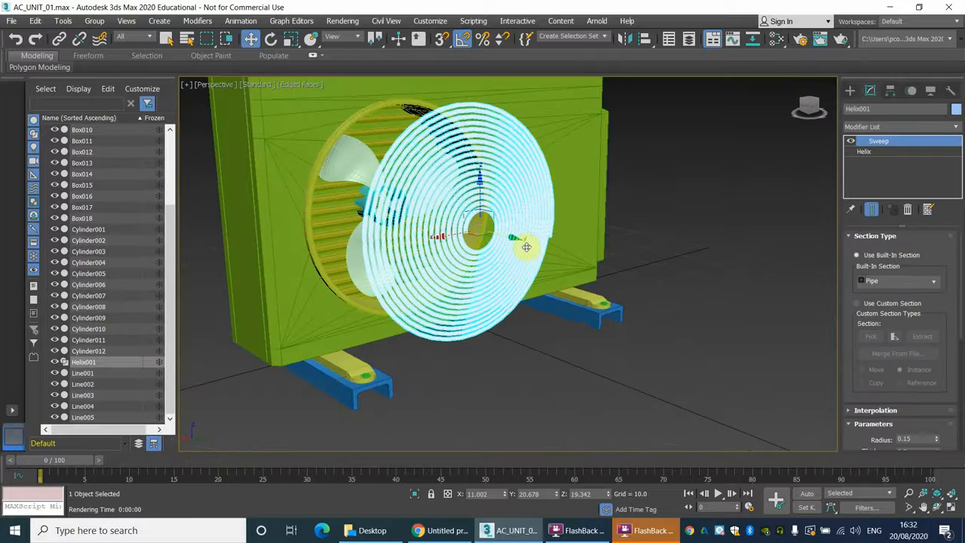
{"action": "middle_click_drag", "start_coordinate": [526, 247], "coordinate": [443, 236], "text": "alt"}
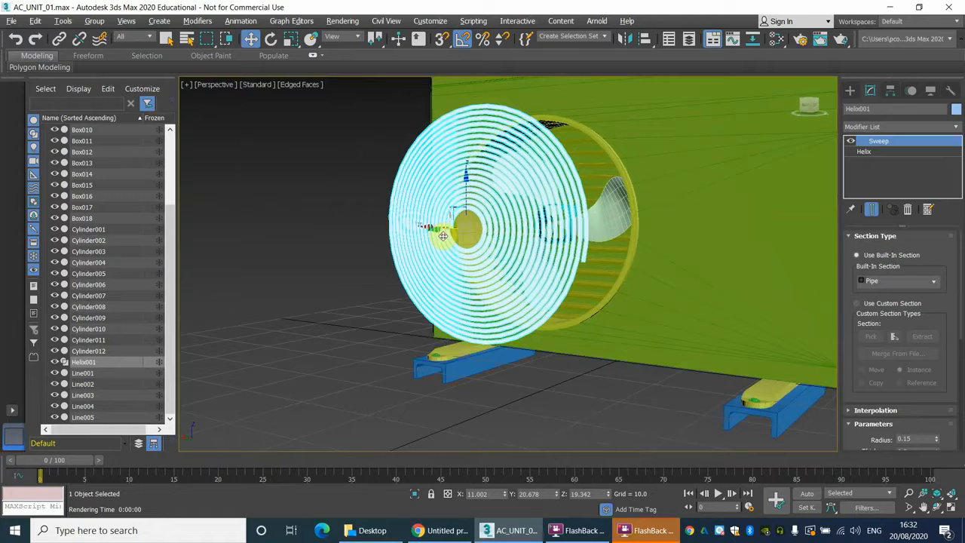
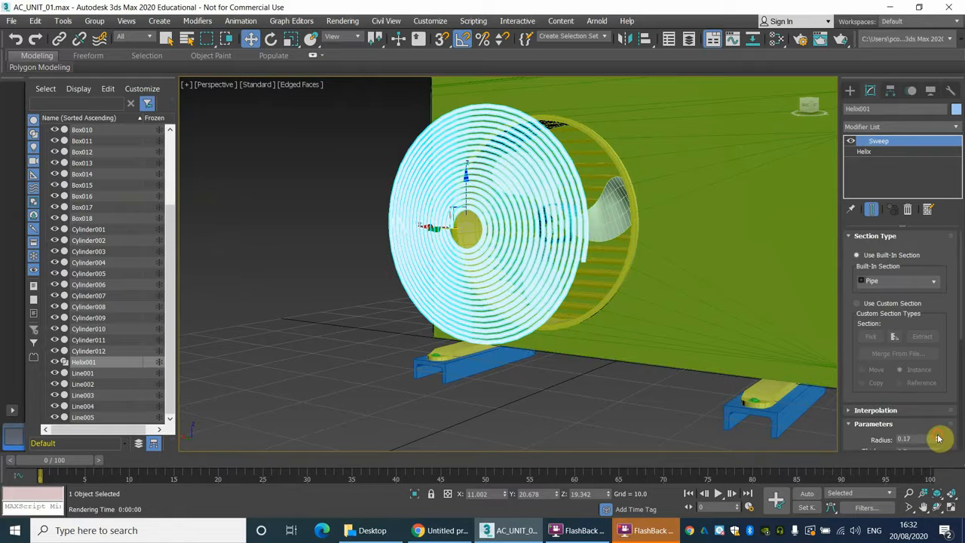
{"action": "left_click", "coordinate": [360, 264]}
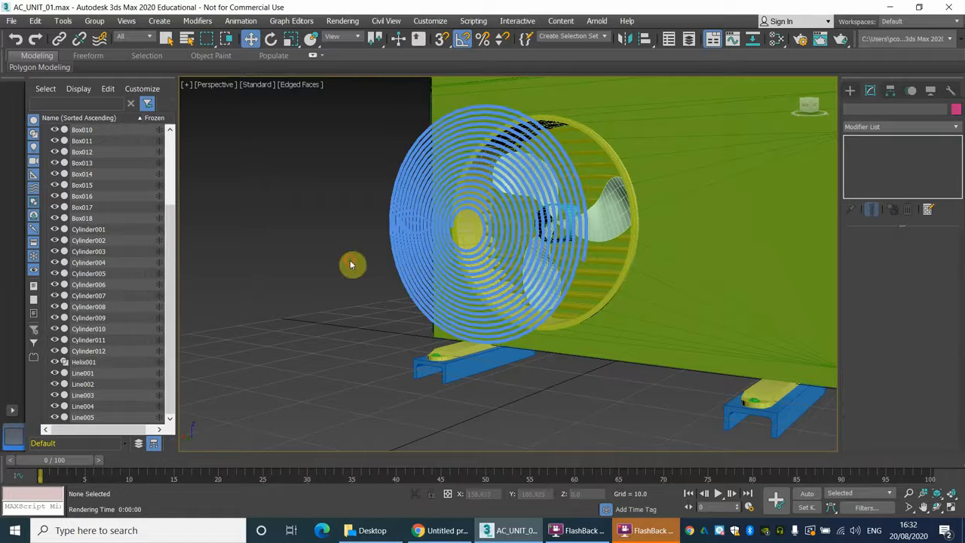
{"action": "left_click", "coordinate": [531, 221]}
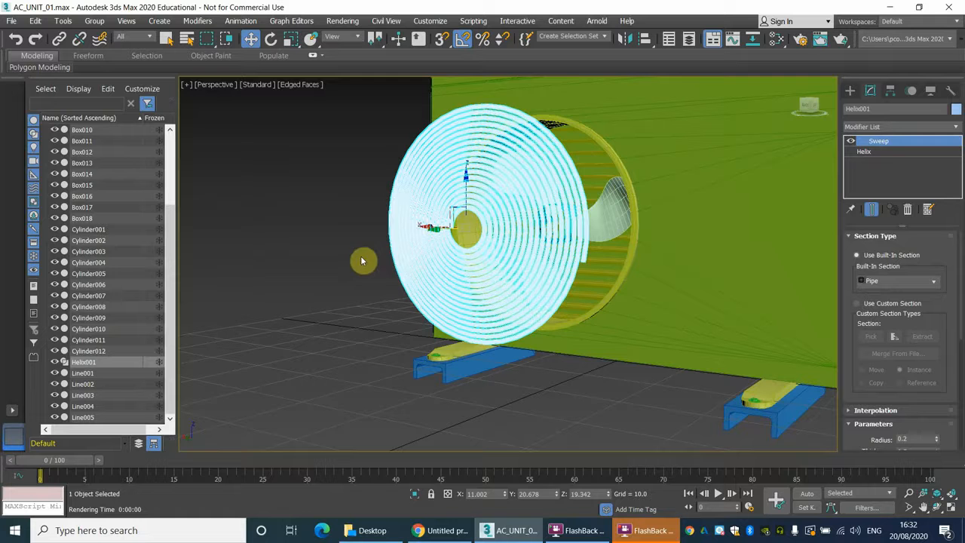
Move the spiral grille back along Y to about 7.06, against the front of the fan ring.
{"action": "left_click_drag", "start_coordinate": [437, 230], "coordinate": [484, 230]}
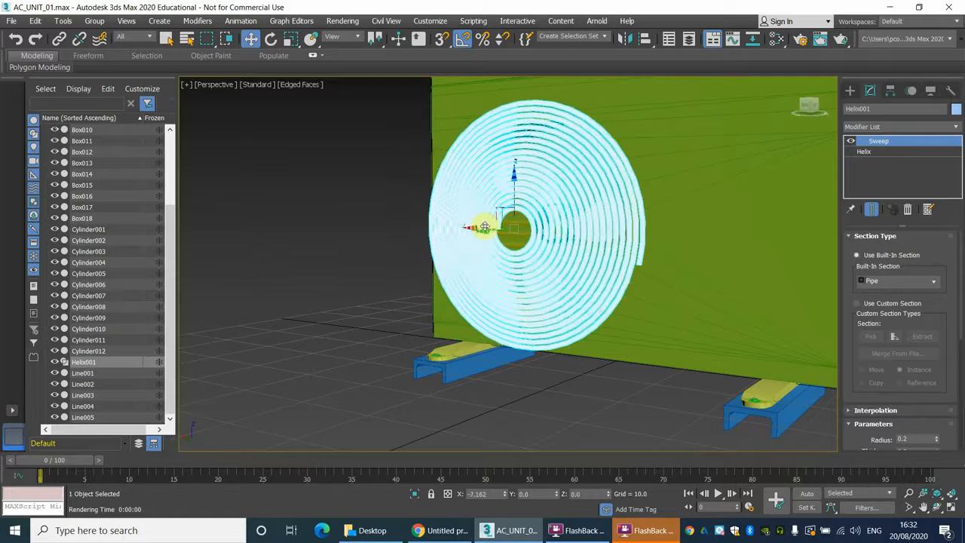
{"action": "key", "text": "ctrl+z"}
{"action": "middle_click_drag", "start_coordinate": [458, 234], "coordinate": [533, 233], "text": "alt"}
{"action": "left_click_drag", "start_coordinate": [530, 234], "coordinate": [440, 224]}
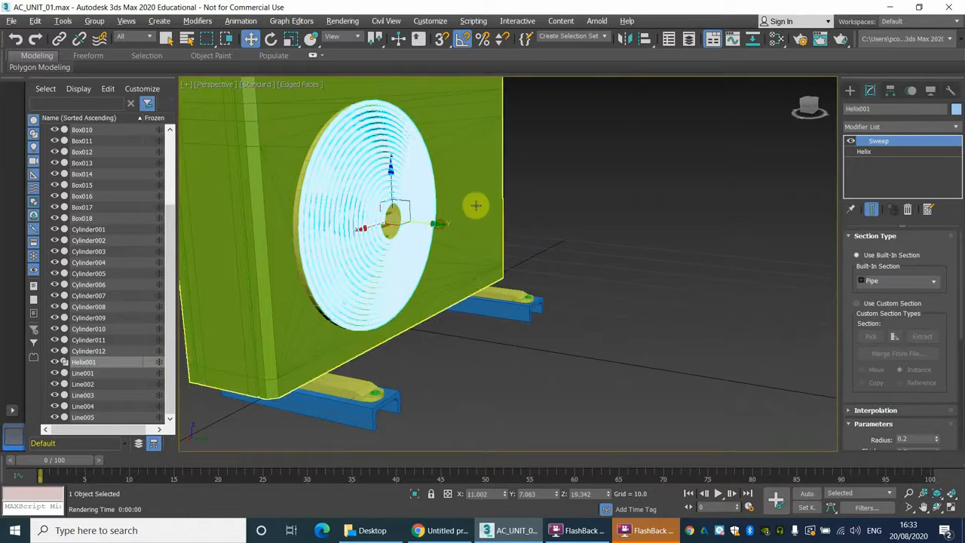
Check the spiral's outer end against the ring and nudge the grille further in along Y to about 6.84.
{"action": "middle_click_drag", "start_coordinate": [474, 204], "coordinate": [401, 193], "text": "alt"}
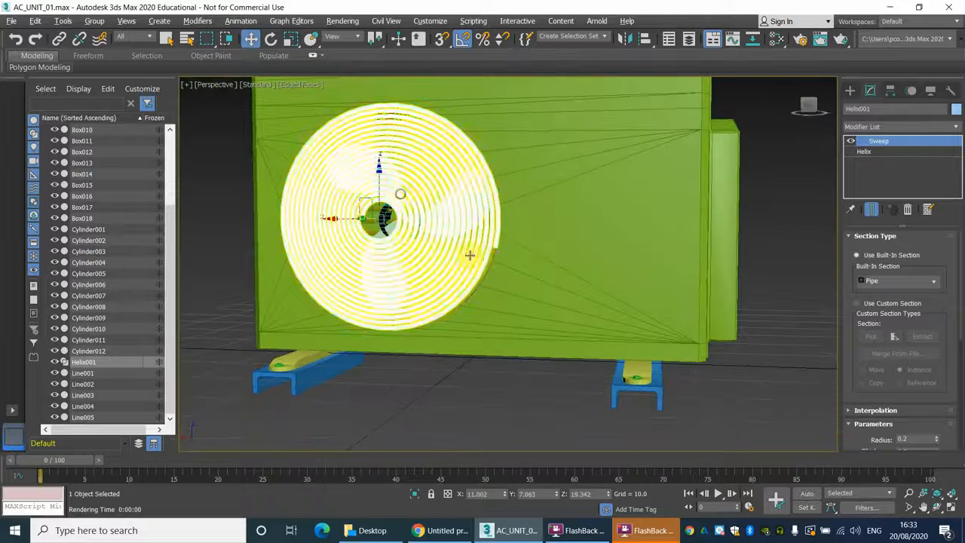
{"action": "scroll", "coordinate": [465, 250], "scroll_direction": "up", "scroll_amount": 4}
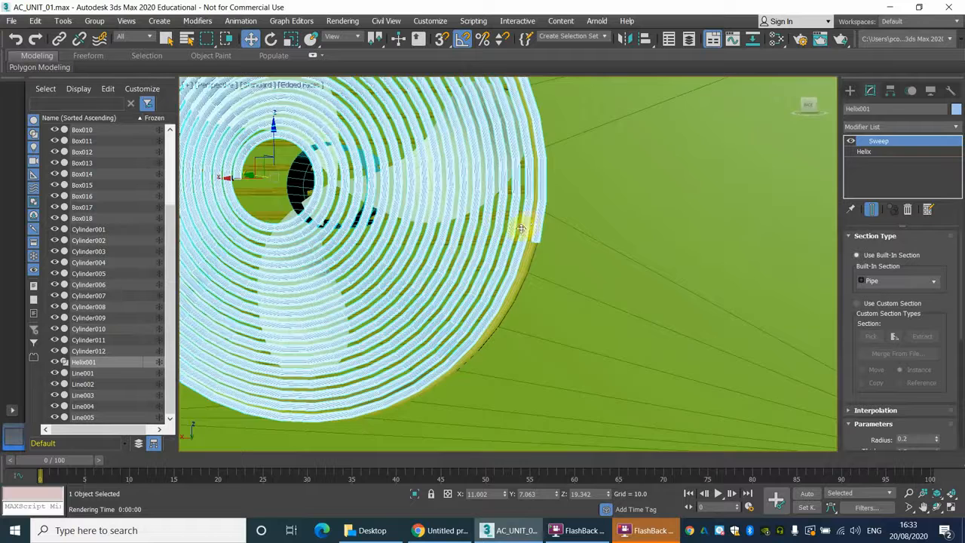
{"action": "scroll", "coordinate": [521, 229], "scroll_direction": "up", "scroll_amount": 8}
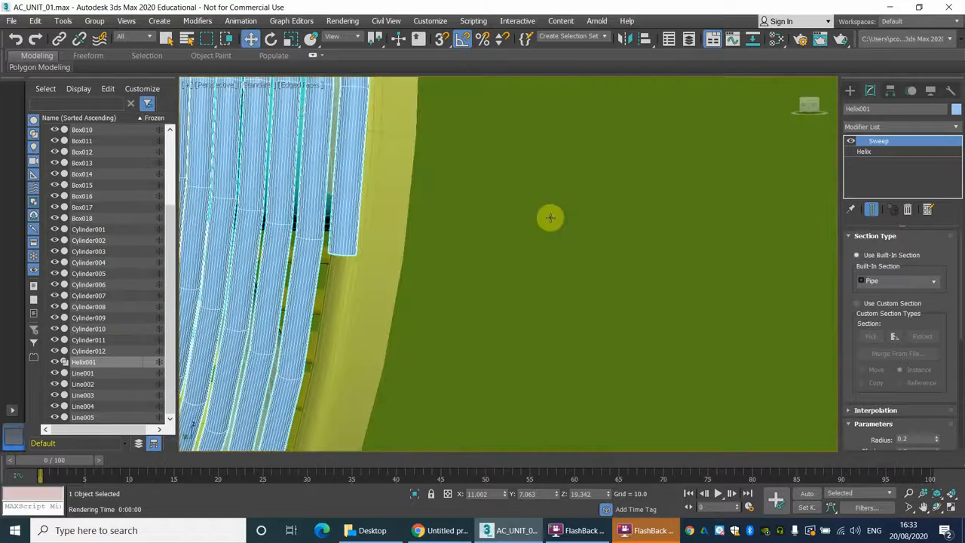
{"action": "scroll", "coordinate": [374, 246], "scroll_direction": "down", "scroll_amount": 6}
{"action": "middle_click_drag", "start_coordinate": [388, 251], "coordinate": [238, 235], "text": "alt"}
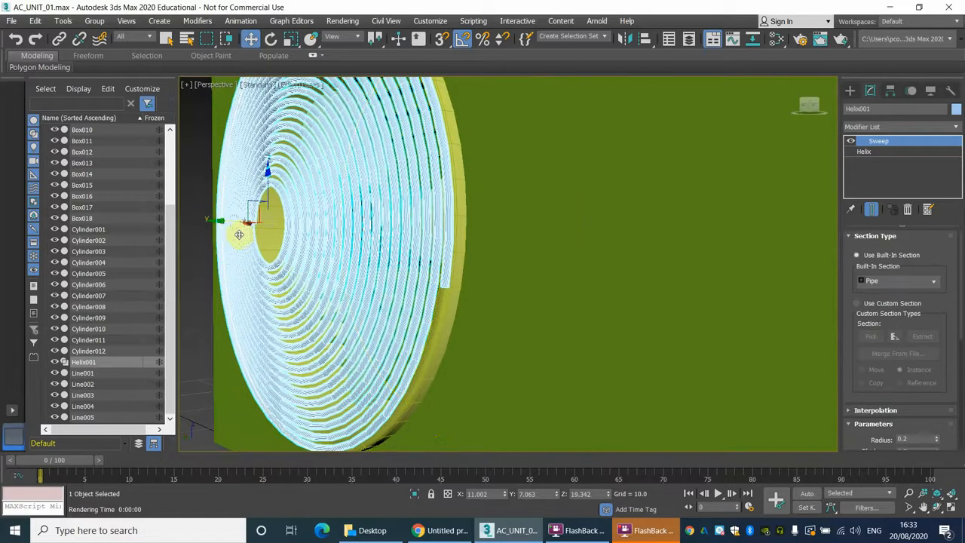
{"action": "left_click_drag", "start_coordinate": [217, 220], "coordinate": [220, 218]}
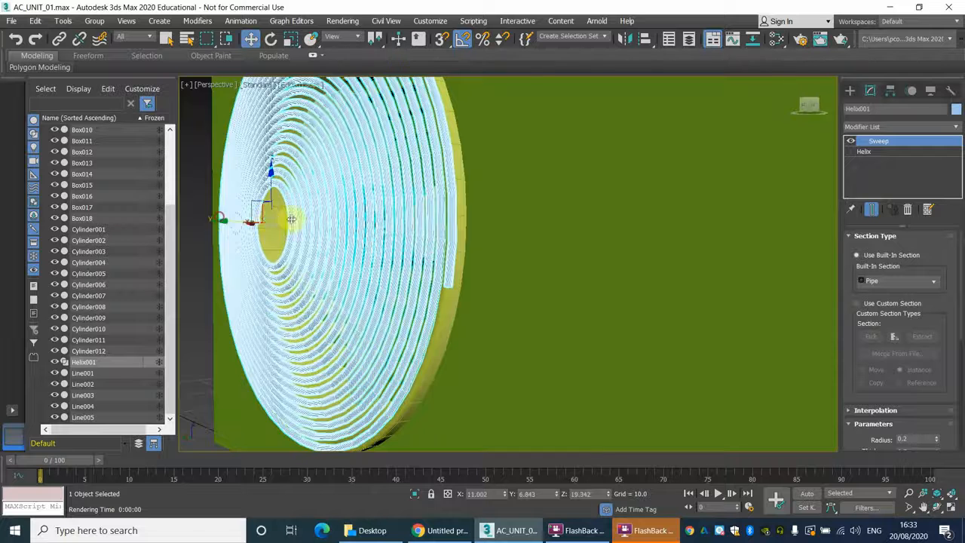
Scale the spiral grille uniformly to about 97% so its outer turn fits within the fan ring.
{"action": "middle_click_drag", "start_coordinate": [291, 220], "coordinate": [446, 223], "text": "alt"}
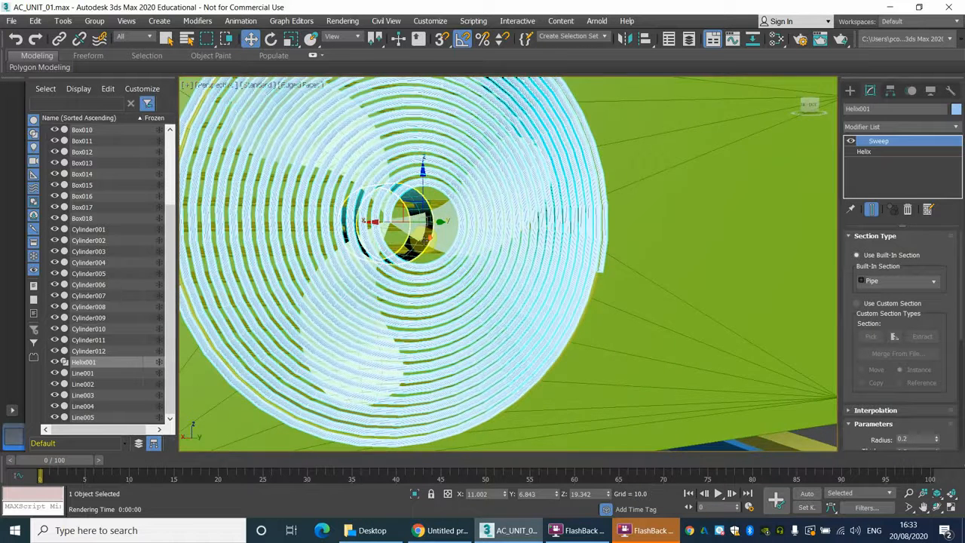
{"action": "scroll", "coordinate": [428, 224], "scroll_direction": "down", "scroll_amount": 3}
{"action": "right_click", "coordinate": [426, 230]}
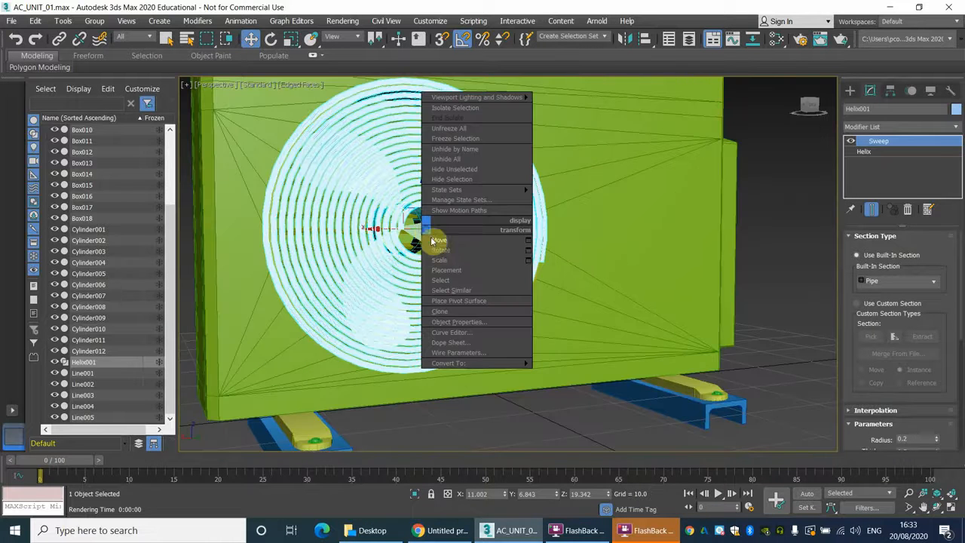
{"action": "left_click", "coordinate": [440, 260]}
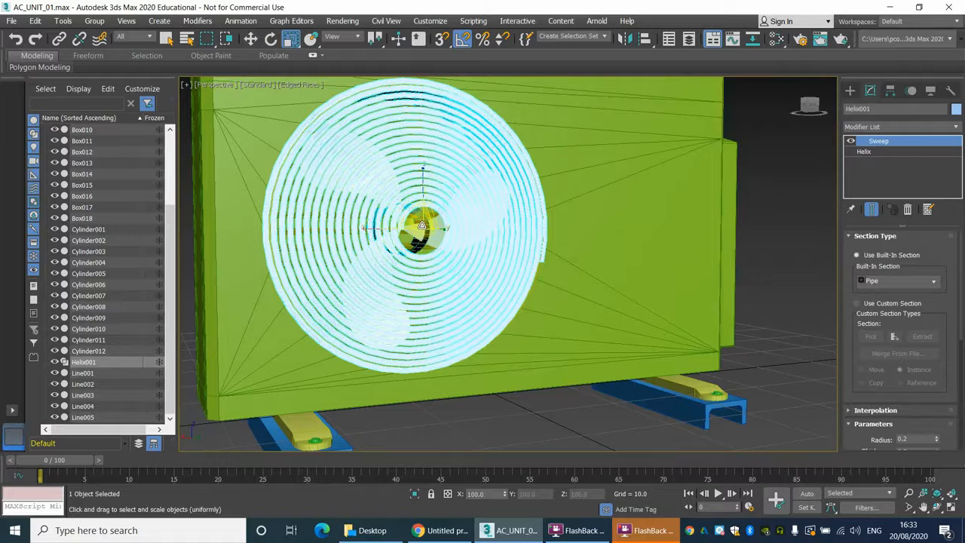
{"action": "left_click_drag", "start_coordinate": [422, 225], "coordinate": [423, 228]}
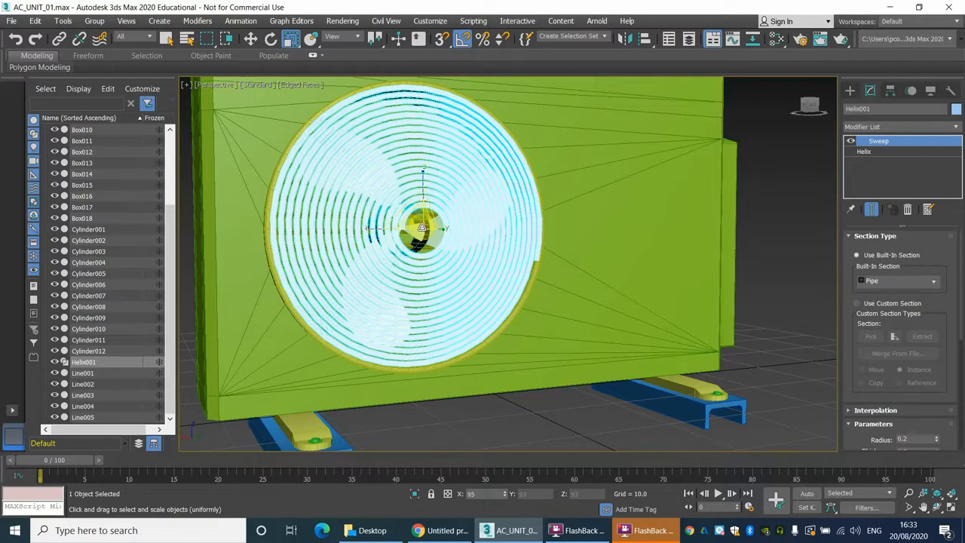
{"action": "middle_click_drag", "start_coordinate": [546, 266], "coordinate": [508, 264], "text": "alt"}
{"action": "scroll", "coordinate": [505, 272], "scroll_direction": "up", "scroll_amount": 2}
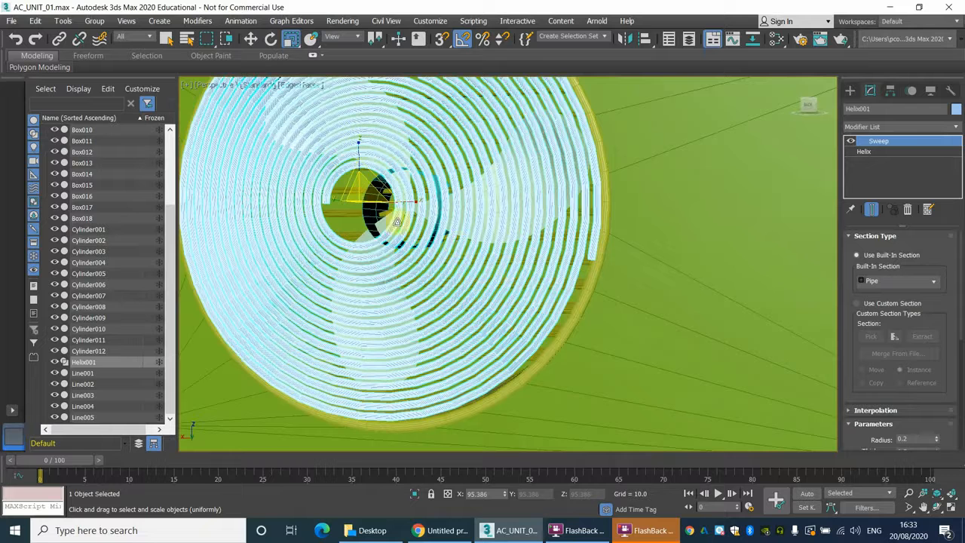
{"action": "left_click_drag", "start_coordinate": [361, 199], "coordinate": [362, 194]}
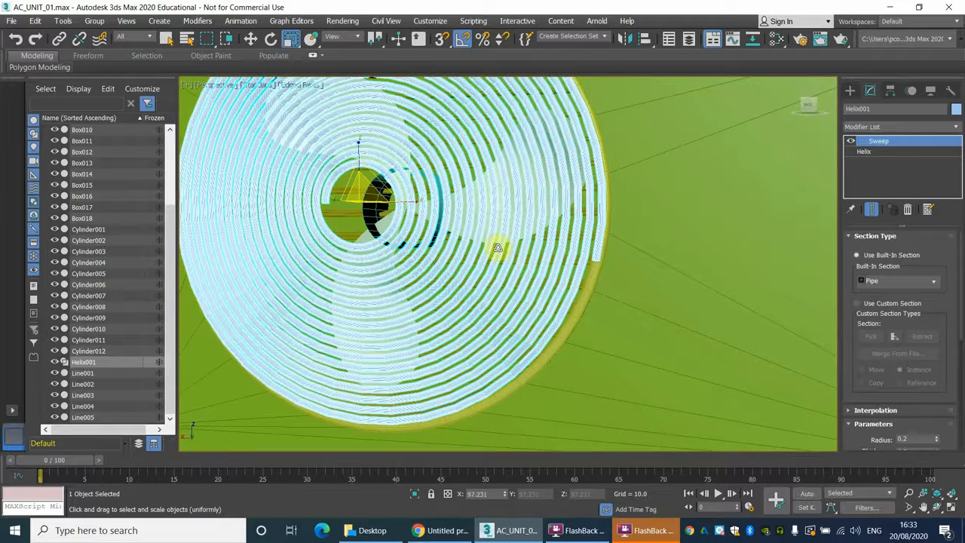
Examine how the scaled grille's outer turn and open end meet the fan ring, up close and from several angles.
{"action": "scroll", "coordinate": [498, 248], "scroll_direction": "down", "scroll_amount": 3}
{"action": "middle_click_drag", "start_coordinate": [500, 248], "coordinate": [520, 240], "text": "alt"}
{"action": "scroll", "coordinate": [513, 241], "scroll_direction": "up", "scroll_amount": 5}
{"action": "scroll", "coordinate": [558, 243], "scroll_direction": "up", "scroll_amount": 6}
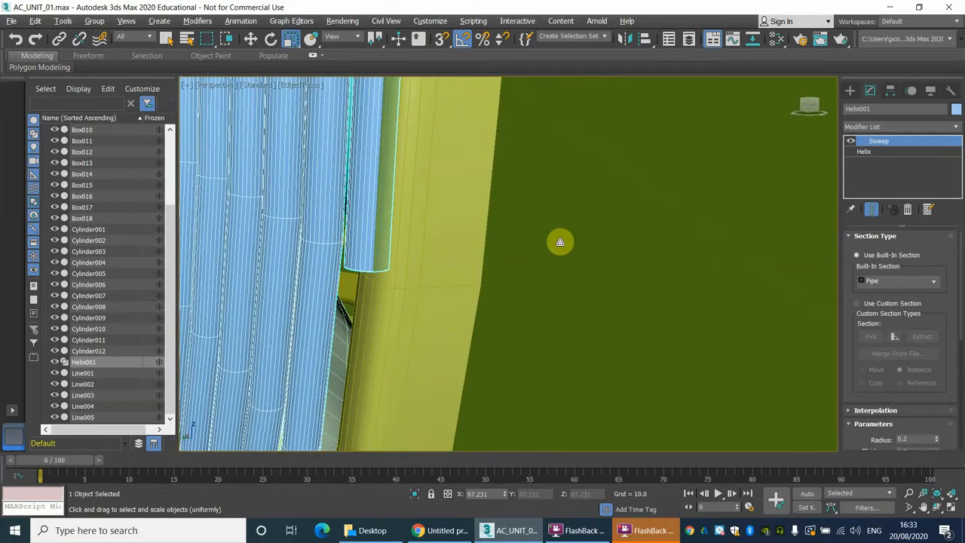
{"action": "scroll", "coordinate": [560, 242], "scroll_direction": "down", "scroll_amount": 7}
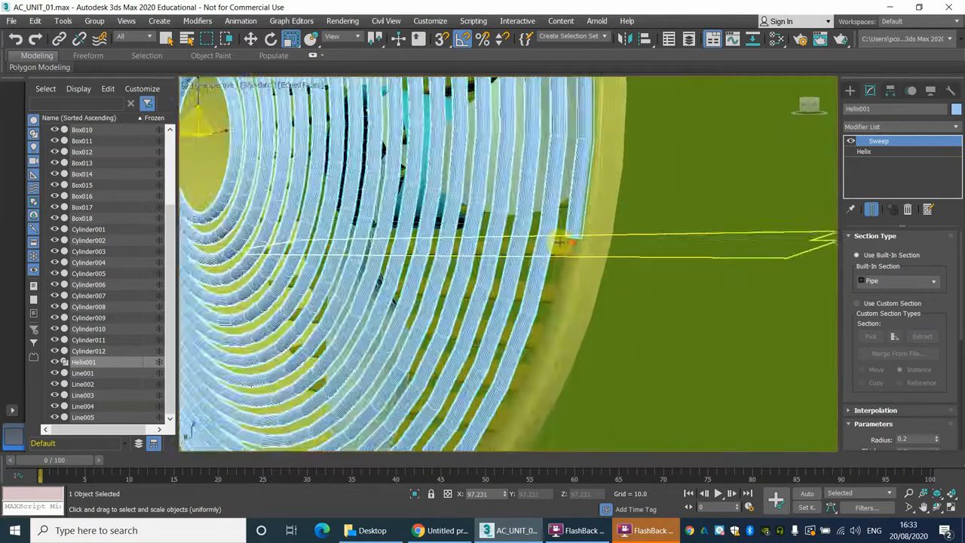
{"action": "middle_click_drag", "start_coordinate": [556, 241], "coordinate": [508, 251], "text": "alt"}
{"action": "scroll", "coordinate": [519, 254], "scroll_direction": "down", "scroll_amount": 4}
{"action": "scroll", "coordinate": [519, 254], "scroll_direction": "up", "scroll_amount": 2}
{"action": "scroll", "coordinate": [571, 258], "scroll_direction": "up", "scroll_amount": 2}
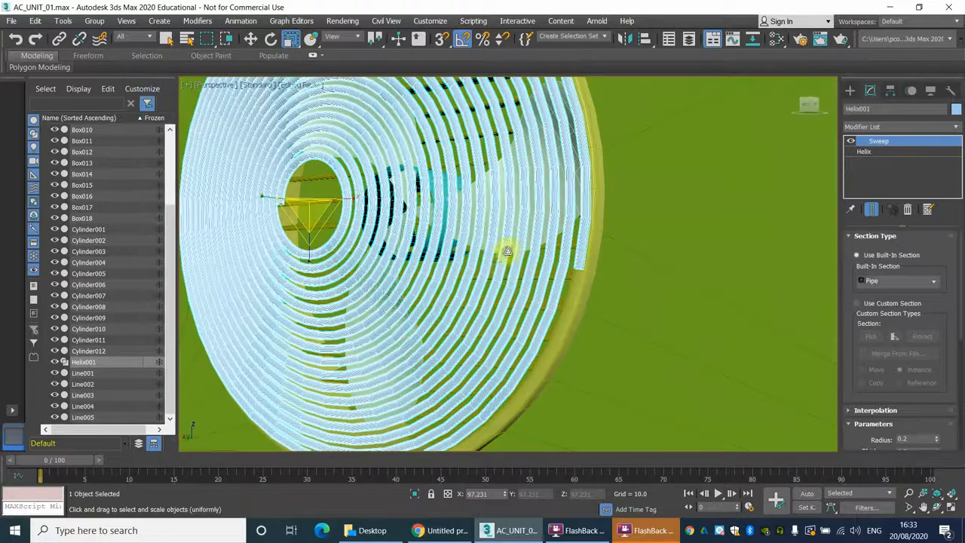
Compare the bare helix spline with the swept grille by switching the Sweep modifier's effect off and on.
{"action": "left_click", "coordinate": [872, 151]}
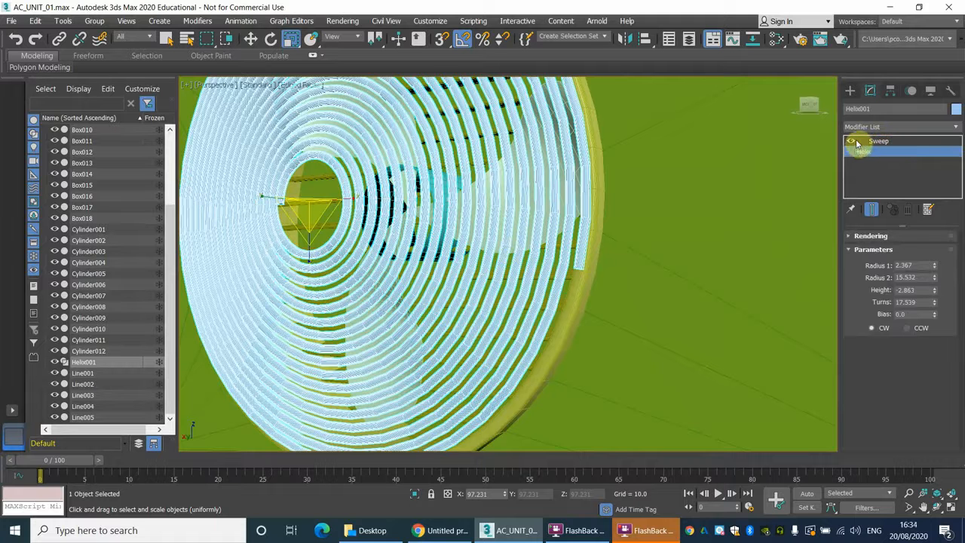
{"action": "left_click", "coordinate": [851, 142]}
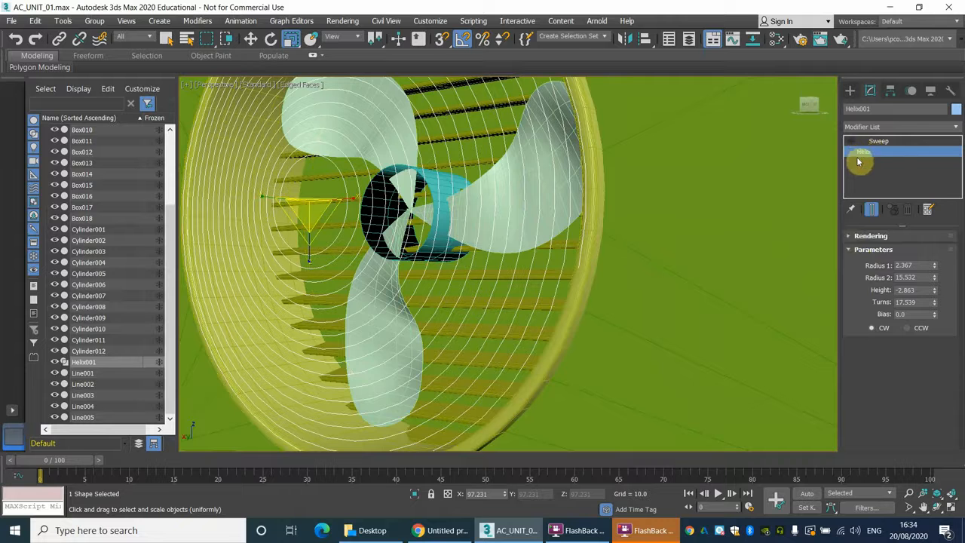
{"action": "left_click", "coordinate": [579, 259]}
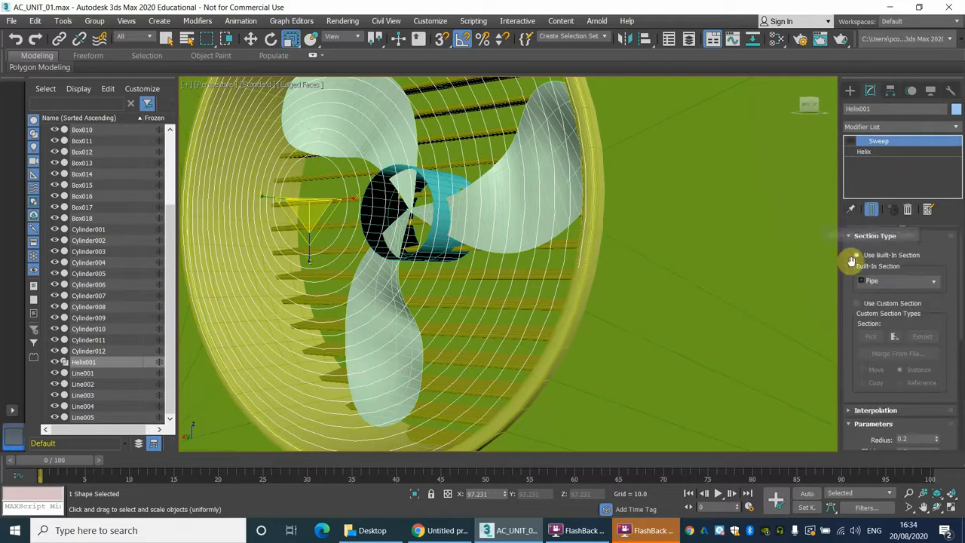
{"action": "left_click", "coordinate": [865, 151]}
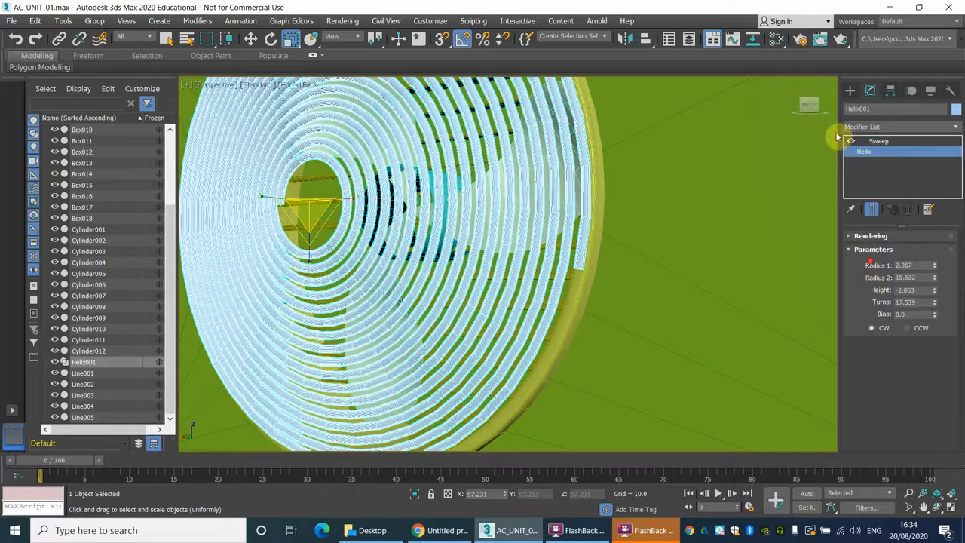
Set the Sweep modifier's built-in section back to Pipe.
{"action": "left_click", "coordinate": [884, 142]}
{"action": "scroll", "coordinate": [878, 281], "scroll_direction": "up", "scroll_amount": 5}
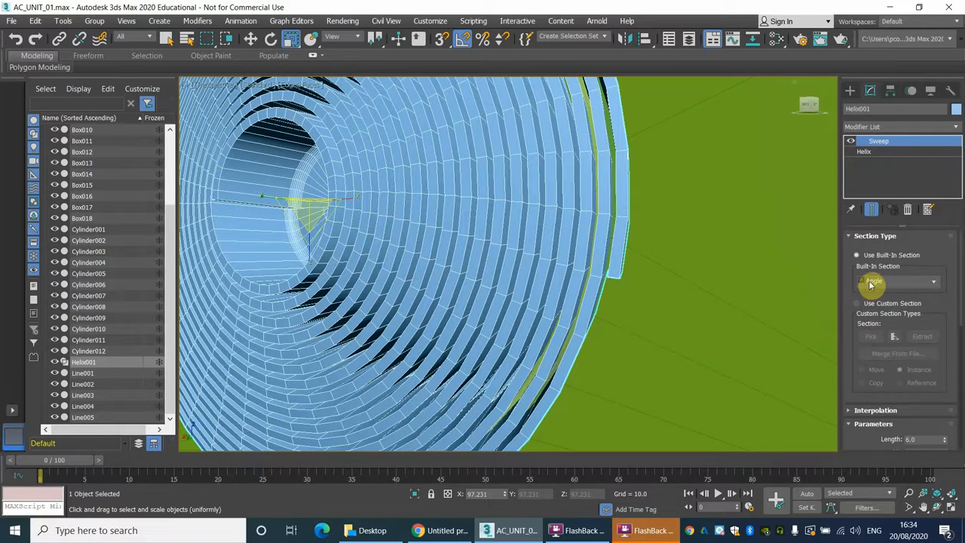
{"action": "left_click", "coordinate": [875, 282]}
{"action": "left_click", "coordinate": [886, 340]}
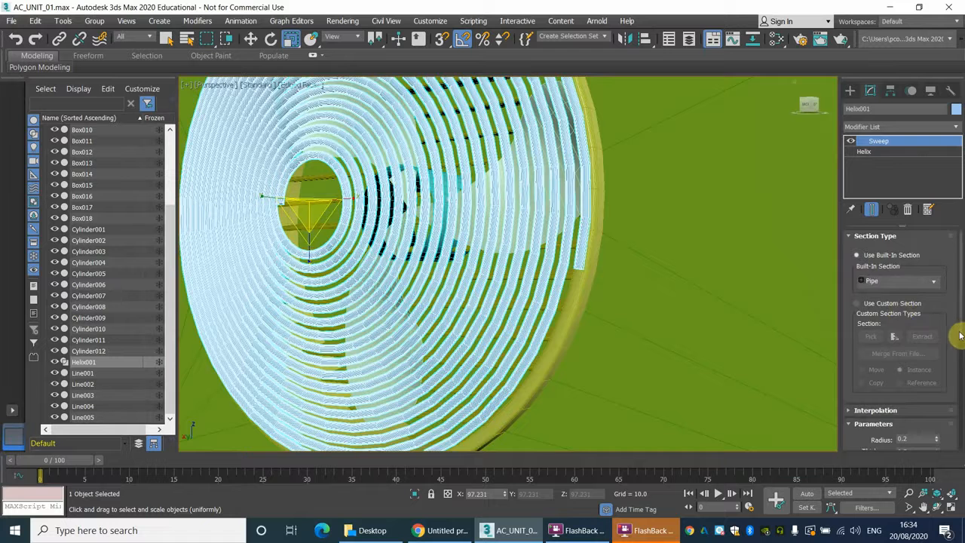
{"action": "left_click_drag", "start_coordinate": [961, 332], "coordinate": [961, 420]}
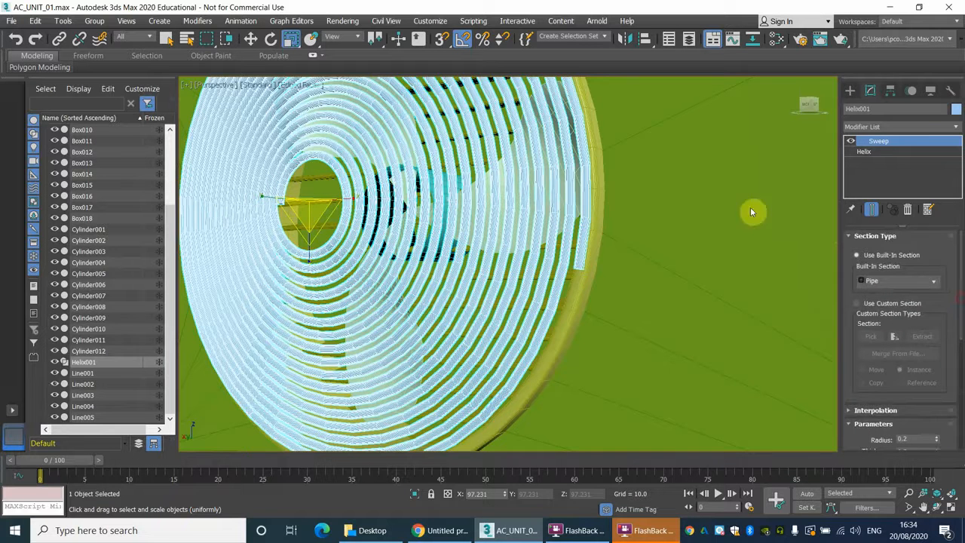
Review the base helix's rendering and shape parameters, showing only the bare spline without the modifier stack's end result.
{"action": "left_click", "coordinate": [874, 153]}
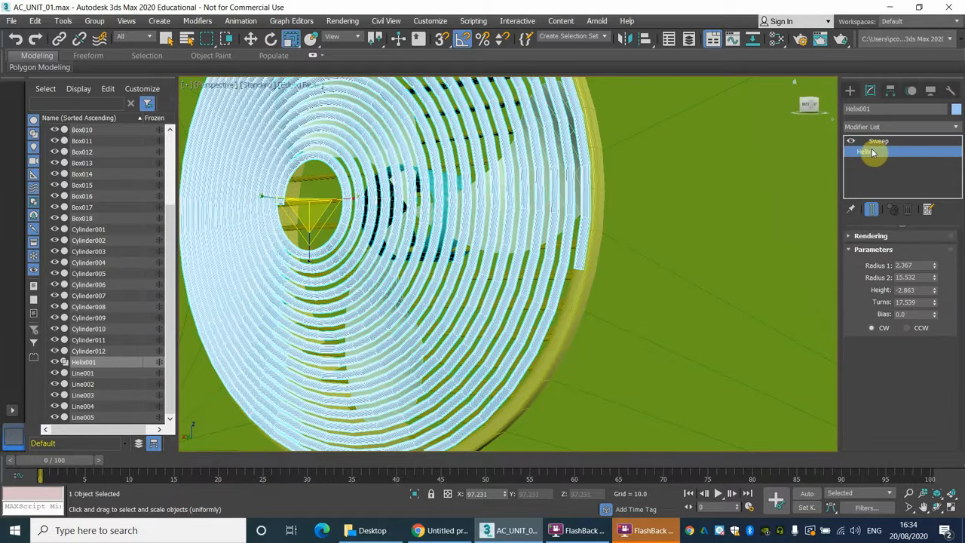
{"action": "left_click", "coordinate": [849, 237]}
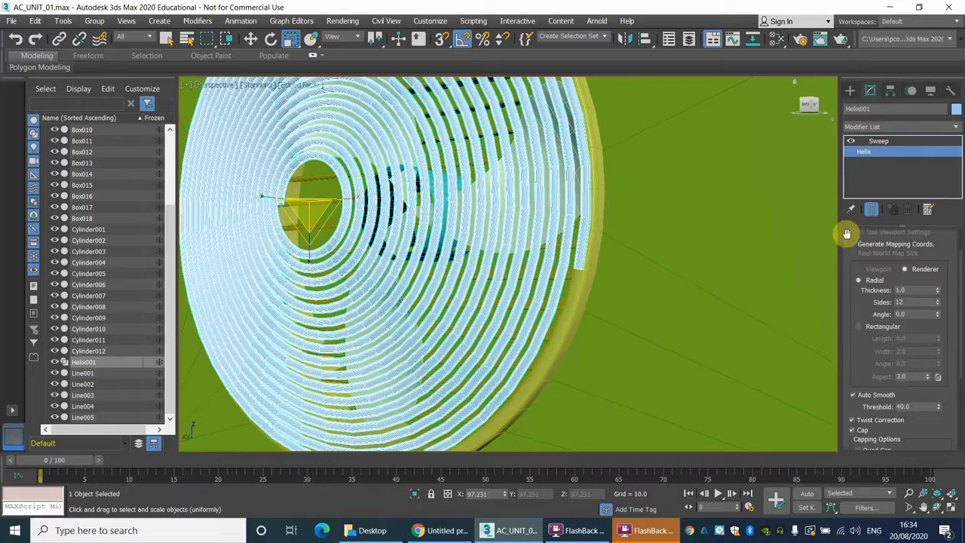
{"action": "scroll", "coordinate": [958, 277], "scroll_direction": "up", "scroll_amount": 2}
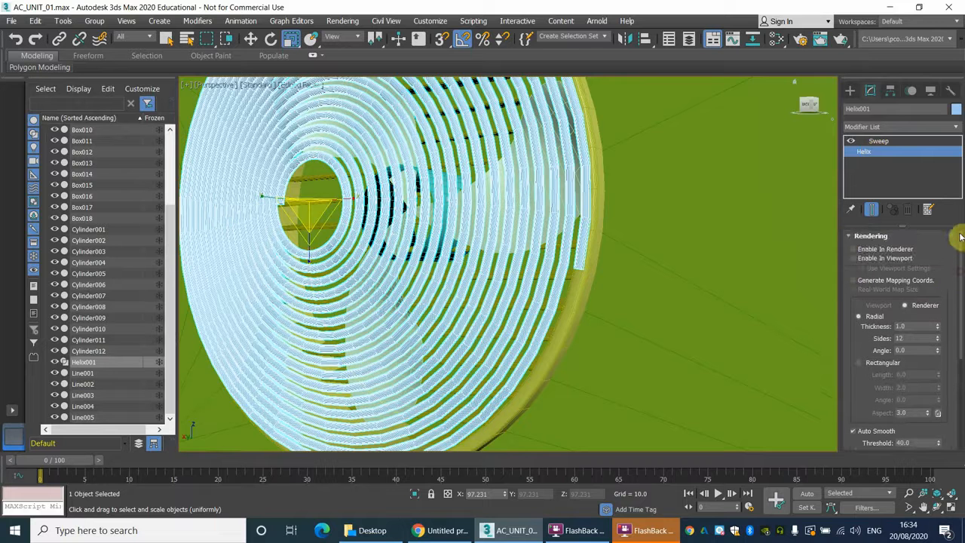
{"action": "left_click_drag", "start_coordinate": [961, 237], "coordinate": [951, 399]}
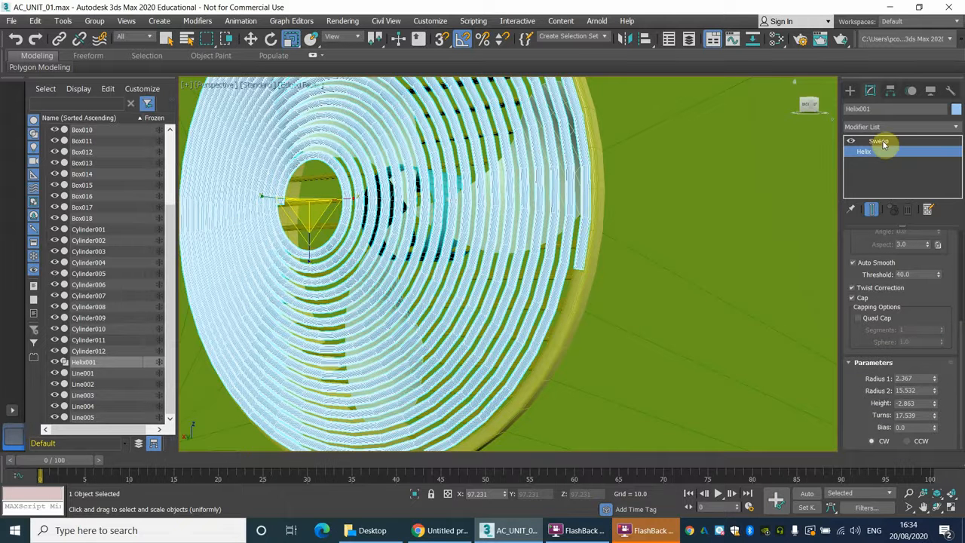
{"action": "left_click", "coordinate": [872, 209]}
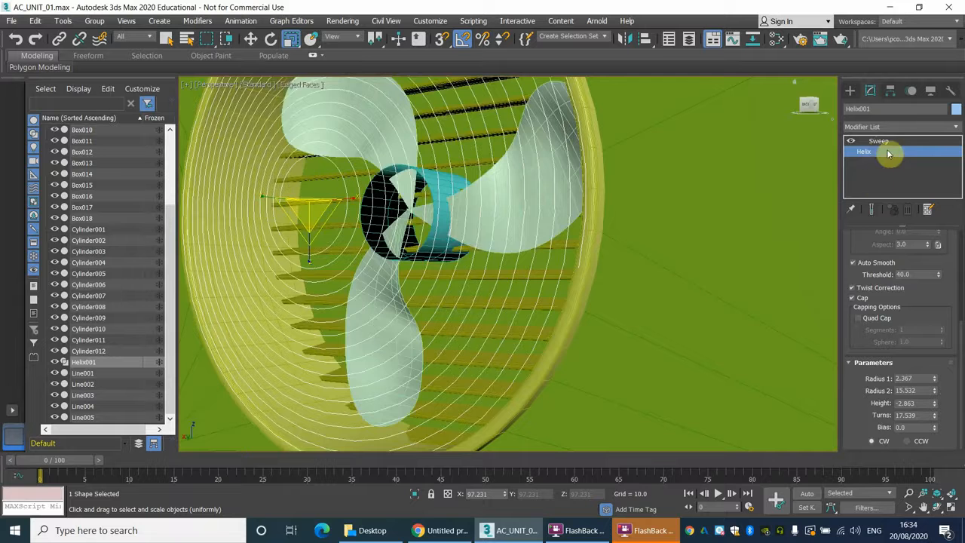
{"action": "left_click_drag", "start_coordinate": [961, 330], "coordinate": [963, 244]}
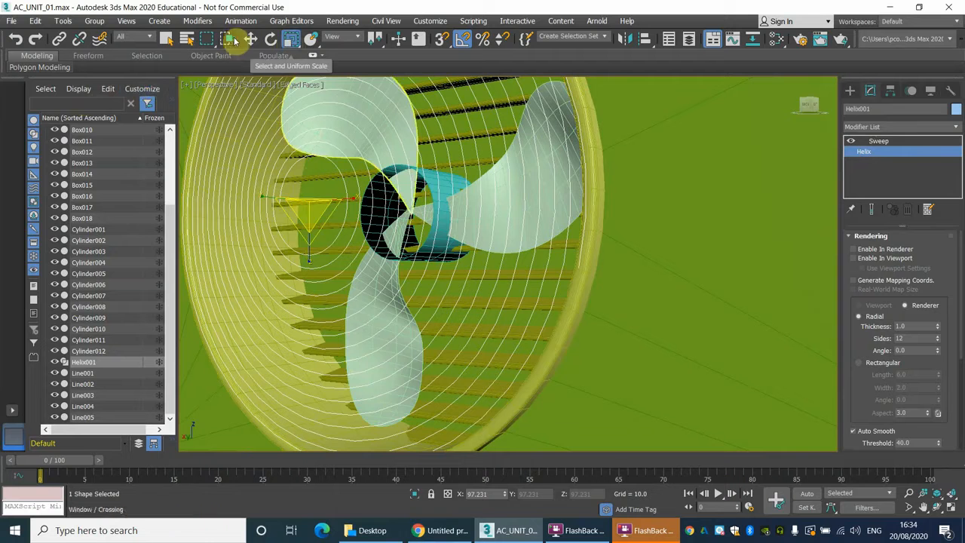
{"action": "left_click", "coordinate": [166, 39]}
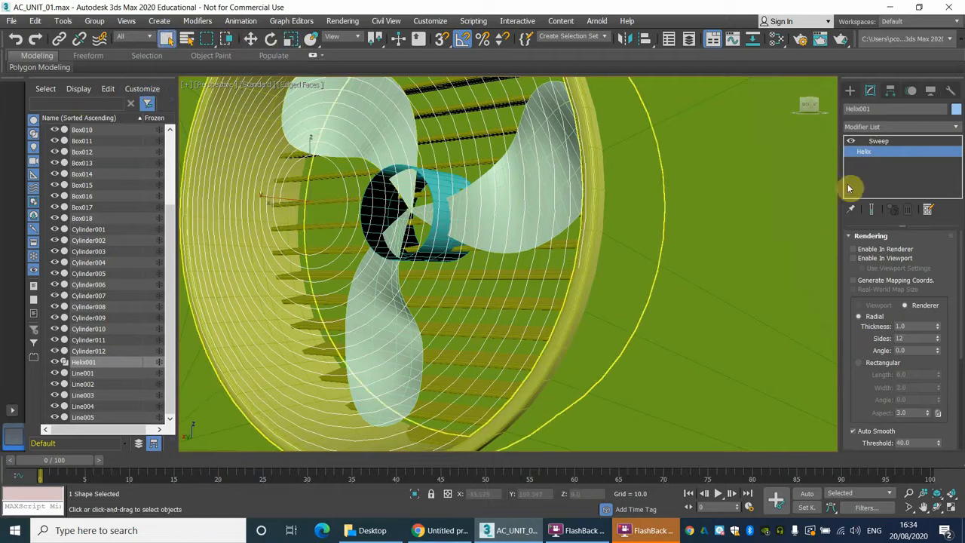
Look through the Sweep modifier's interpolation, section and sweep parameters.
{"action": "left_click", "coordinate": [881, 144]}
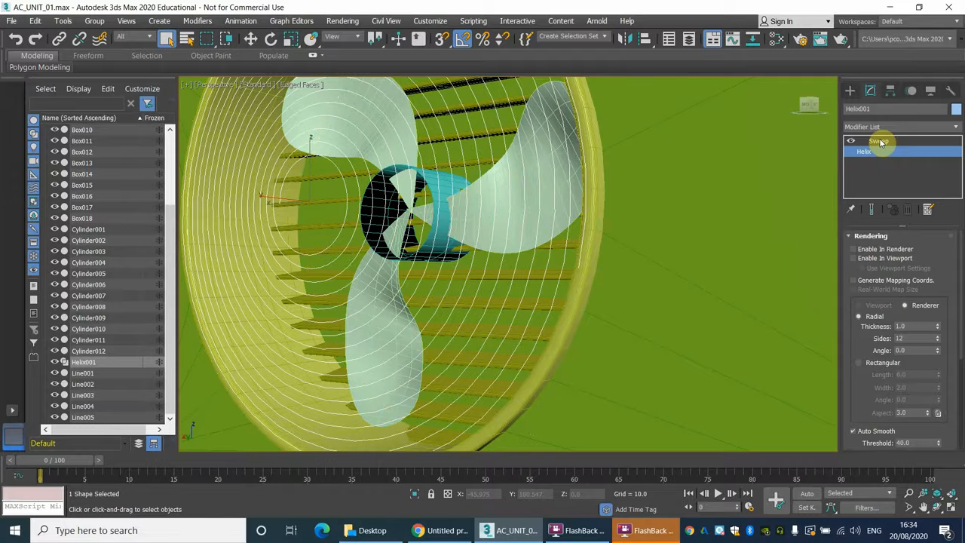
{"action": "left_click", "coordinate": [880, 141]}
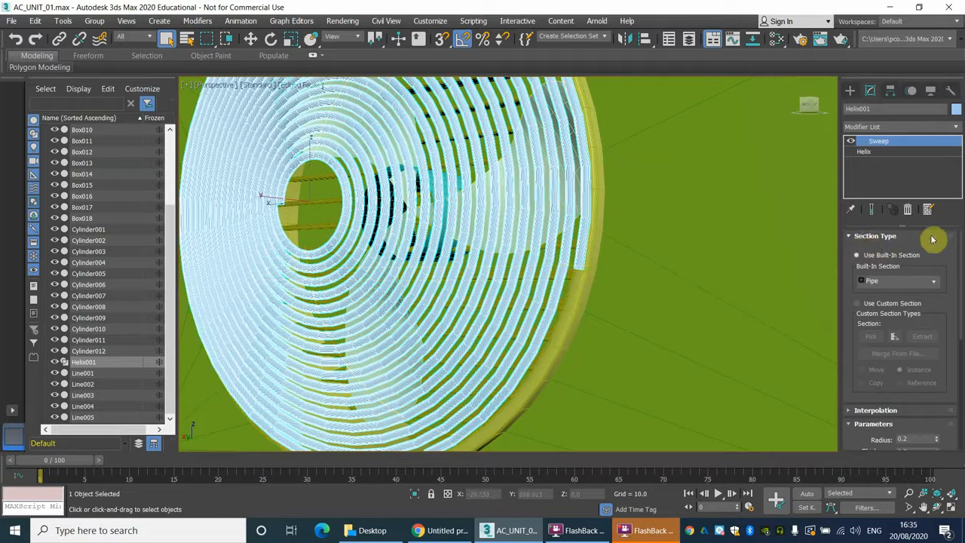
{"action": "left_click", "coordinate": [848, 237]}
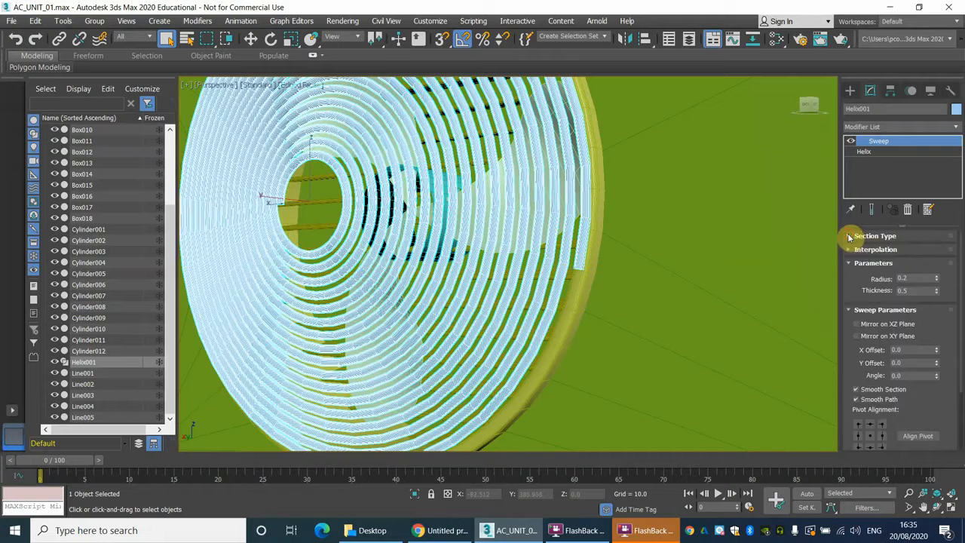
{"action": "left_click", "coordinate": [850, 249]}
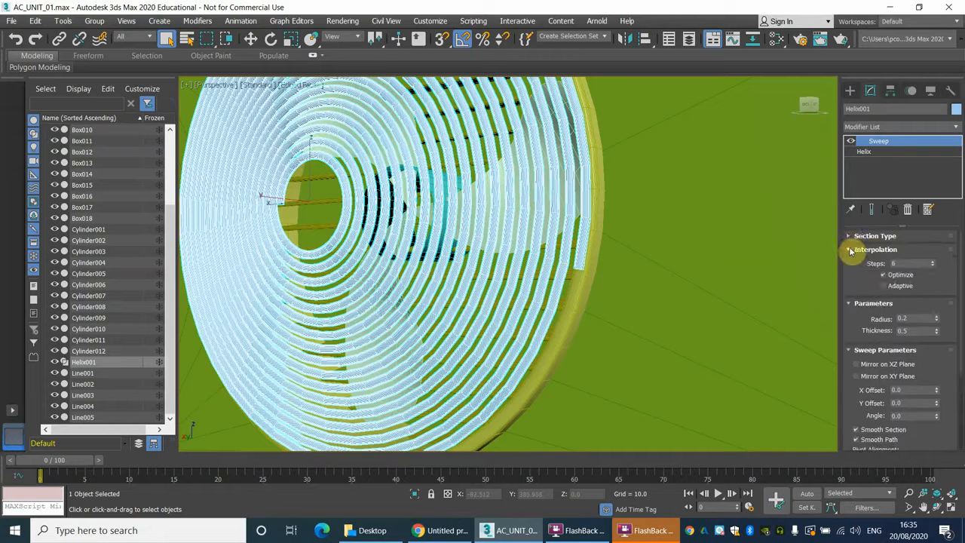
{"action": "left_click", "coordinate": [850, 250]}
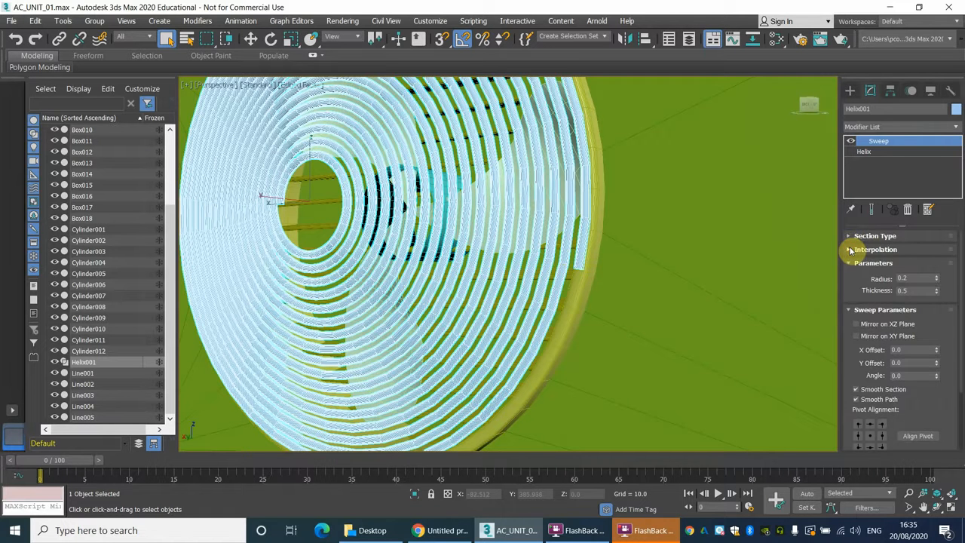
{"action": "scroll", "coordinate": [847, 360], "scroll_direction": "down", "scroll_amount": 4}
{"action": "scroll", "coordinate": [846, 361], "scroll_direction": "up", "scroll_amount": 3}
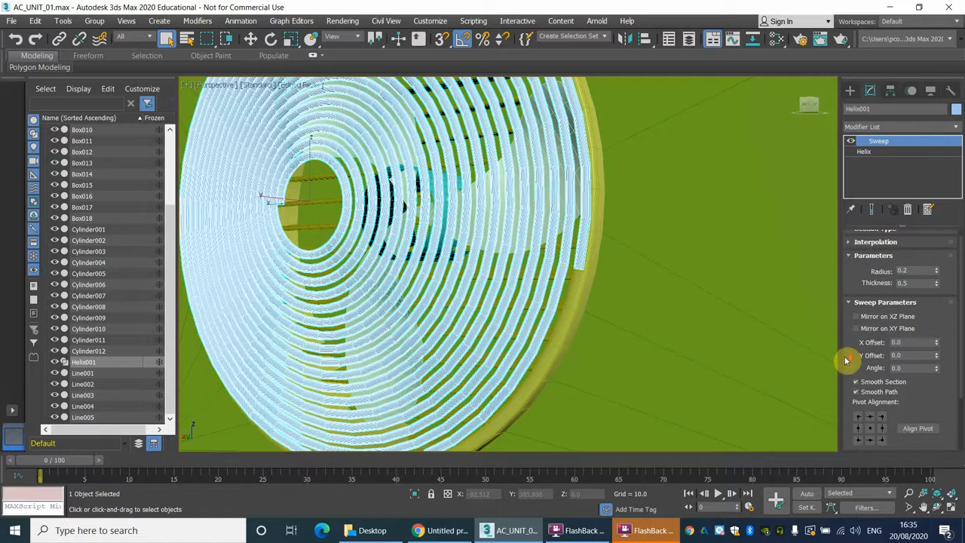
{"action": "scroll", "coordinate": [847, 354], "scroll_direction": "up", "scroll_amount": 1}
Recheck the base helix's rendering settings, toggling the Sweep and the end-result display for comparison.
{"action": "left_click", "coordinate": [866, 152]}
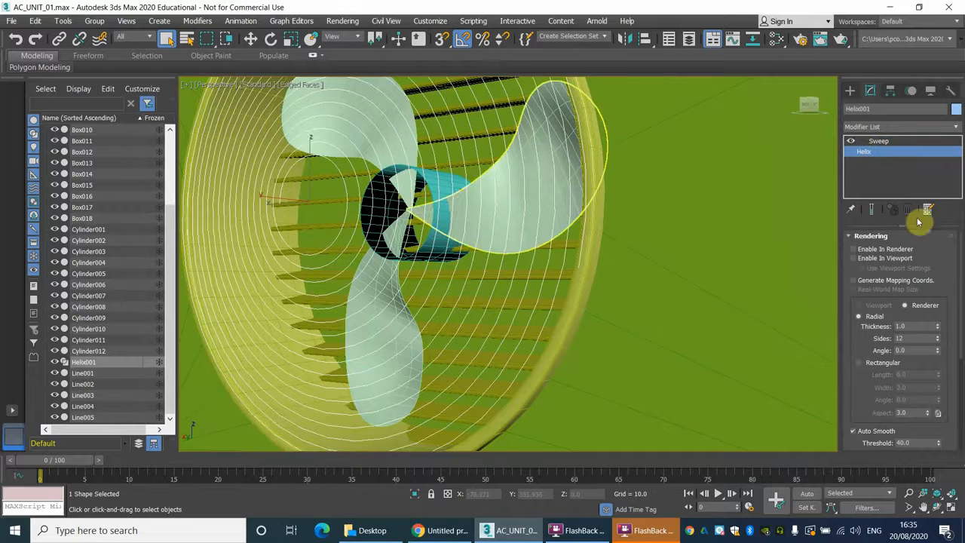
{"action": "left_click", "coordinate": [851, 142]}
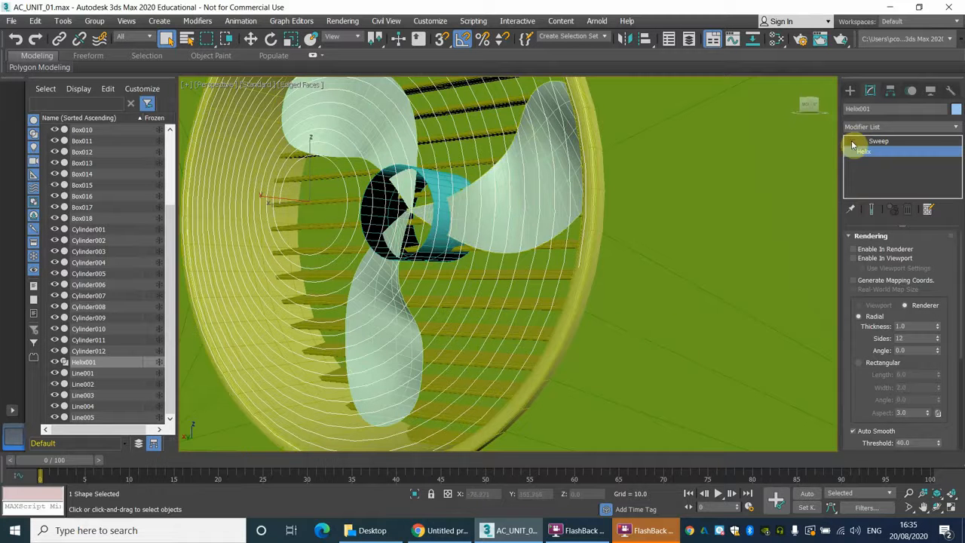
{"action": "left_click", "coordinate": [872, 210]}
{"action": "left_click", "coordinate": [871, 211]}
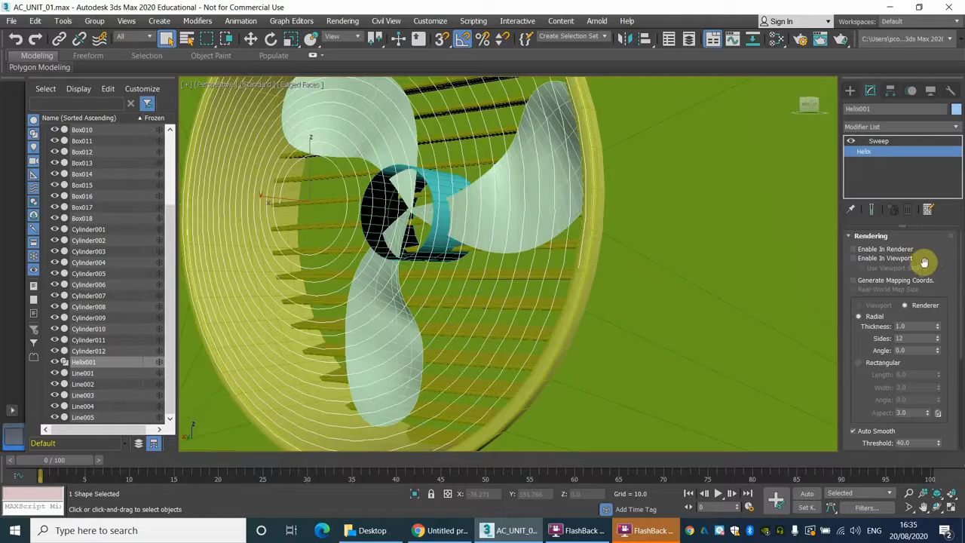
{"action": "mouse_move", "coordinate": [961, 305]}
{"action": "left_mouse_down"}
{"action": "mouse_move", "coordinate": [958, 428]}
{"action": "mouse_move", "coordinate": [962, 294]}
{"action": "left_mouse_up"}
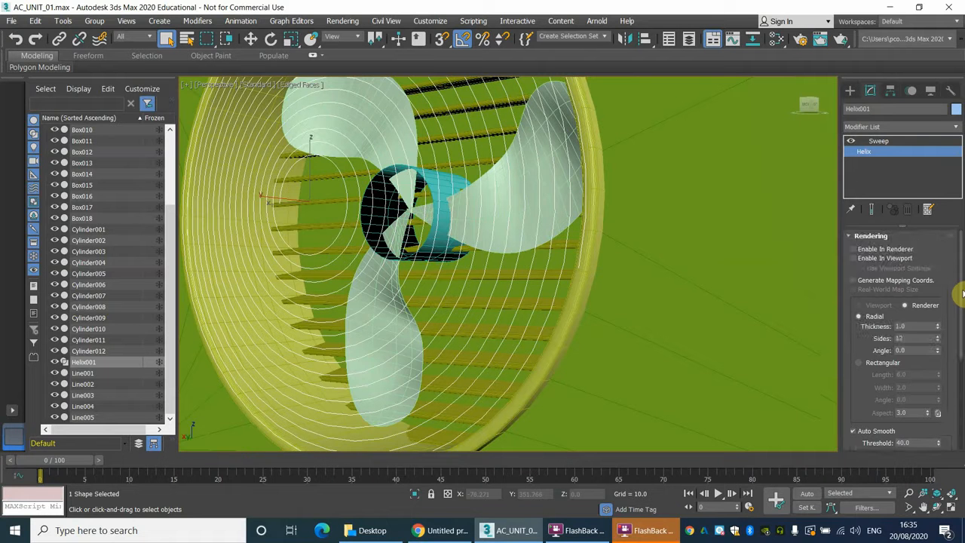
Collapse the spiral grille's entire modifier stack, including the Sweep.
{"action": "left_click", "coordinate": [879, 140]}
{"action": "right_click", "coordinate": [879, 141]}
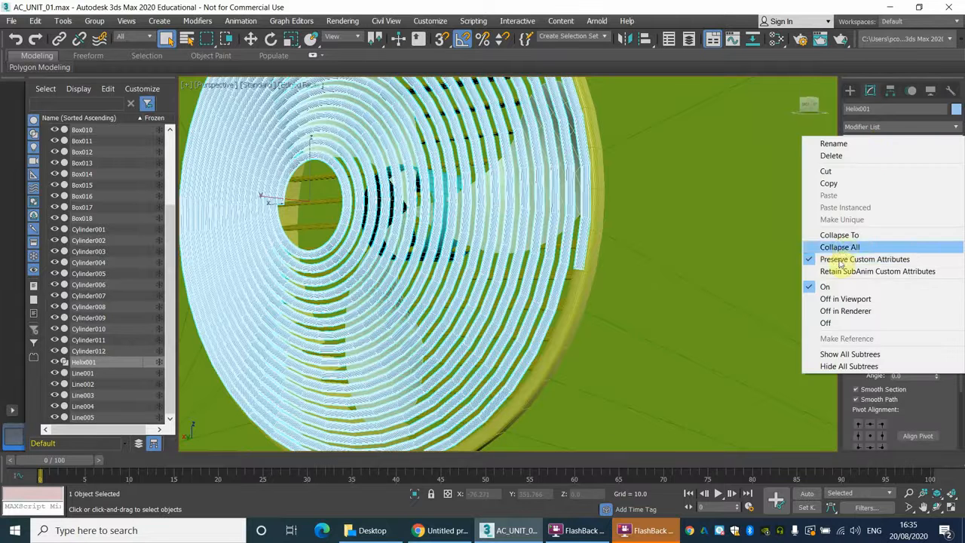
{"action": "left_click", "coordinate": [830, 247]}
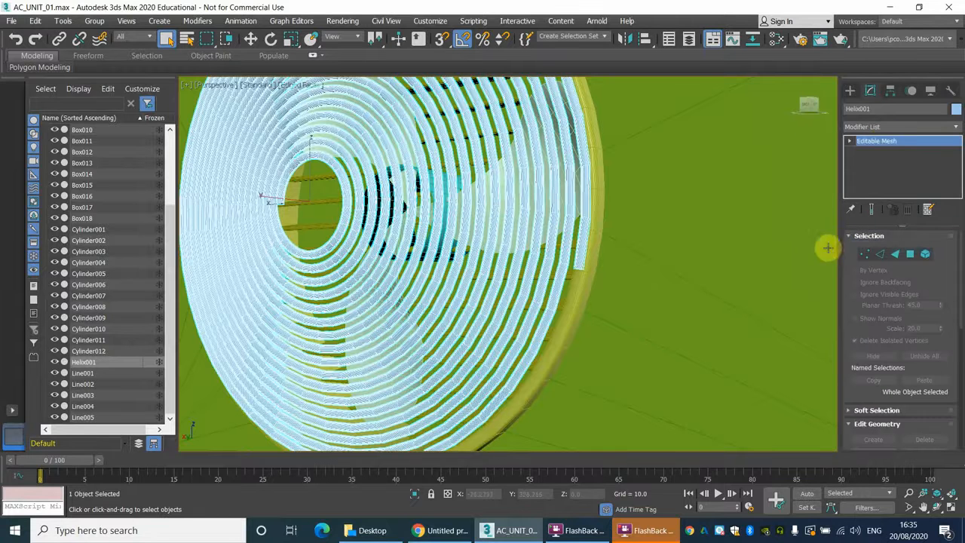
Select the vertices at the grille's open outer end and move them about -0.18 along Y into the fan ring.
{"action": "left_click", "coordinate": [850, 141]}
{"action": "left_click", "coordinate": [871, 152]}
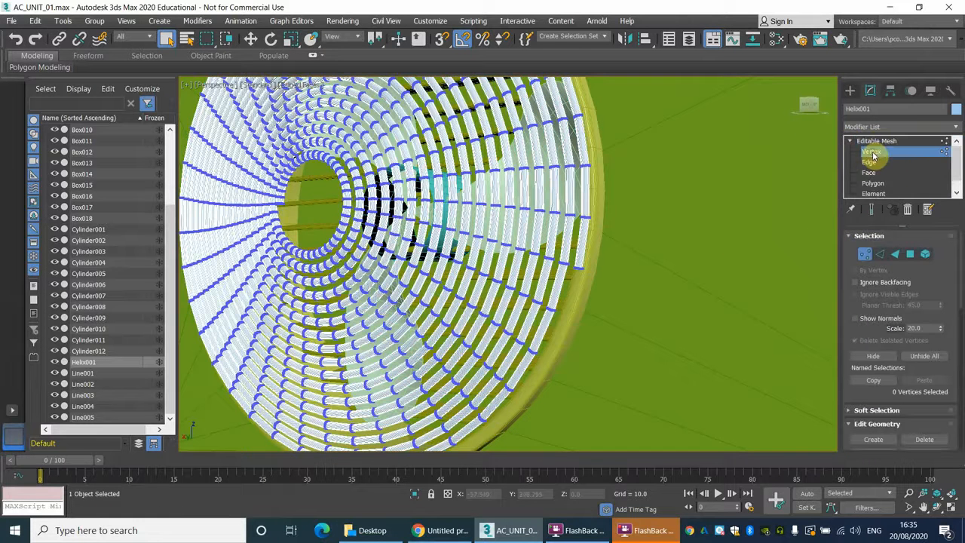
{"action": "scroll", "coordinate": [633, 276], "scroll_direction": "up", "scroll_amount": 8}
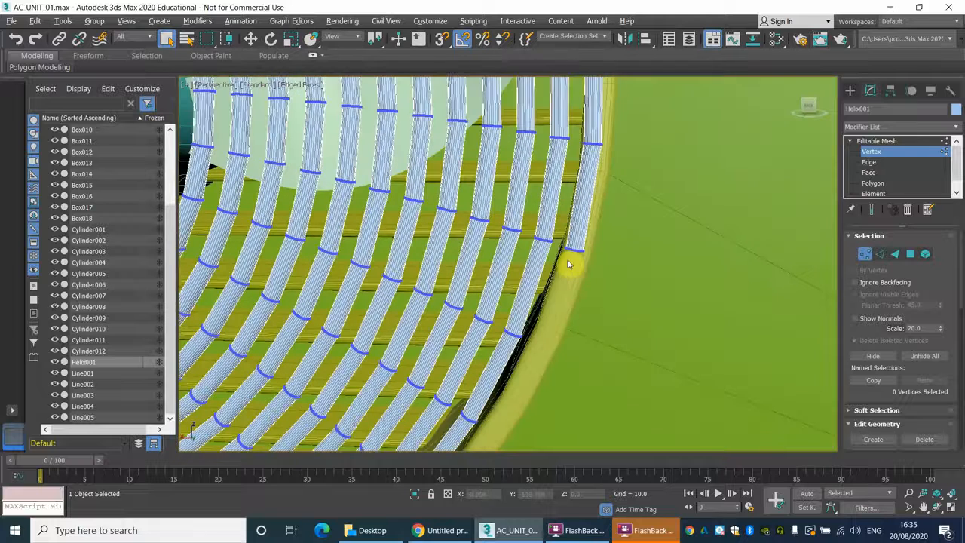
{"action": "middle_click_drag", "start_coordinate": [569, 261], "coordinate": [608, 228], "text": "alt"}
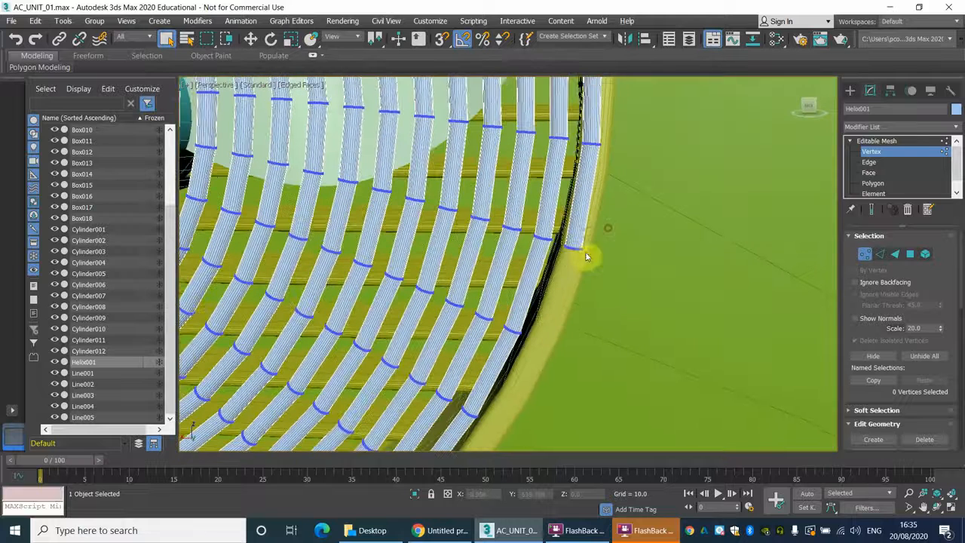
{"action": "middle_click_drag", "start_coordinate": [574, 273], "coordinate": [582, 251], "text": "alt"}
{"action": "right_click", "coordinate": [567, 251]}
{"action": "left_click", "coordinate": [570, 258]}
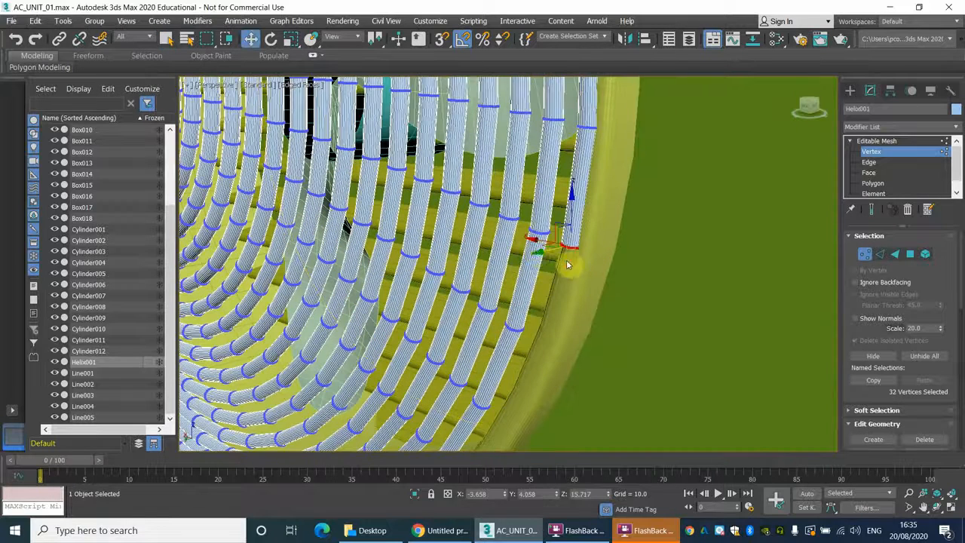
{"action": "left_click_drag", "start_coordinate": [535, 254], "coordinate": [543, 250]}
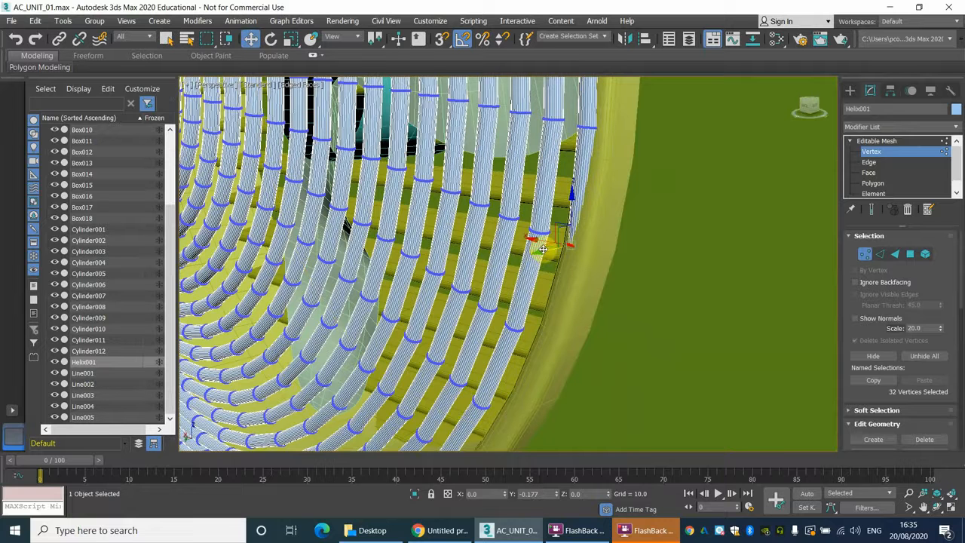
{"action": "middle_click_drag", "start_coordinate": [538, 226], "coordinate": [498, 233], "text": "alt"}
{"action": "scroll", "coordinate": [622, 218], "scroll_direction": "down", "scroll_amount": 3}
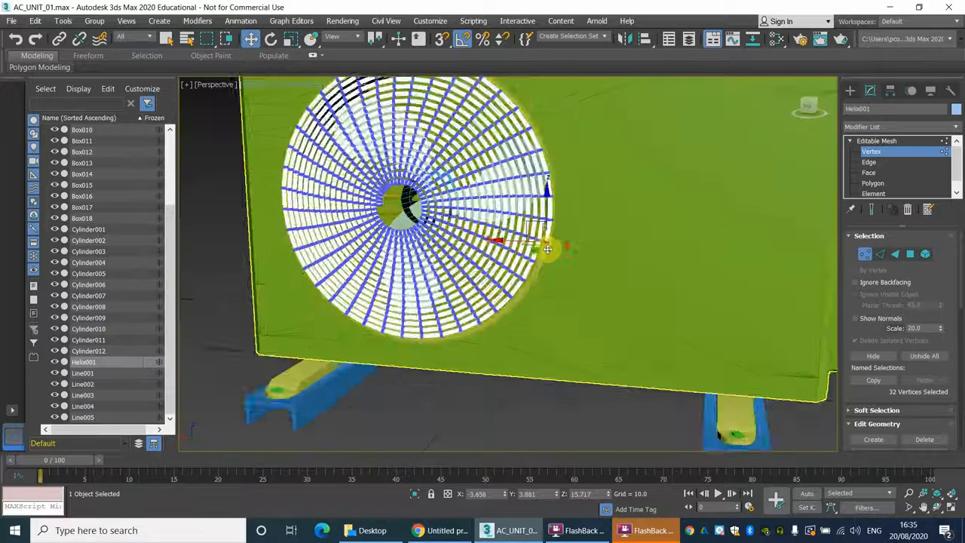
{"action": "scroll", "coordinate": [571, 215], "scroll_direction": "down", "scroll_amount": 2}
{"action": "left_click", "coordinate": [761, 269]}
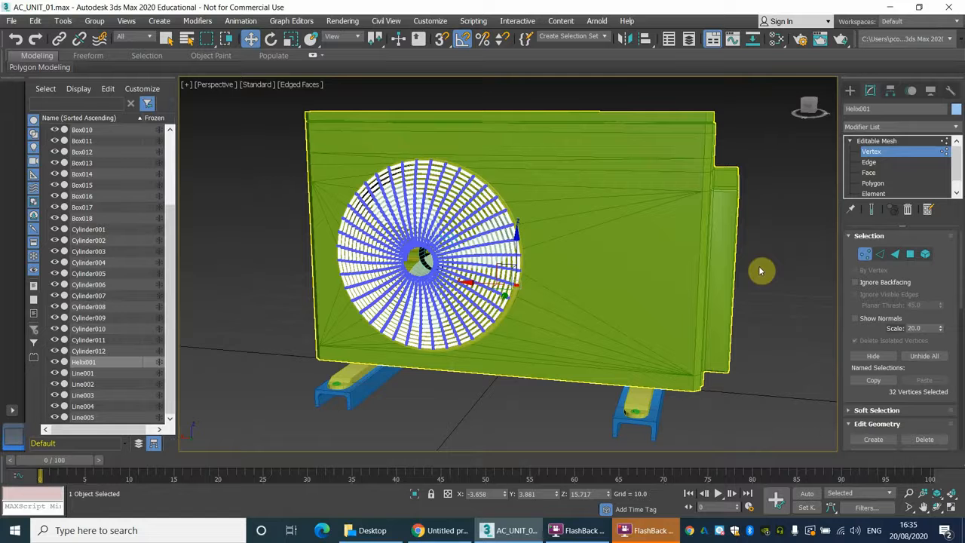
Leave vertex editing on the spiral grille, convert the grille to an Editable Poly and deselect it.
{"action": "left_click", "coordinate": [849, 142]}
{"action": "left_click", "coordinate": [875, 143]}
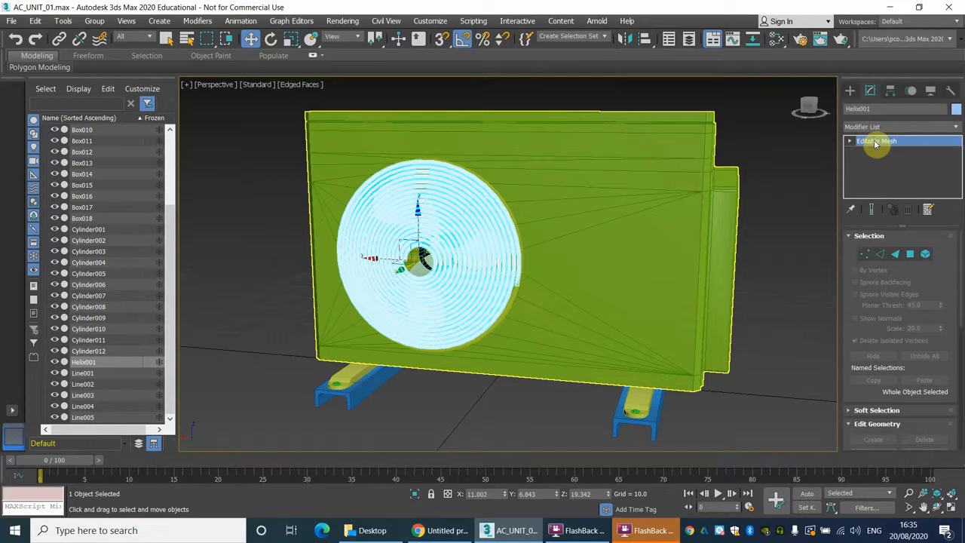
{"action": "right_click", "coordinate": [875, 143]}
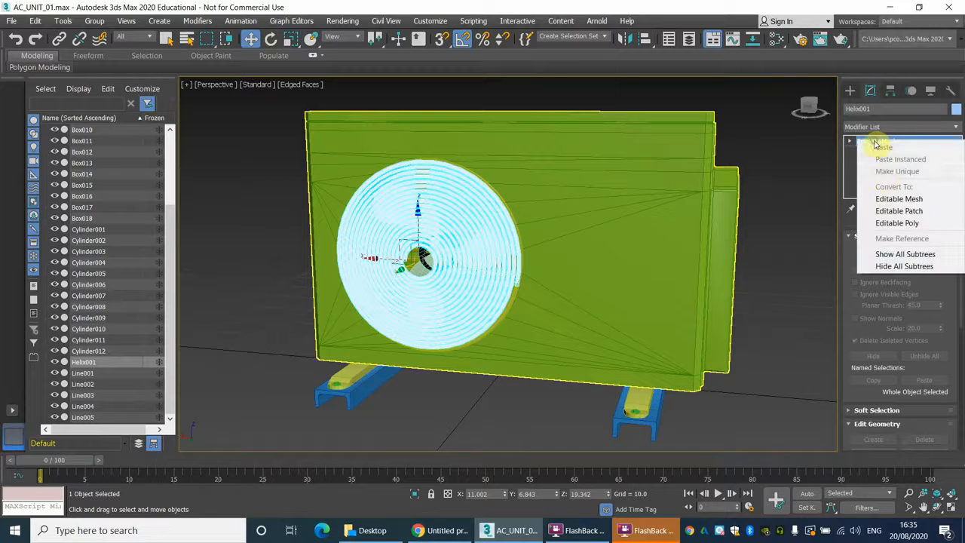
{"action": "left_click", "coordinate": [898, 223]}
{"action": "left_click", "coordinate": [792, 196]}
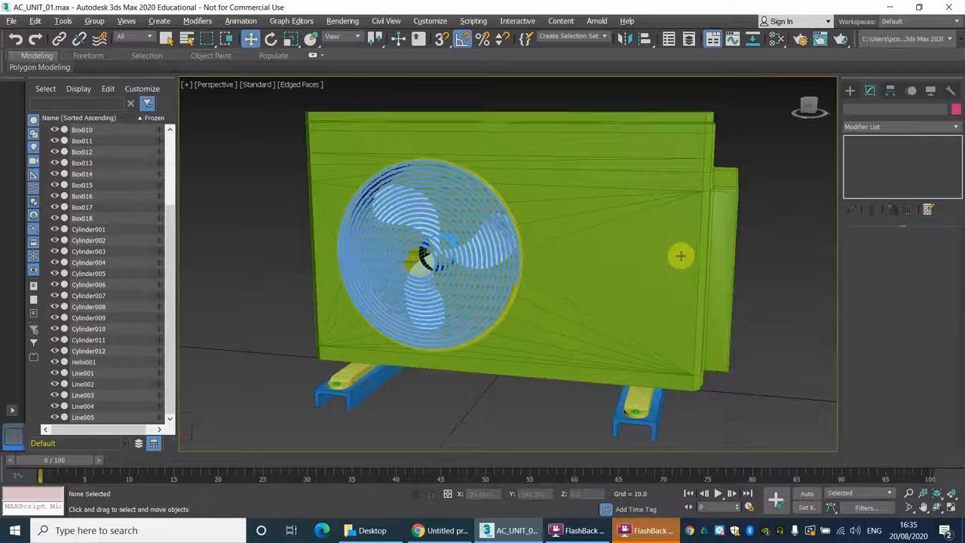
Render the perspective view with the unit's fan front and opposite side showing, and close the render window after checking it.
{"action": "middle_click_drag", "start_coordinate": [681, 257], "coordinate": [720, 247], "text": "alt"}
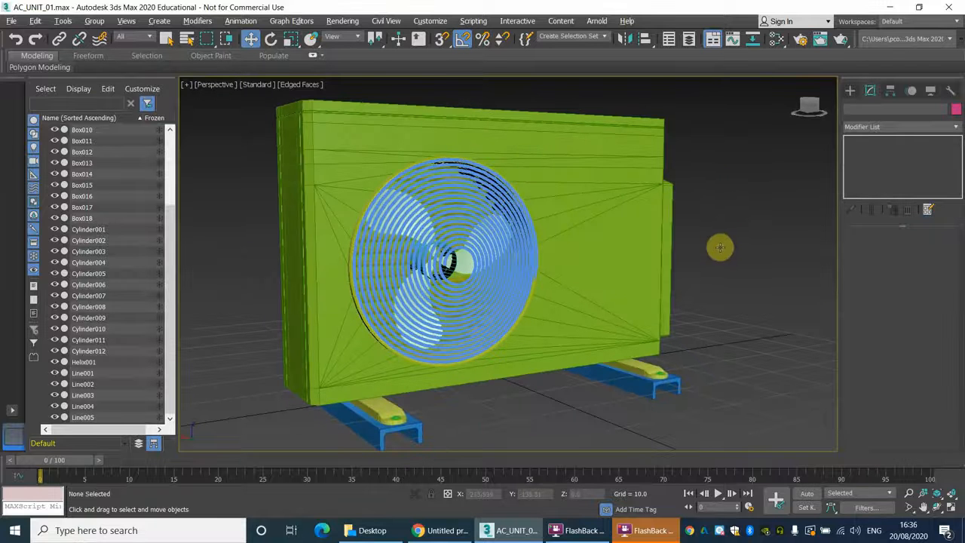
{"action": "left_click", "coordinate": [341, 21]}
{"action": "left_click", "coordinate": [343, 38]}
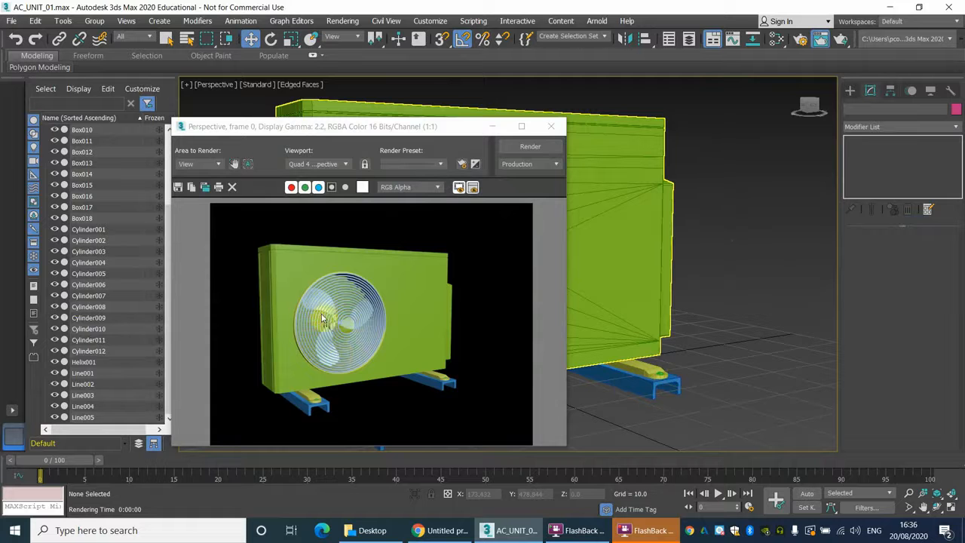
{"action": "left_click", "coordinate": [551, 126]}
Inspect the spiral grille up close, and render the unit again from the side with the stepped casing extension.
{"action": "scroll", "coordinate": [423, 194], "scroll_direction": "up", "scroll_amount": 10}
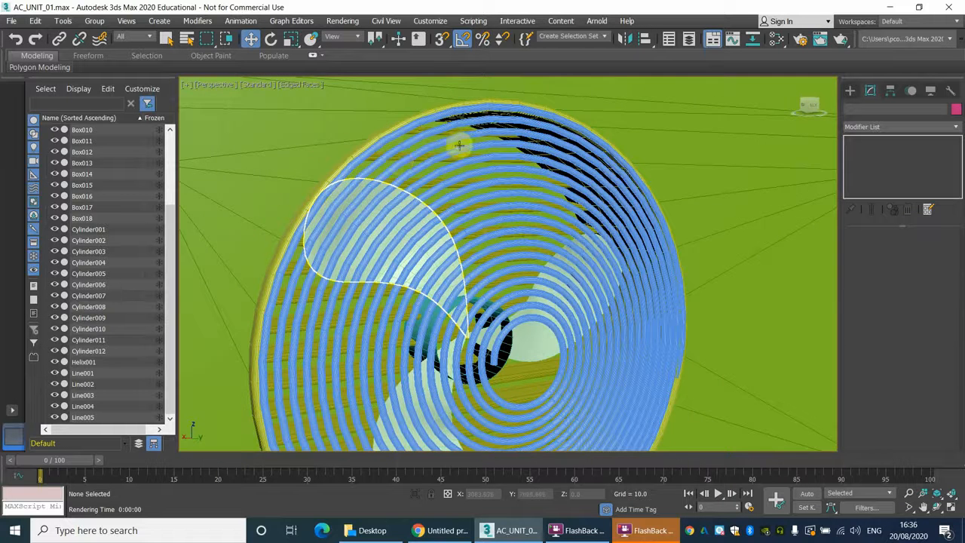
{"action": "scroll", "coordinate": [453, 217], "scroll_direction": "down", "scroll_amount": 8}
{"action": "middle_click_drag", "start_coordinate": [453, 216], "coordinate": [439, 206]}
{"action": "middle_click_drag", "start_coordinate": [511, 246], "coordinate": [441, 248], "text": "alt"}
{"action": "left_click", "coordinate": [341, 21]}
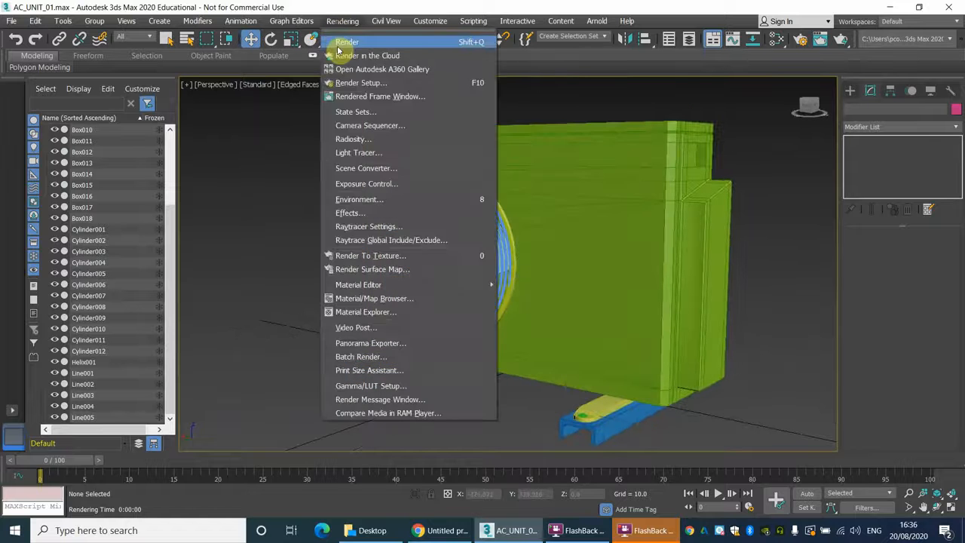
{"action": "left_click", "coordinate": [377, 36]}
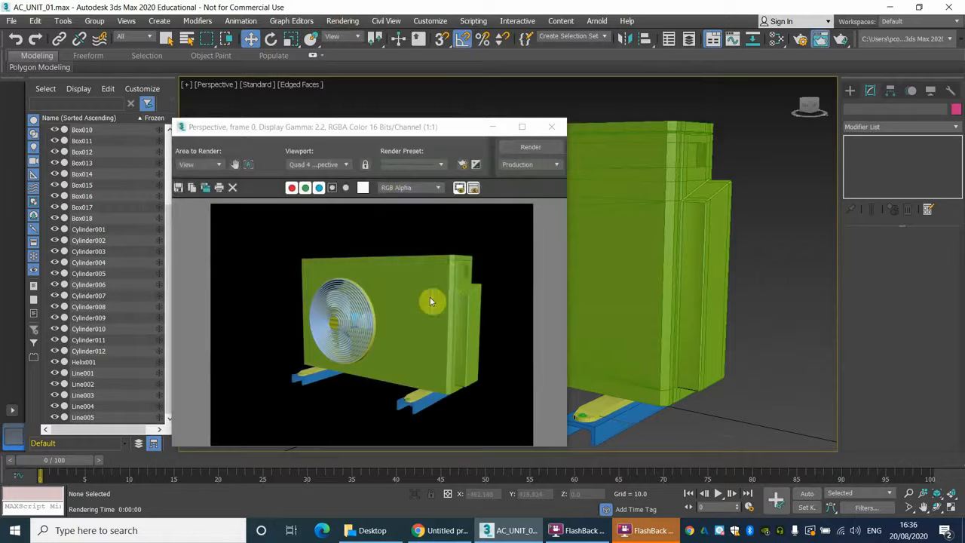
{"action": "left_click", "coordinate": [551, 129]}
{"action": "scroll", "coordinate": [523, 246], "scroll_direction": "up", "scroll_amount": 10}
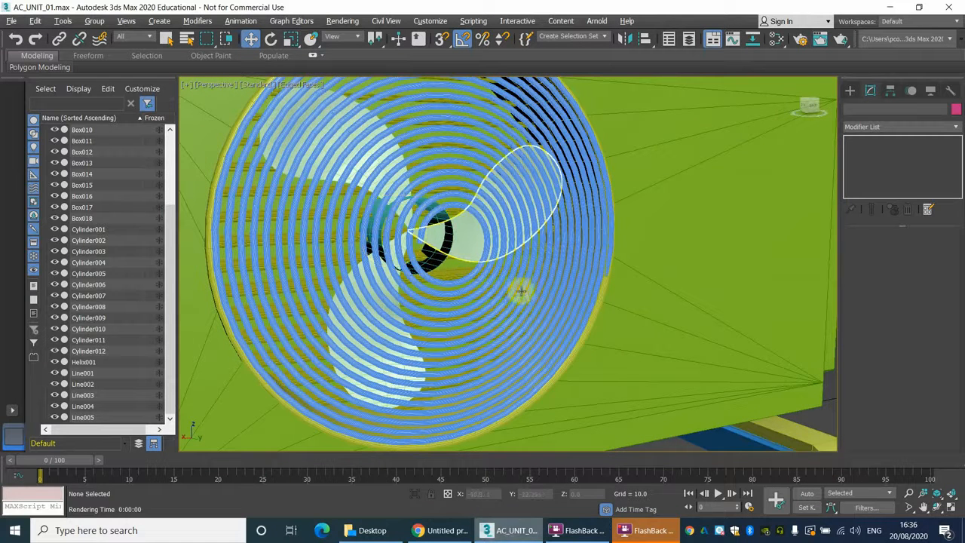
{"action": "middle_click_drag", "start_coordinate": [467, 323], "coordinate": [476, 257], "text": "alt"}
{"action": "scroll", "coordinate": [461, 287], "scroll_direction": "down", "scroll_amount": 3}
{"action": "scroll", "coordinate": [458, 282], "scroll_direction": "down", "scroll_amount": 3}
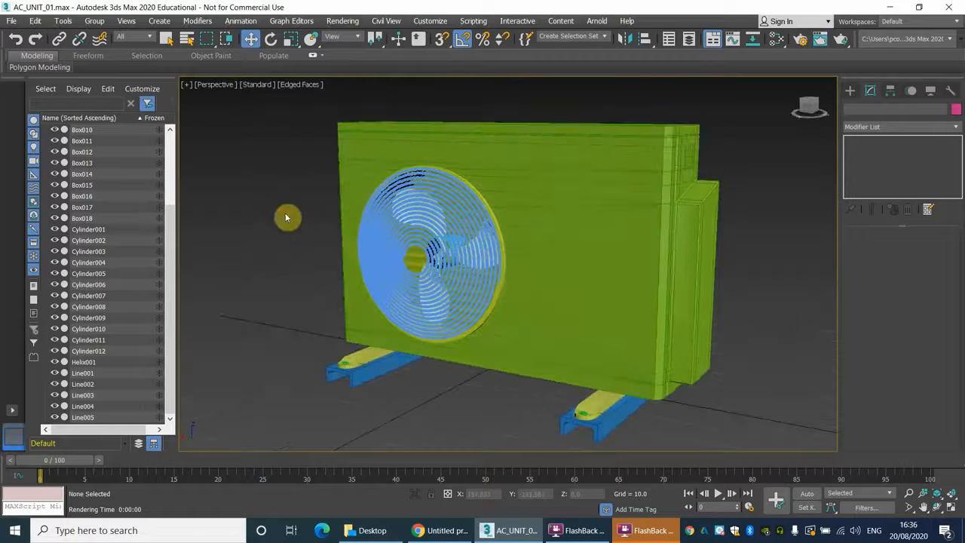
{"action": "left_click", "coordinate": [573, 279]}
{"action": "left_click", "coordinate": [762, 301]}
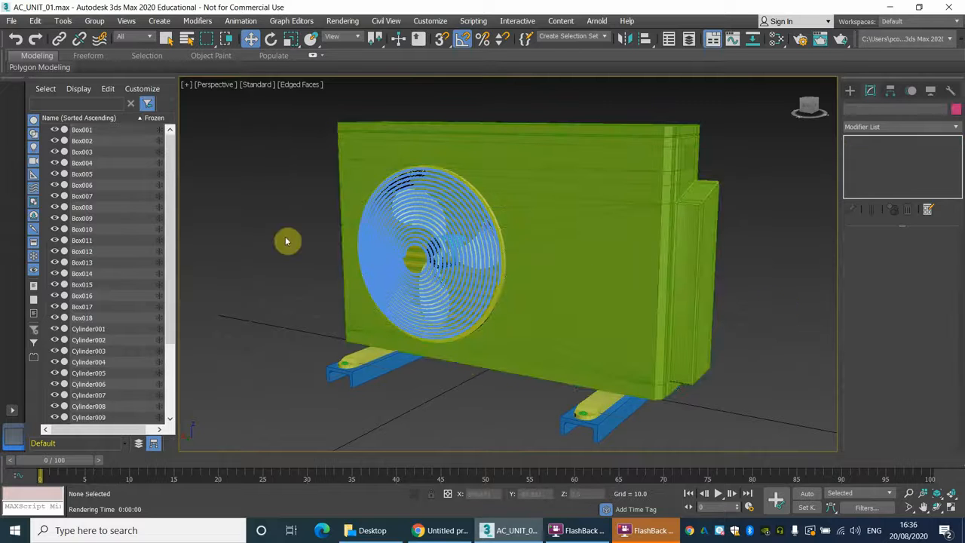
Save the finished aircon unit scene as the existing file AC_UNIT_01.max.
{"action": "left_click", "coordinate": [852, 91]}
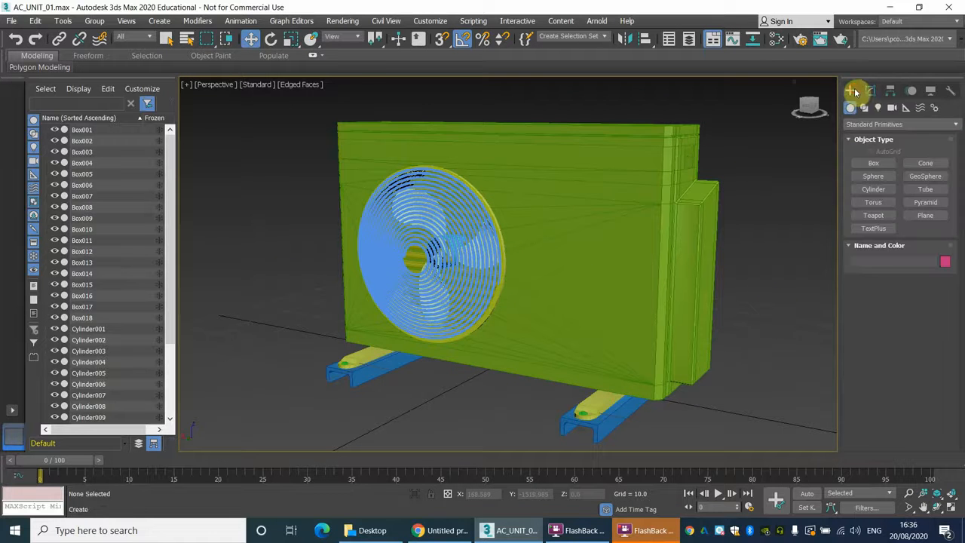
{"action": "left_click", "coordinate": [12, 24]}
{"action": "left_click", "coordinate": [35, 114]}
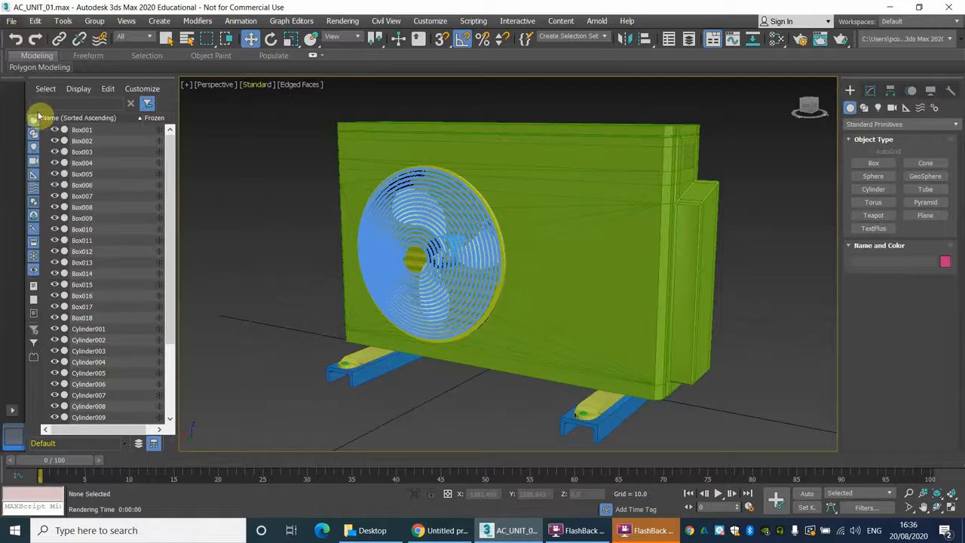
{"action": "left_click", "coordinate": [589, 534]}
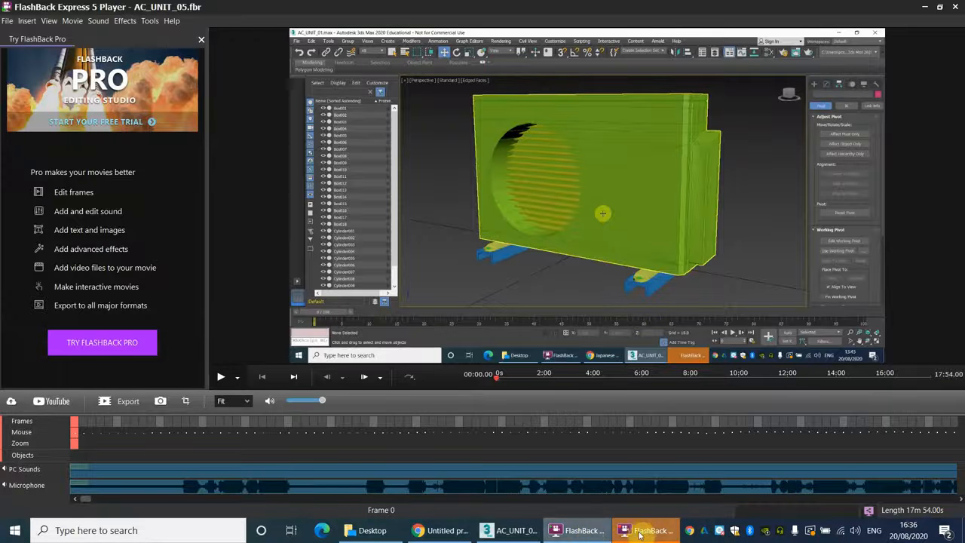